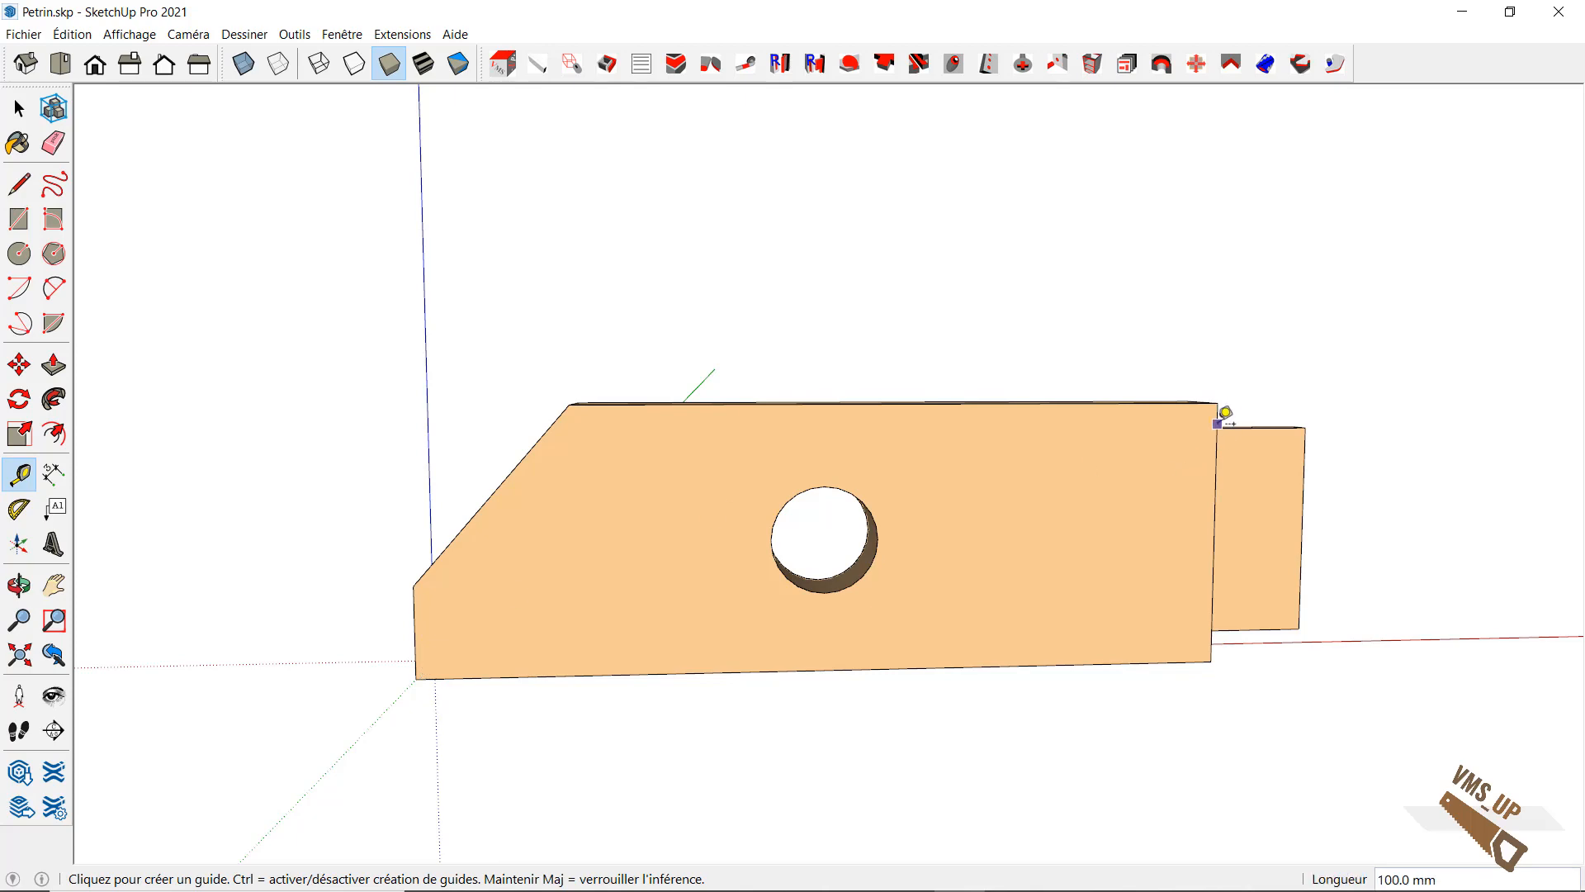
Measure the angle between the part's sloped edge and its upper edge with the protractor
click(1218, 403)
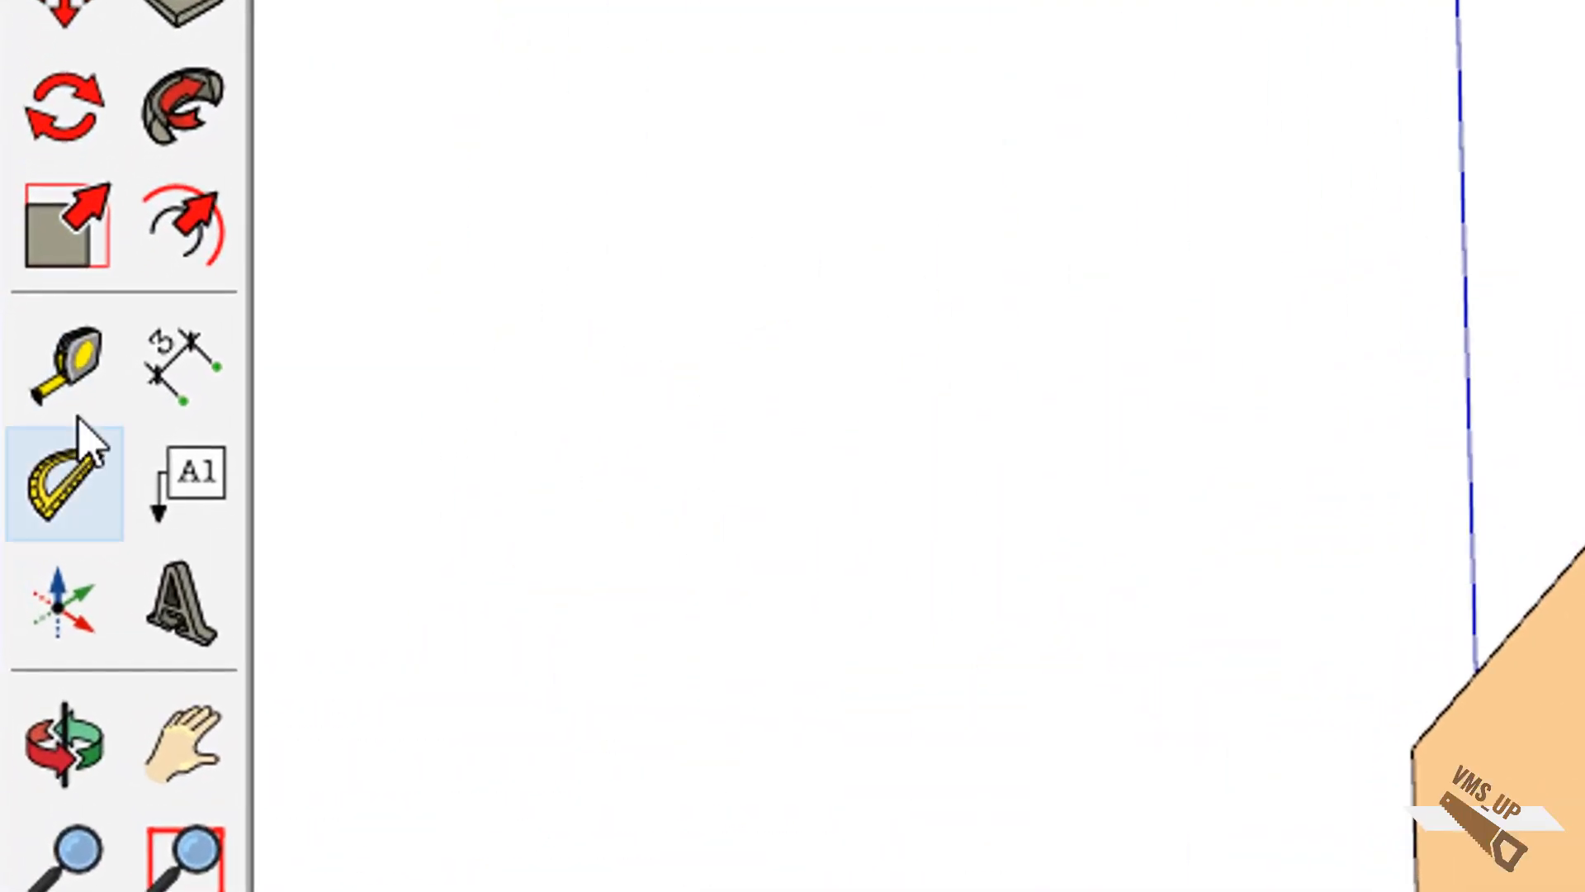
click(22, 514)
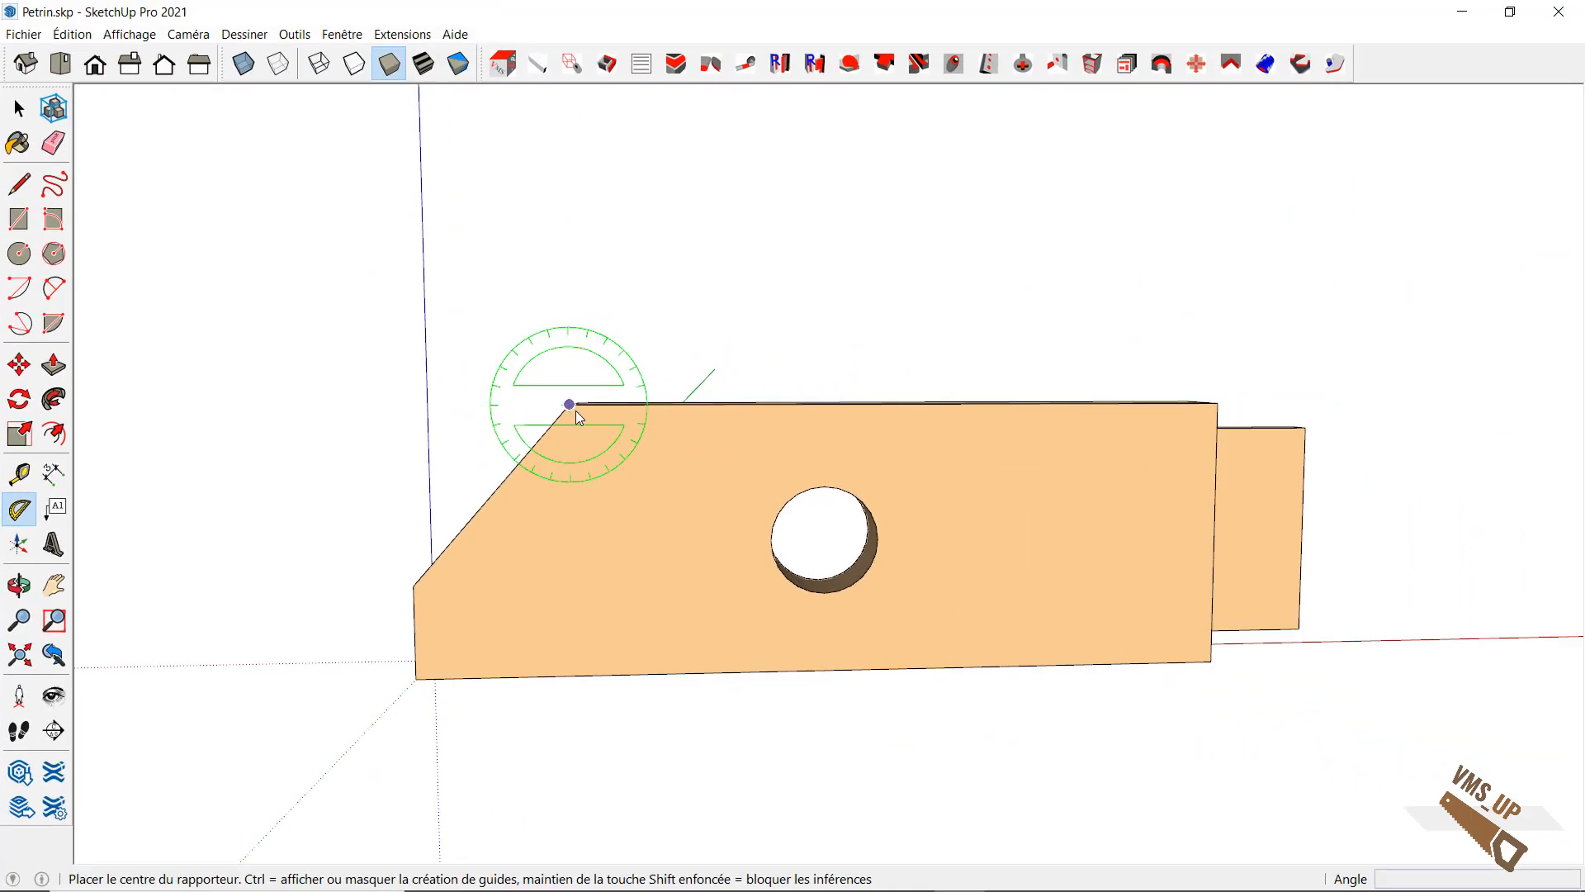
click(576, 410)
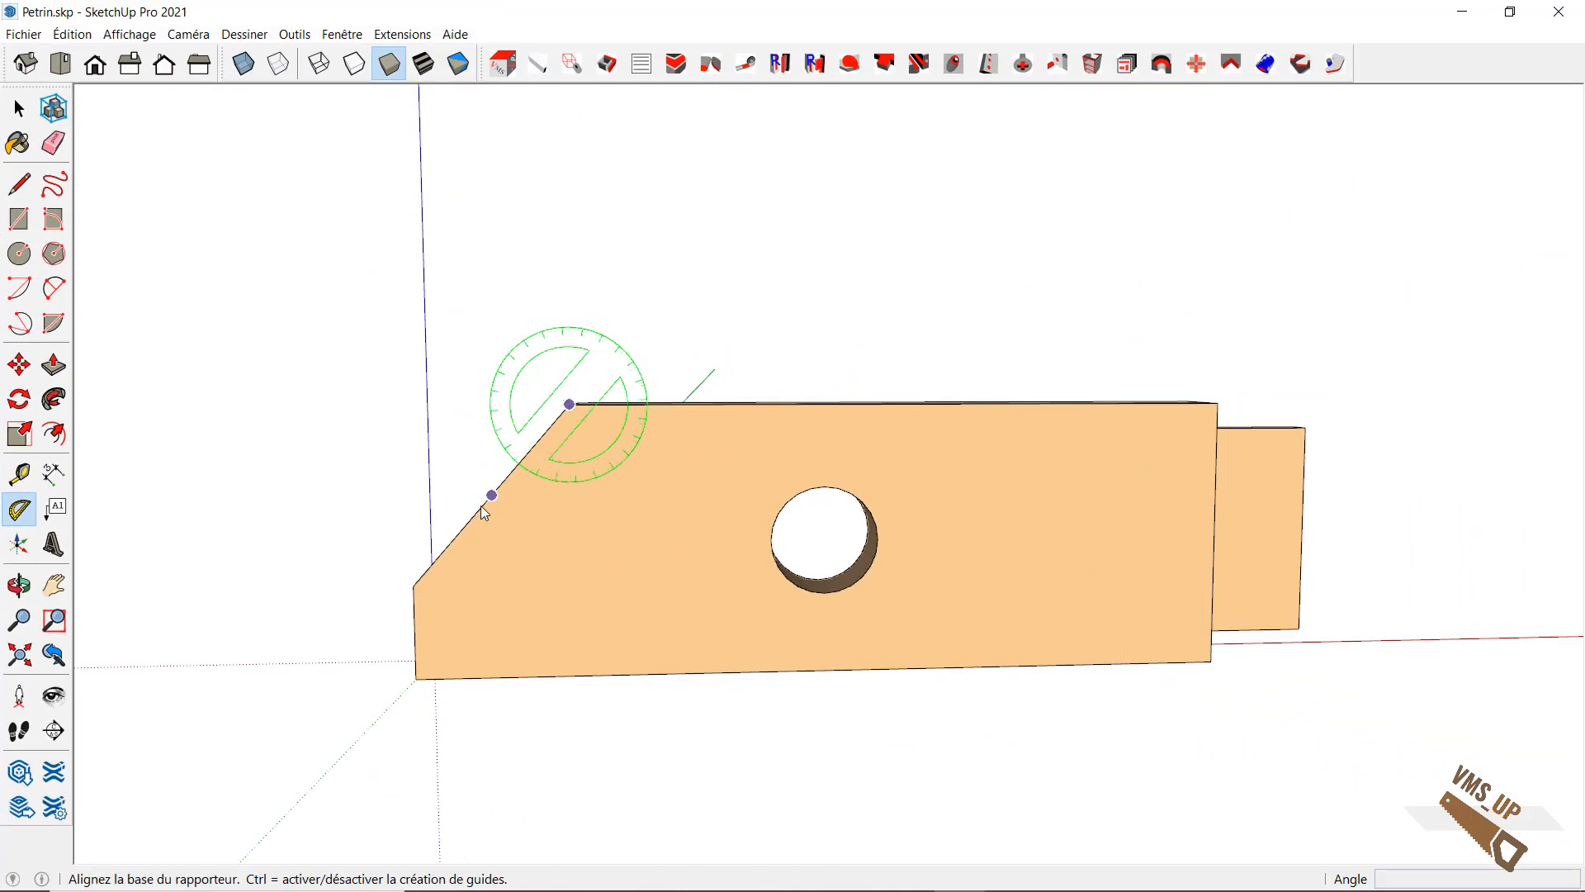
click(480, 505)
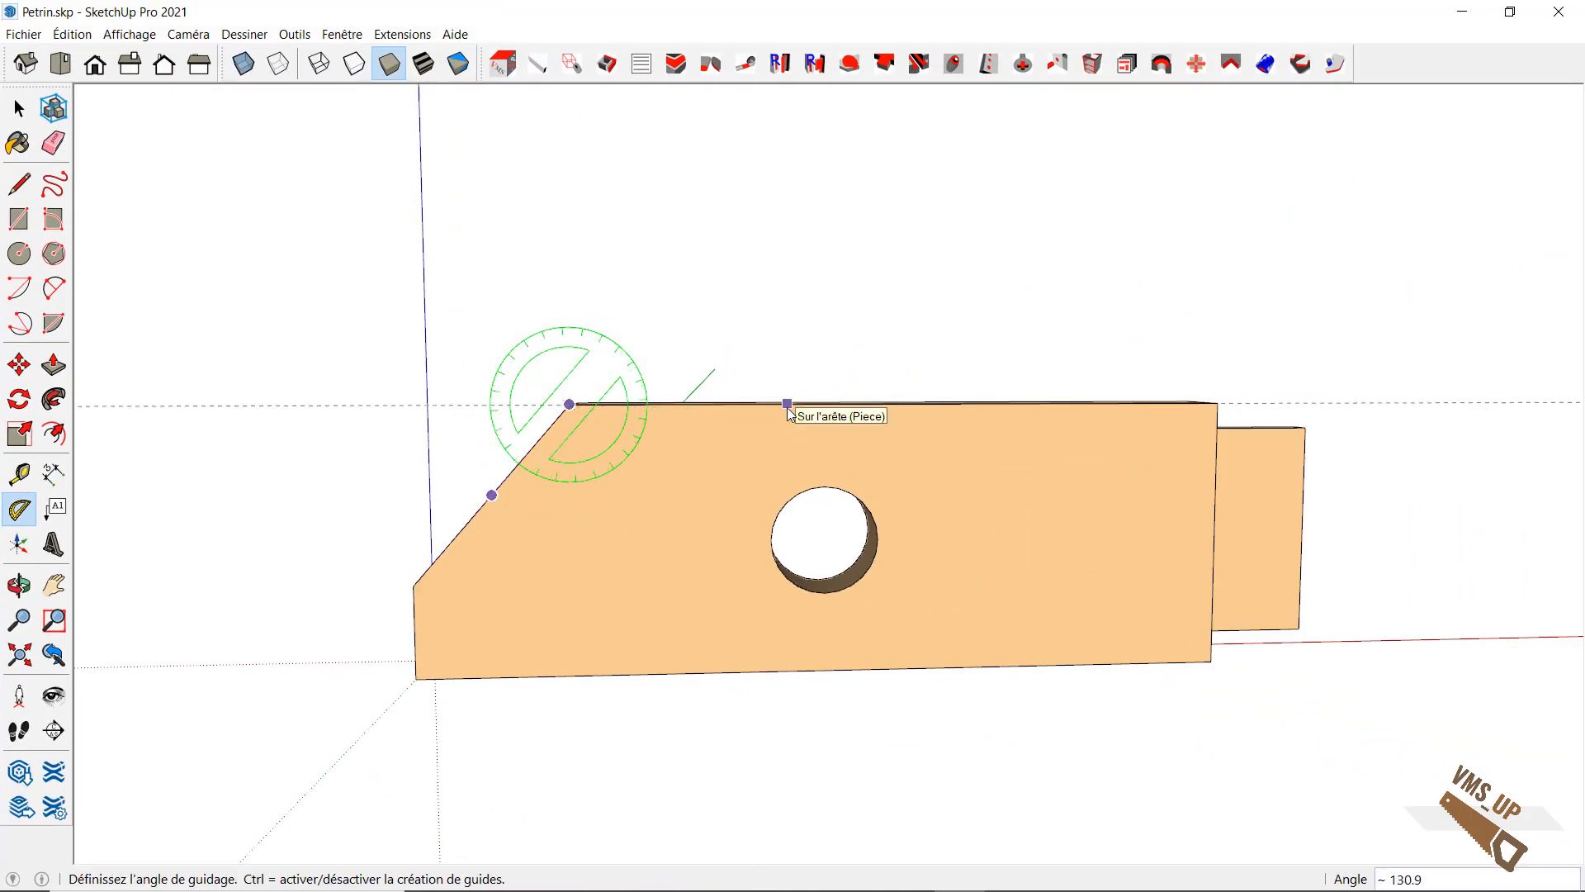
key(space)
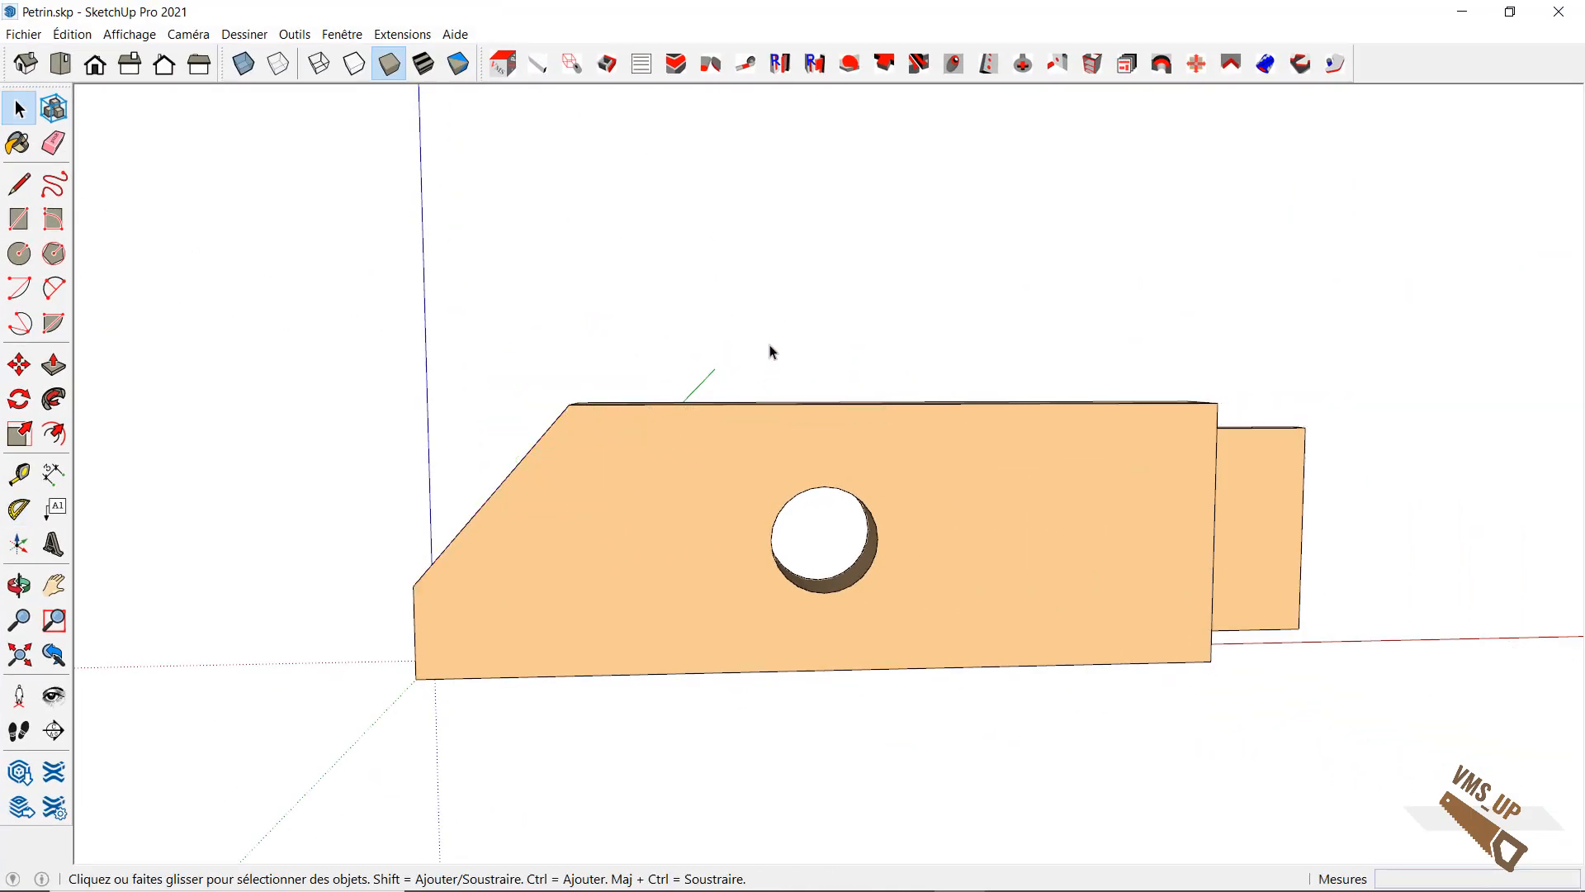
middle_drag(730, 463, 563, 415)
mouse_move(850, 695)
middle_down()
mouse_move(823, 711)
mouse_move(1085, 633)
mouse_move(906, 719)
mouse_move(919, 682)
mouse_move(990, 641)
mouse_move(964, 689)
middle_up()
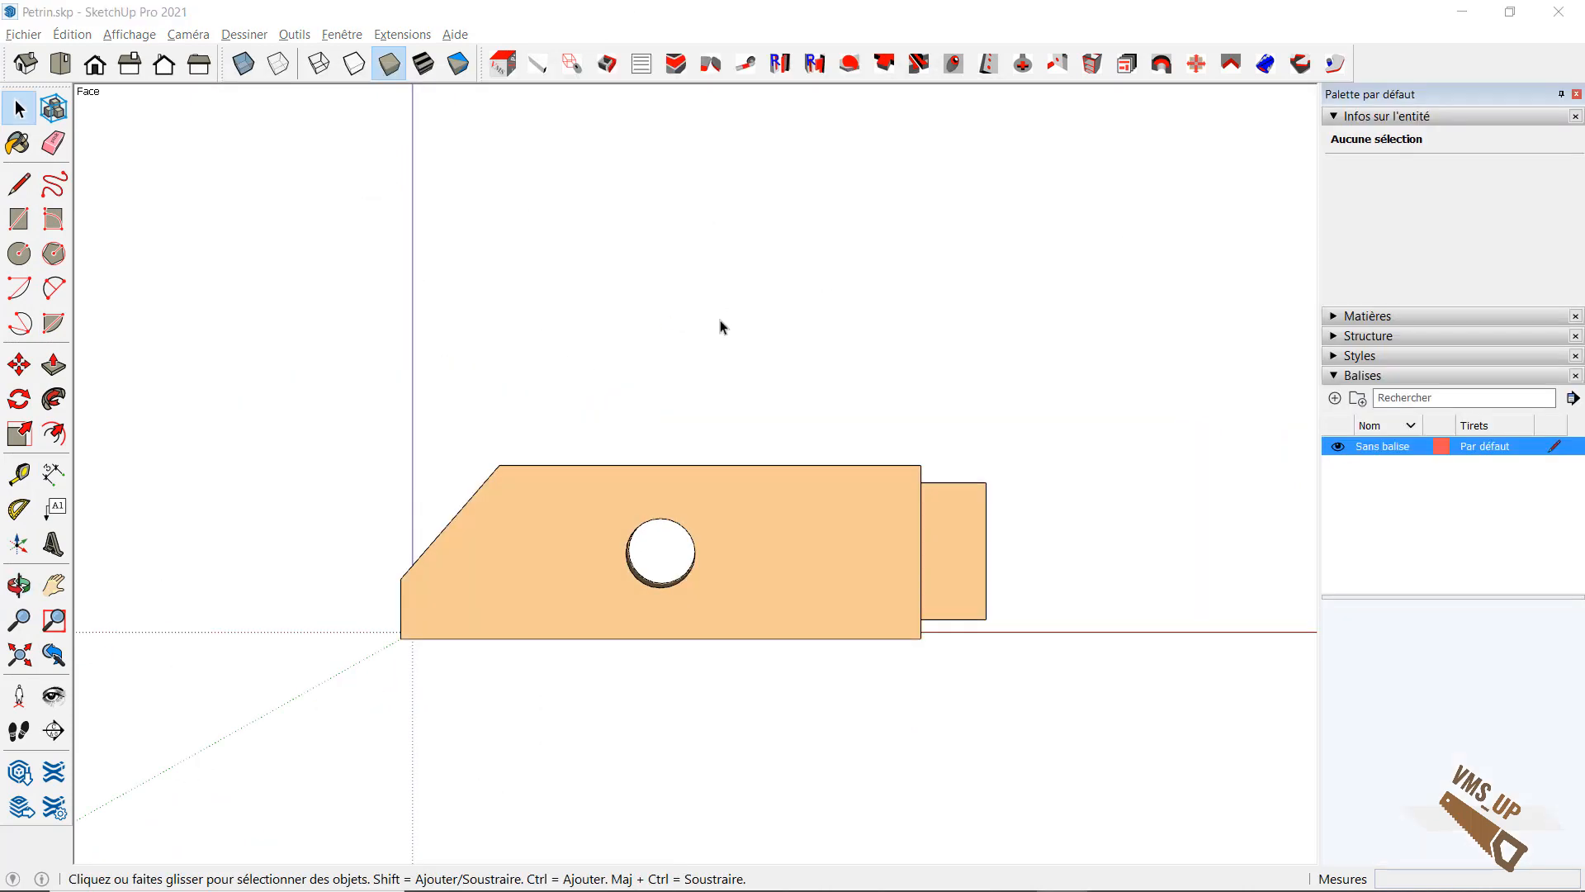
middle_drag(719, 327, 765, 329)
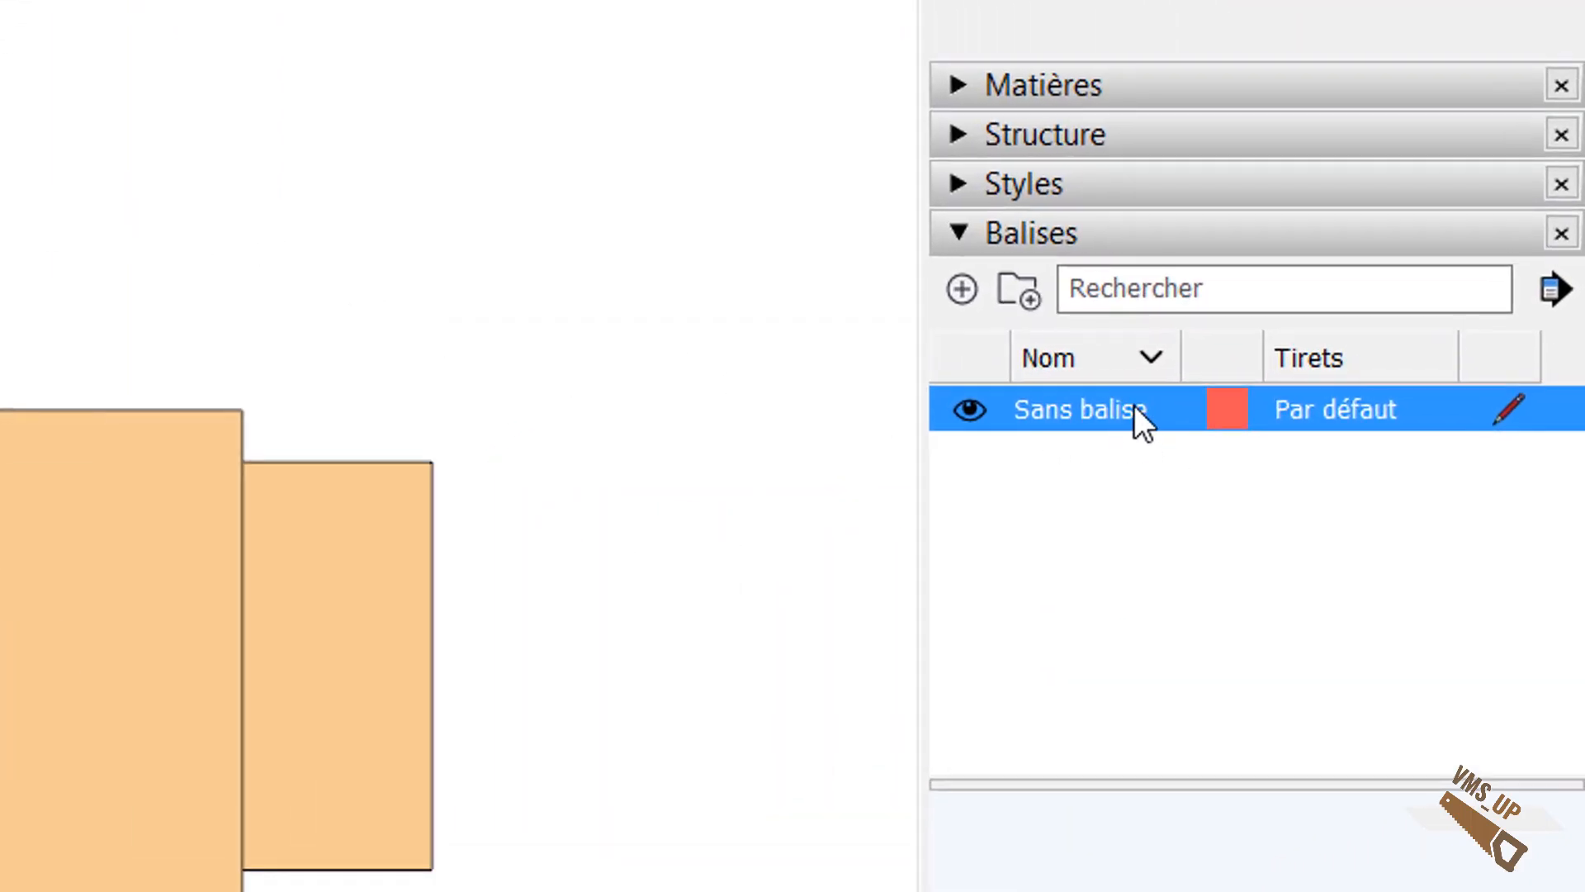
Create a new tag named "Cotation"
click(962, 291)
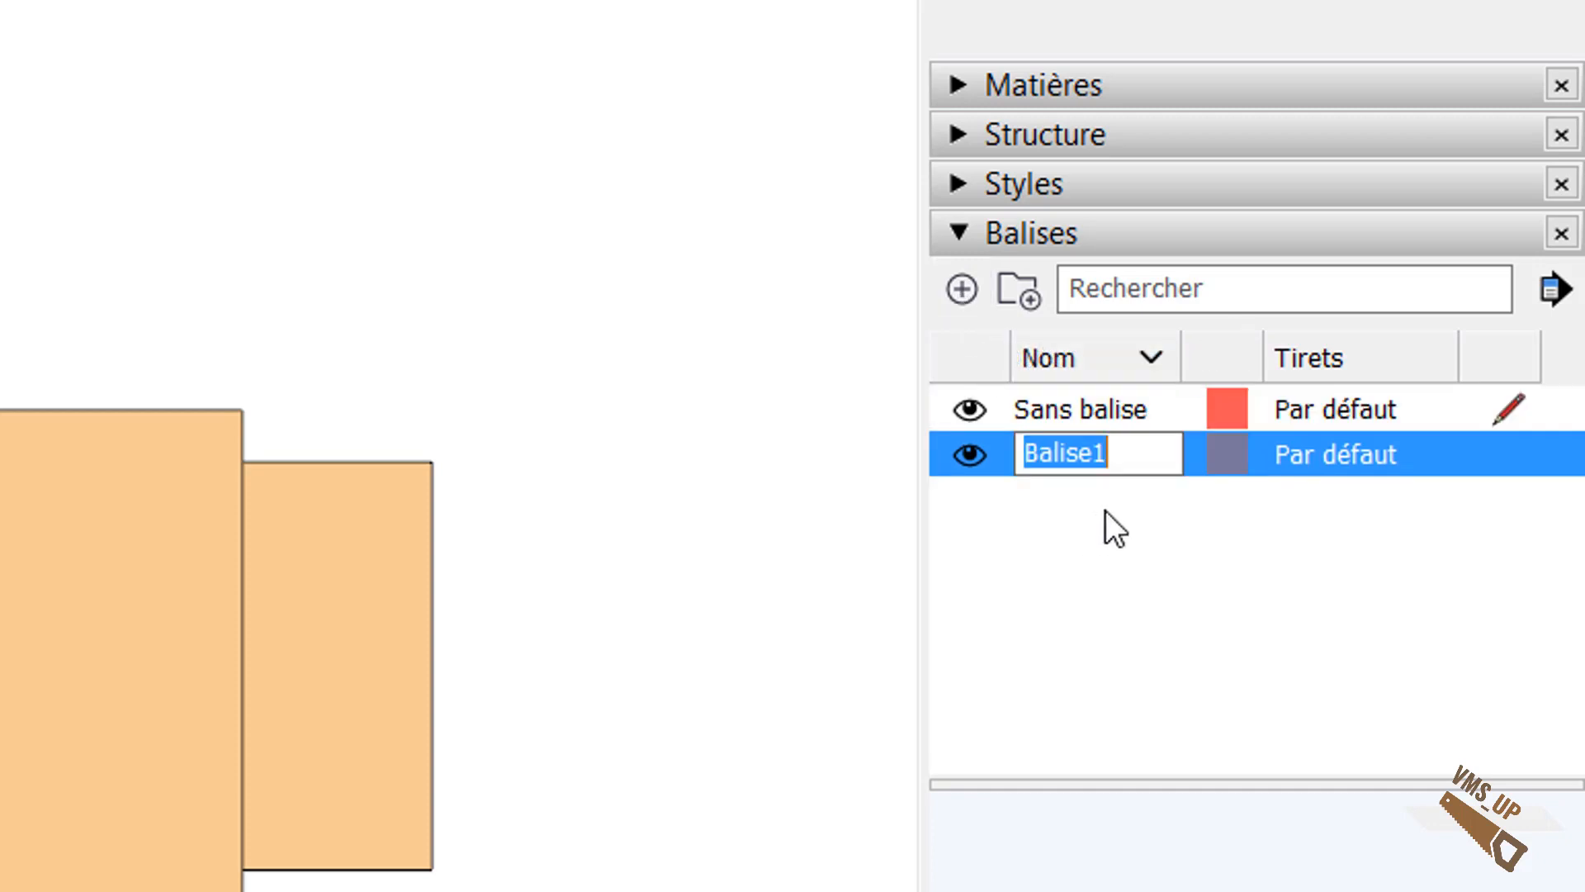
text(Cotatio)
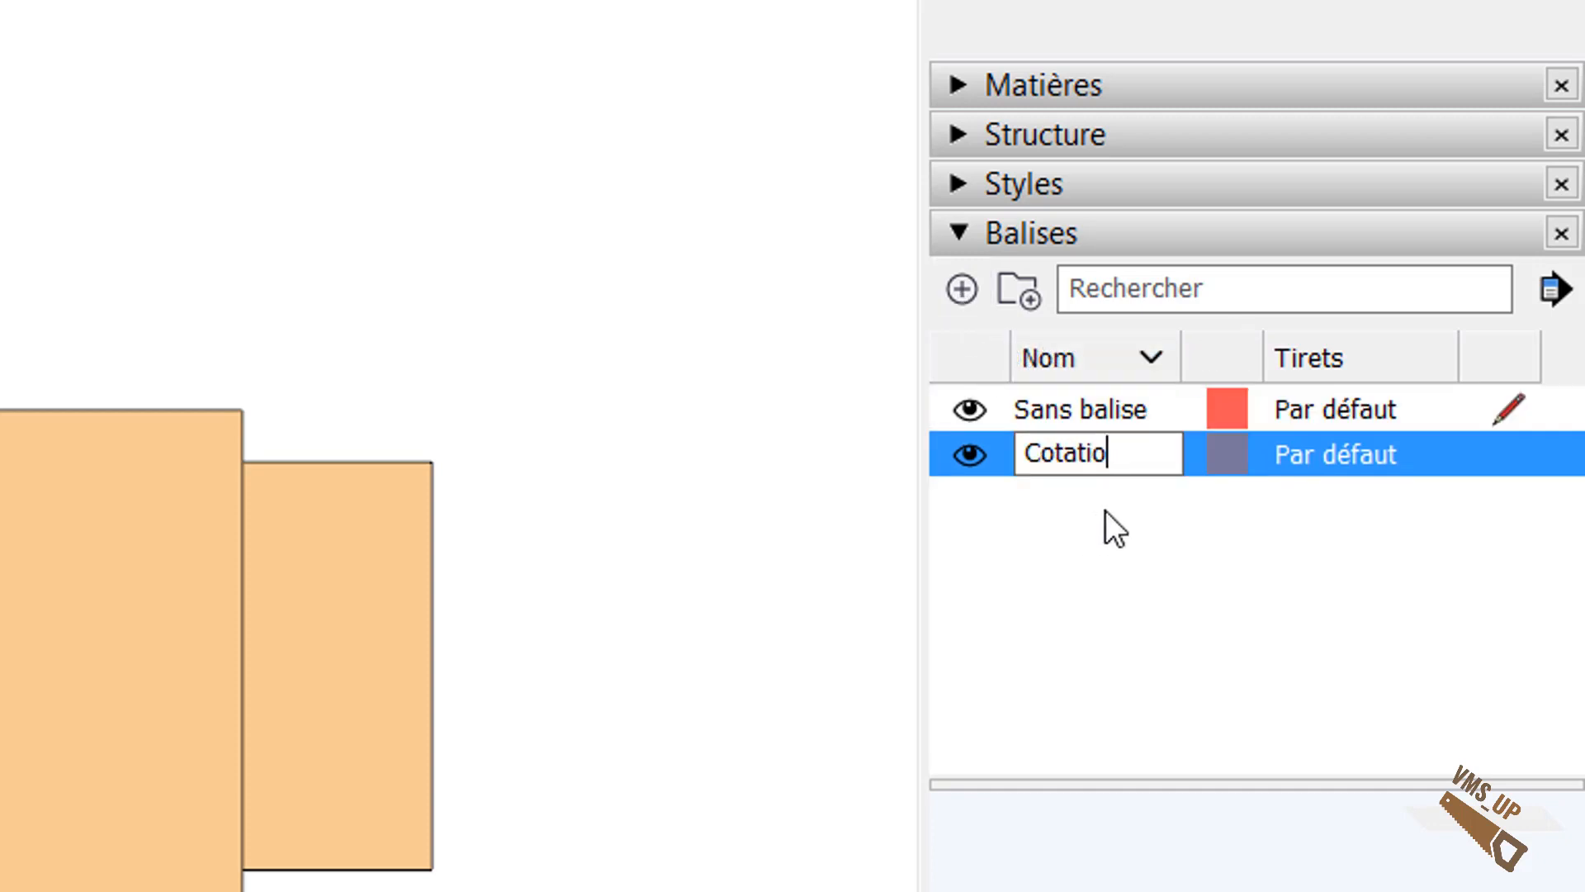
text(n)
key(Return)
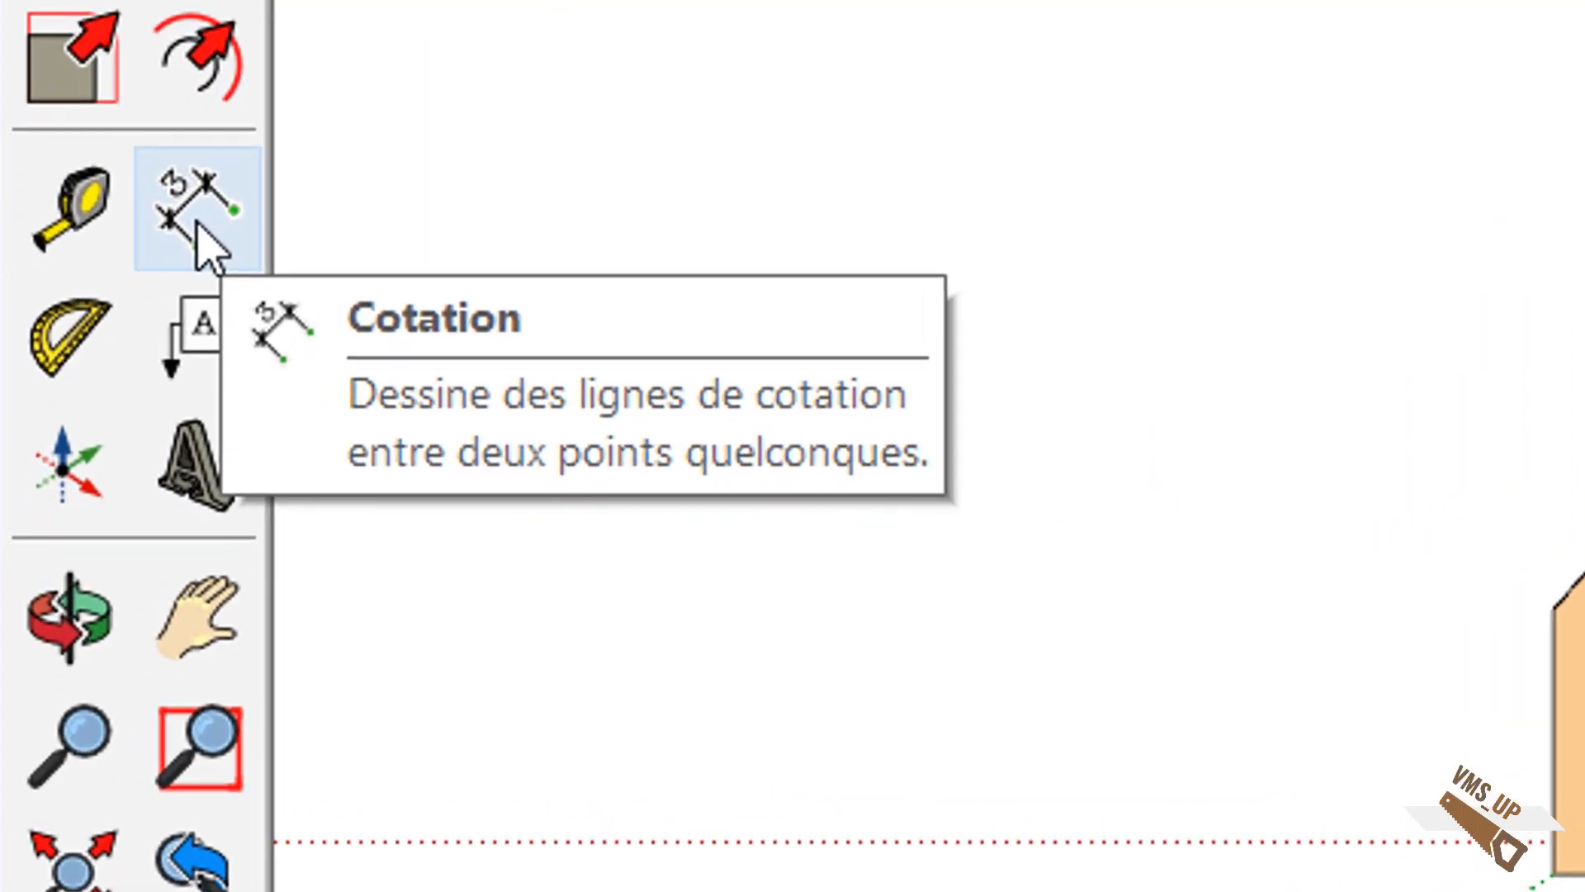
Dimension the upper edge of the large board between its two corners, placing the dimension line above the part
click(198, 225)
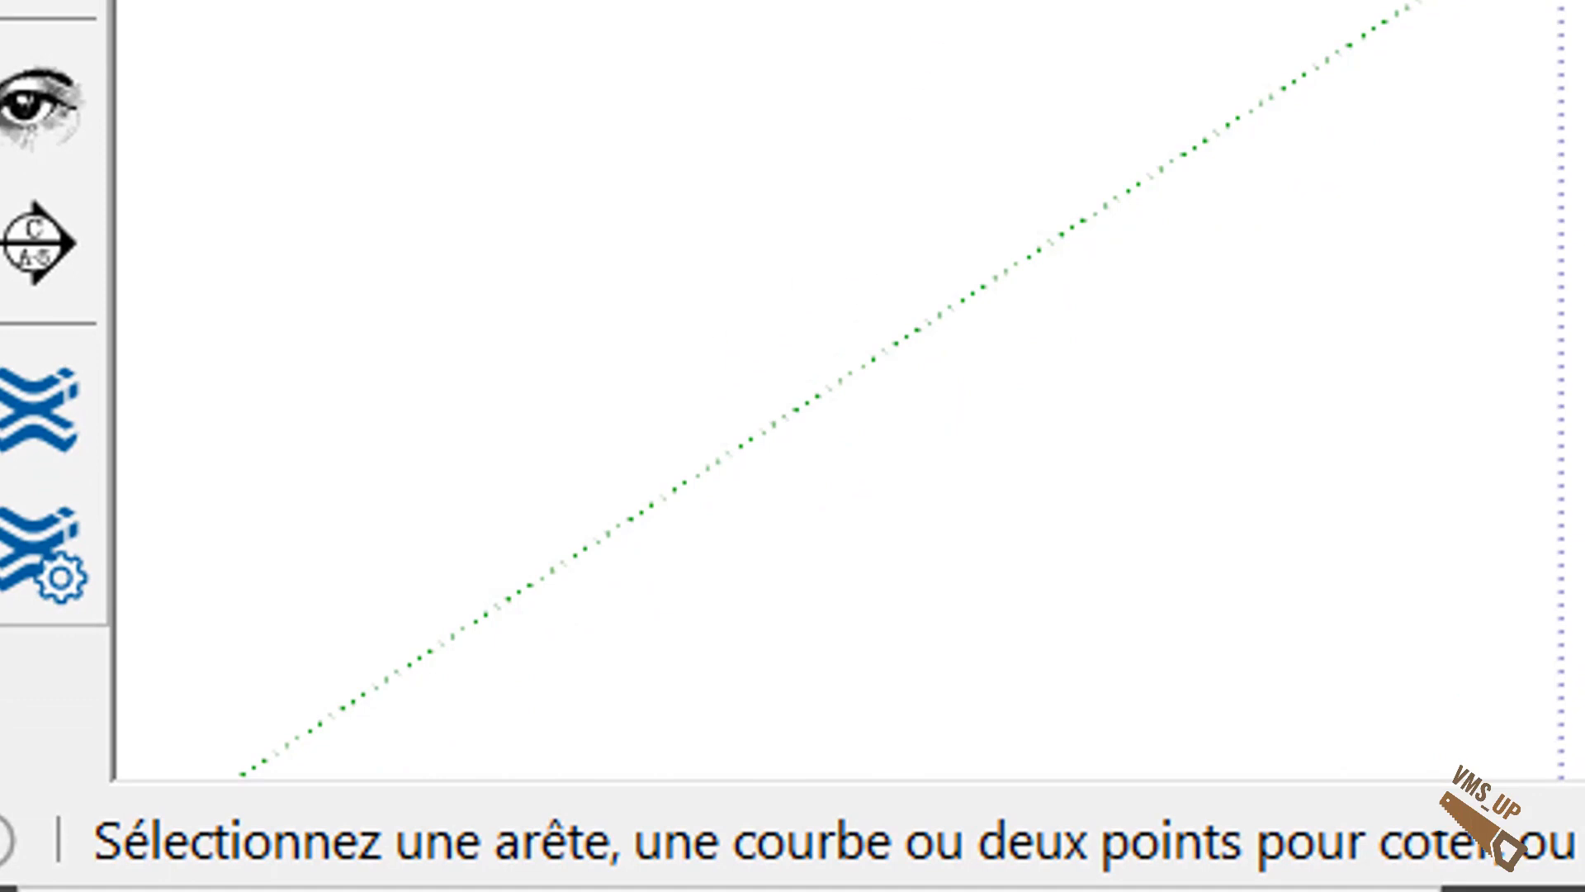
click(513, 181)
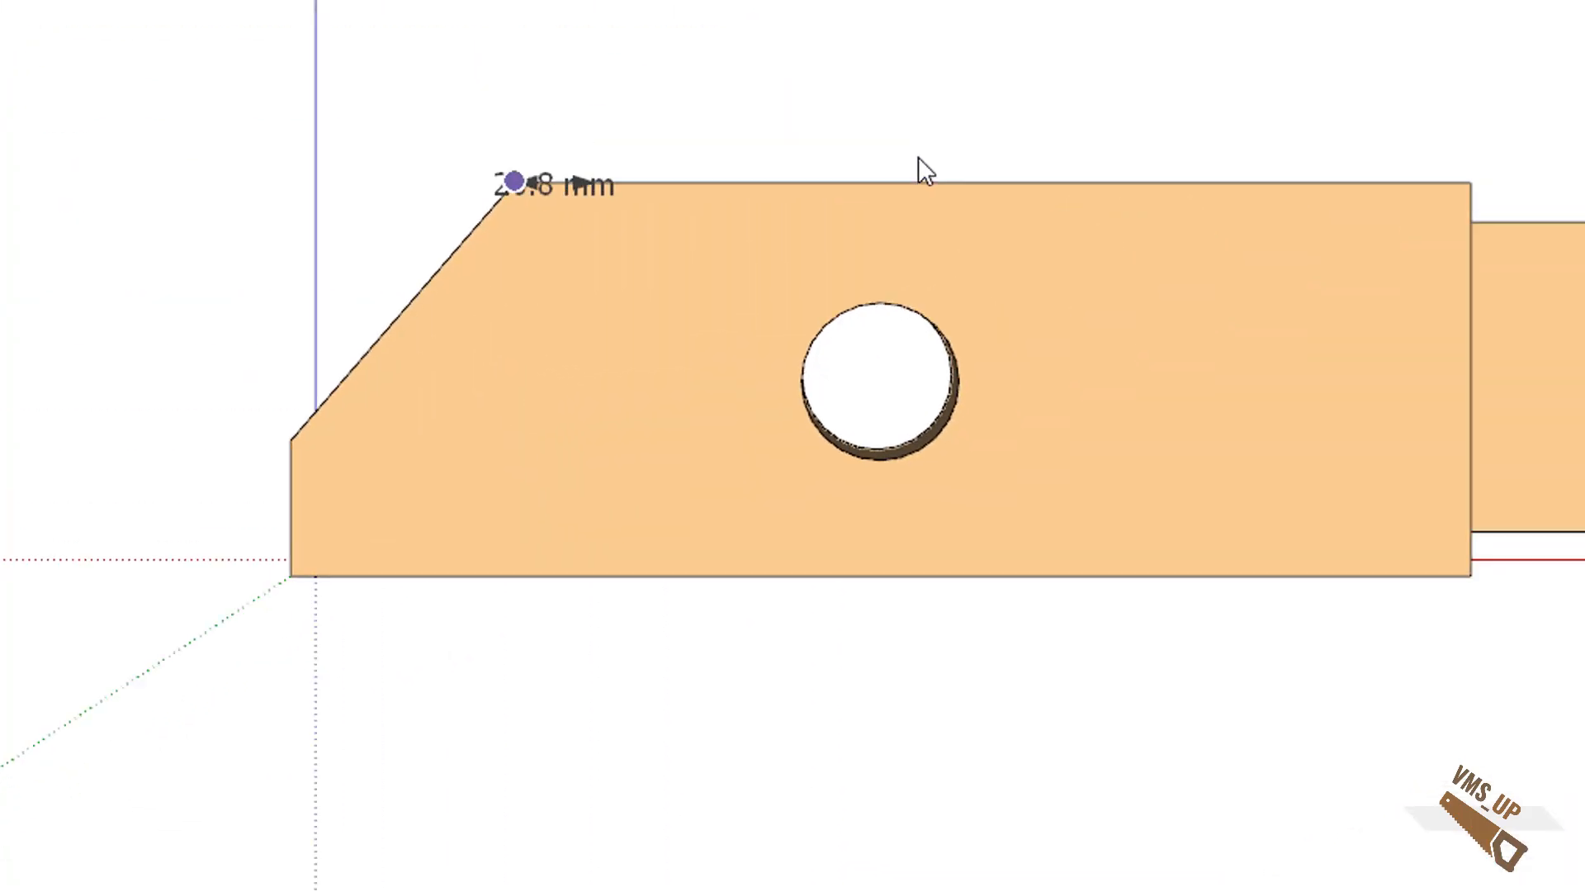
click(1330, 253)
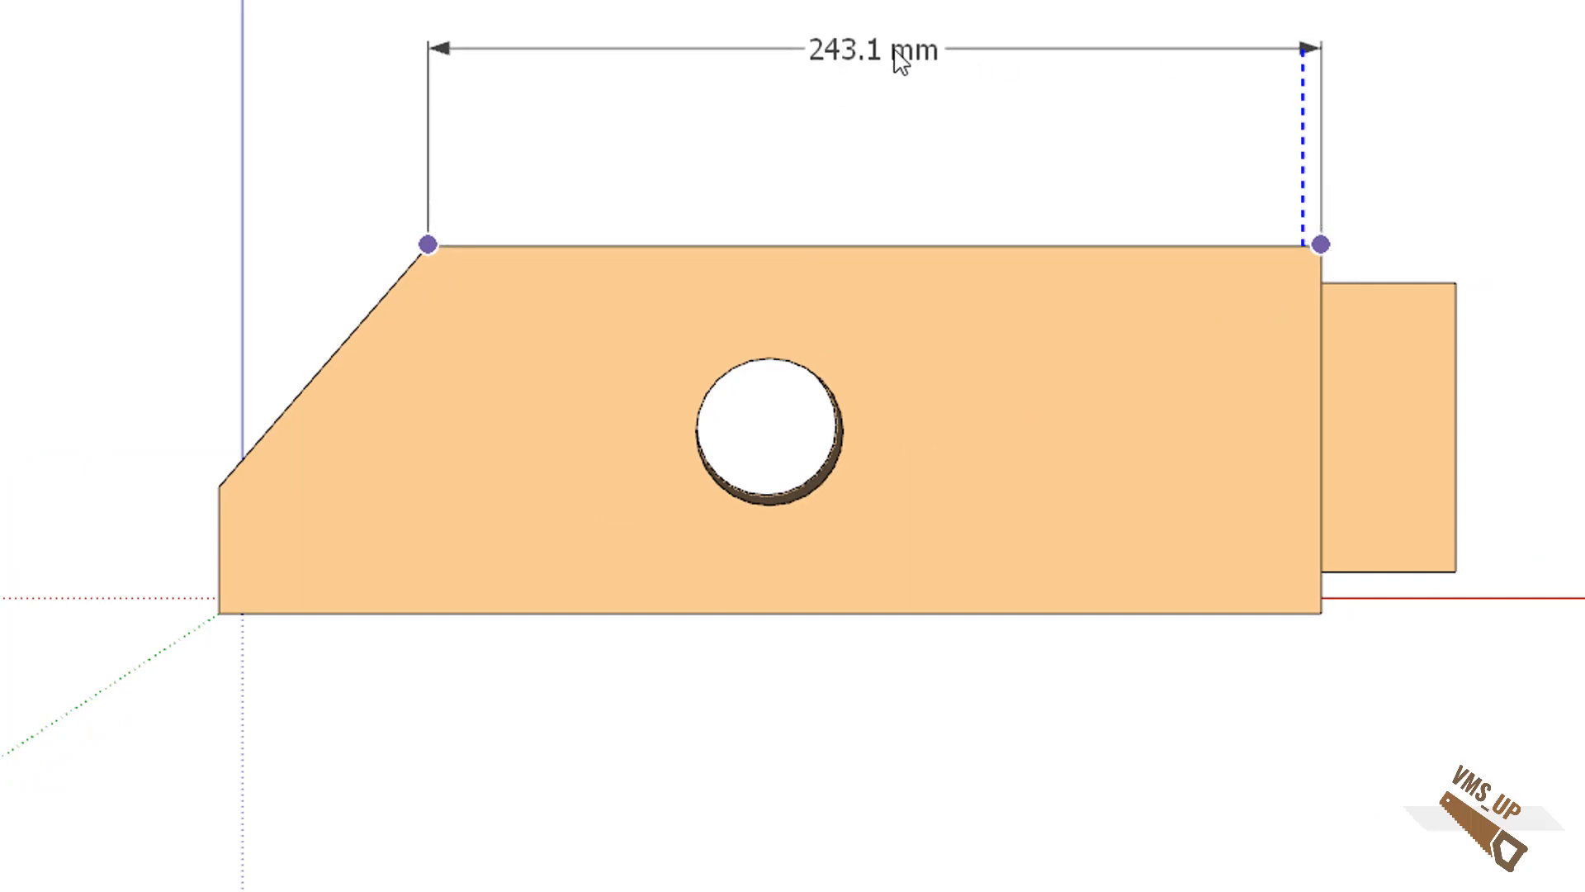
click(901, 59)
Set the model's dimension endpoints to Barre and apply the style to all existing dimensions
click(176, 16)
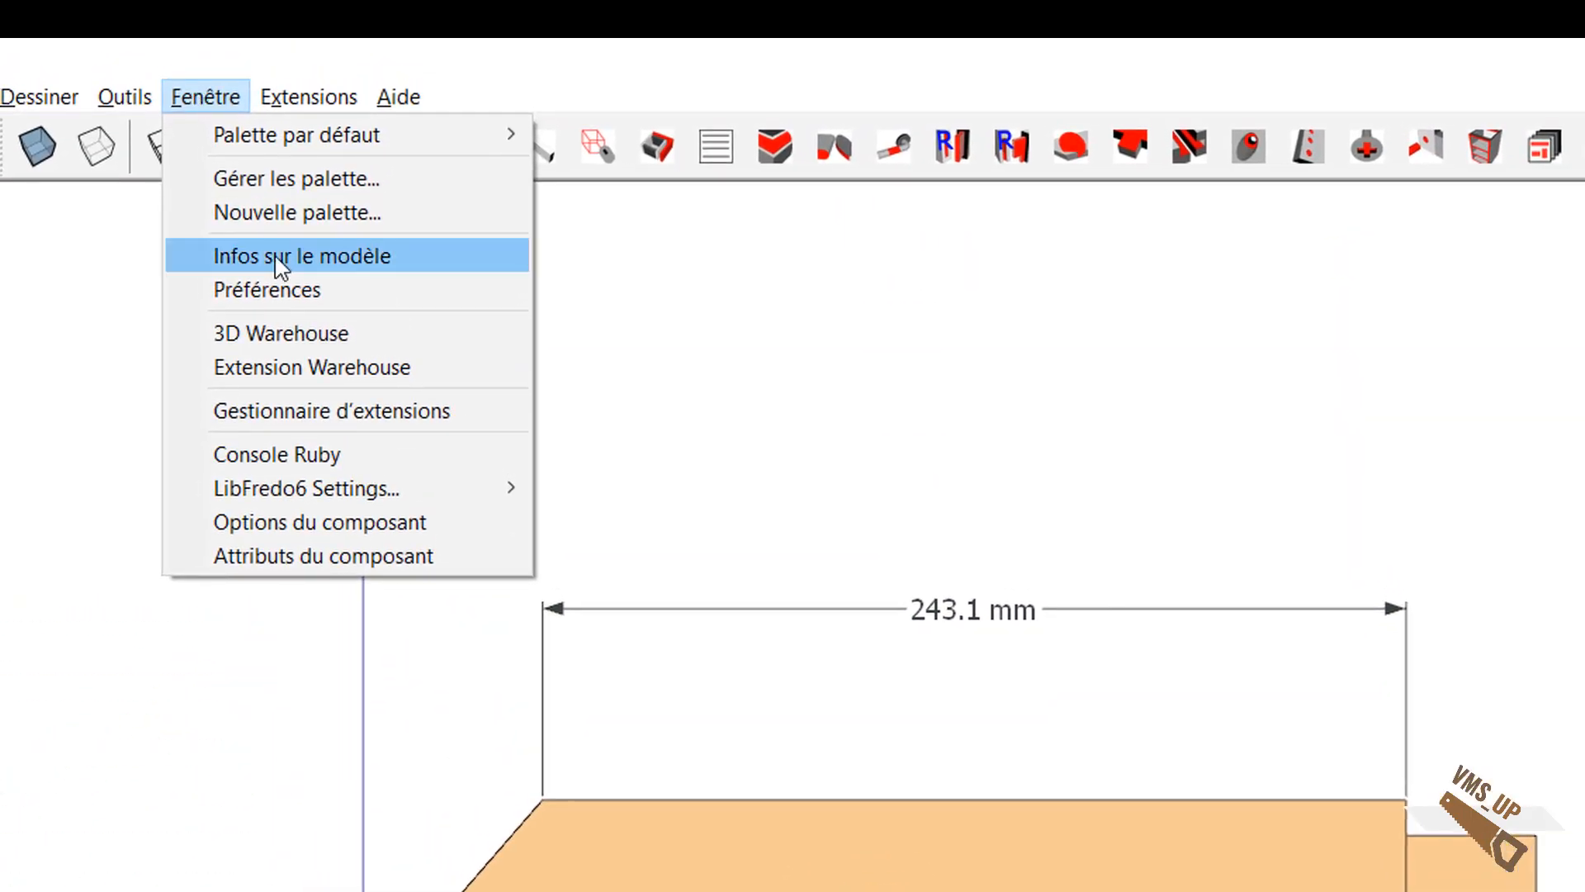
click(276, 257)
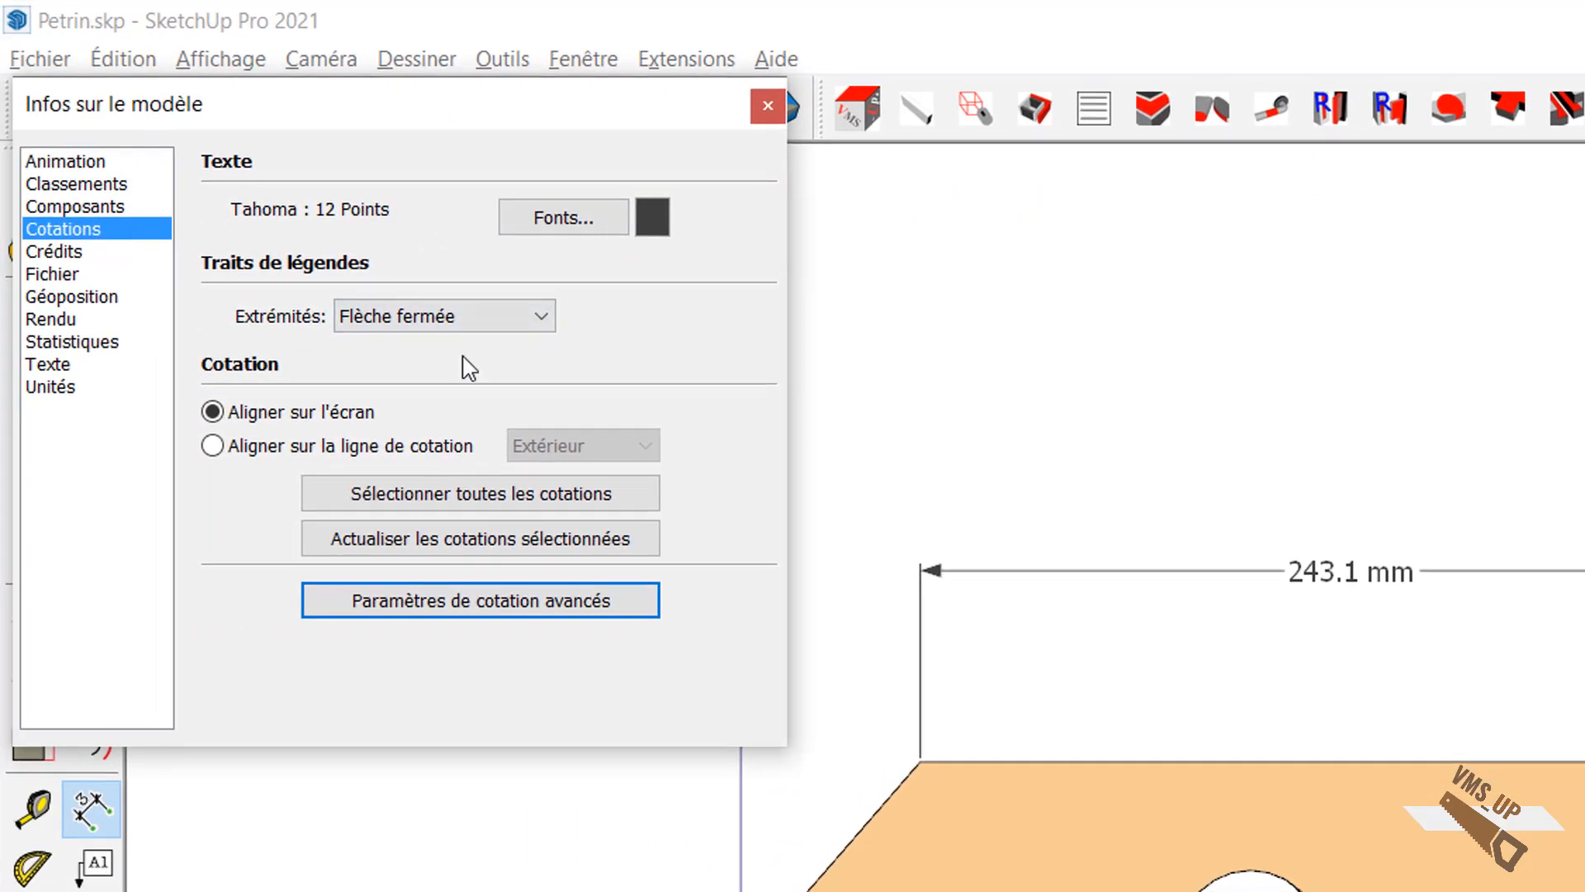
click(477, 318)
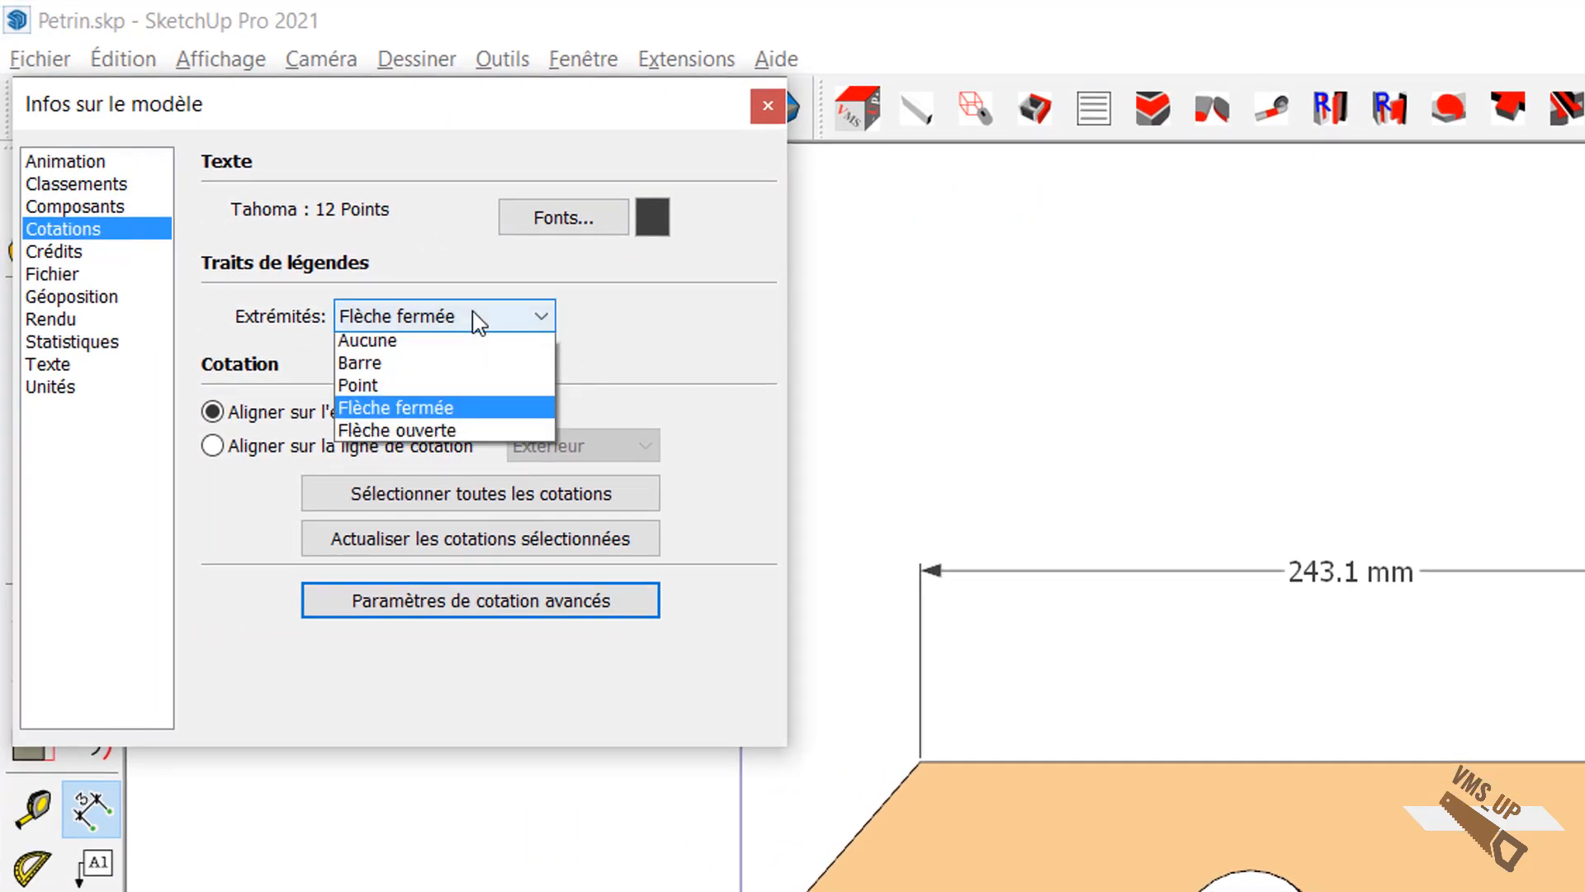
click(443, 376)
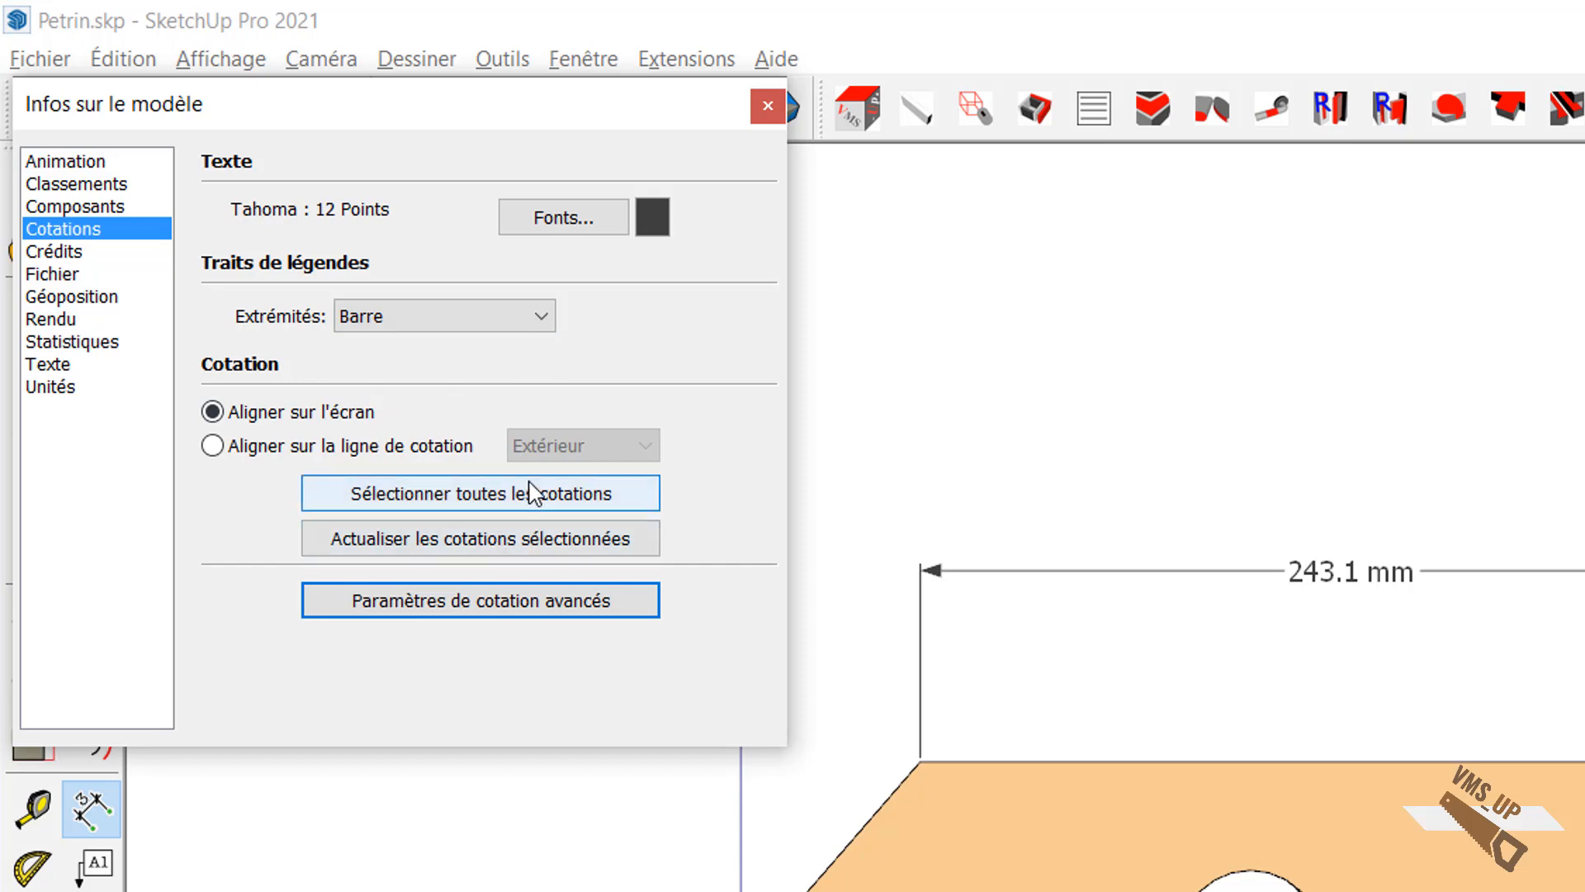
click(531, 493)
click(515, 548)
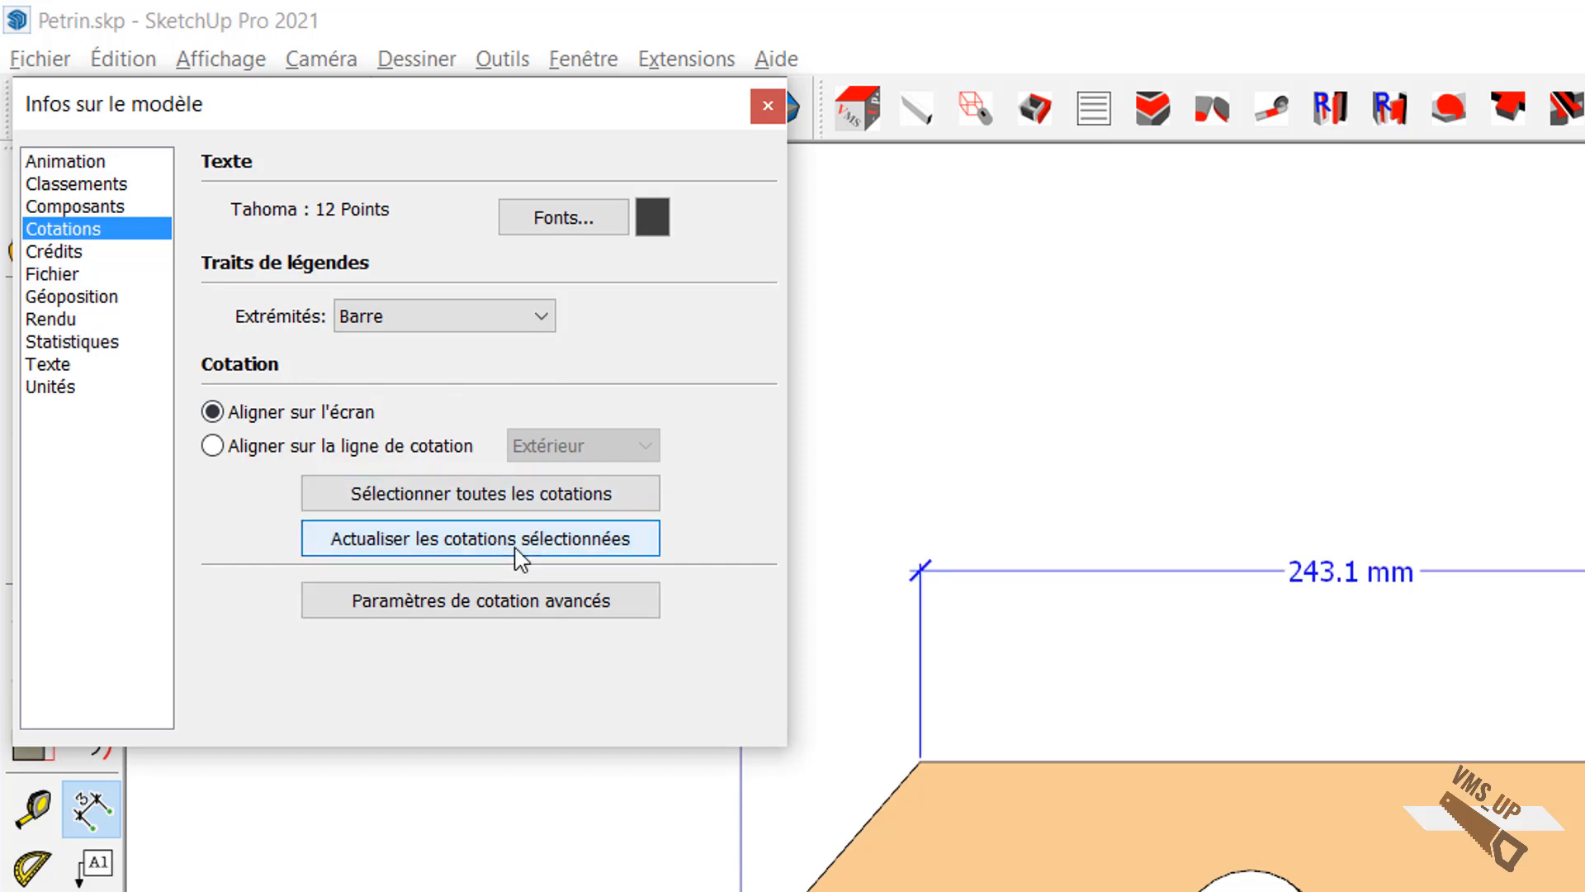
Look through the font options for the dimension text, cancel the font selection and close the model information
click(566, 221)
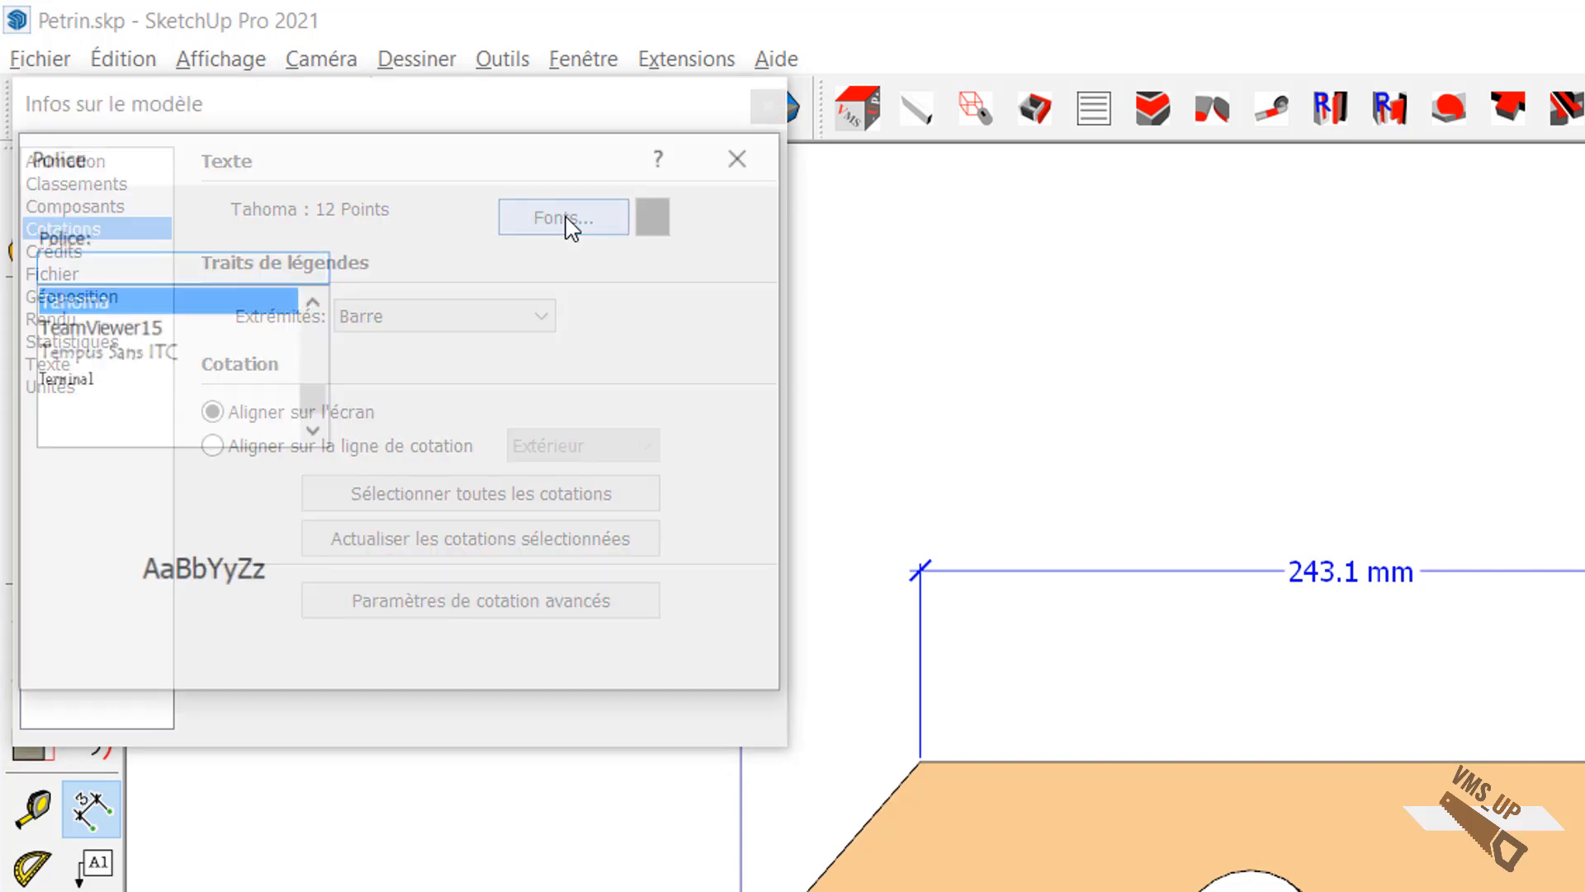
scroll(130, 298, down, 2)
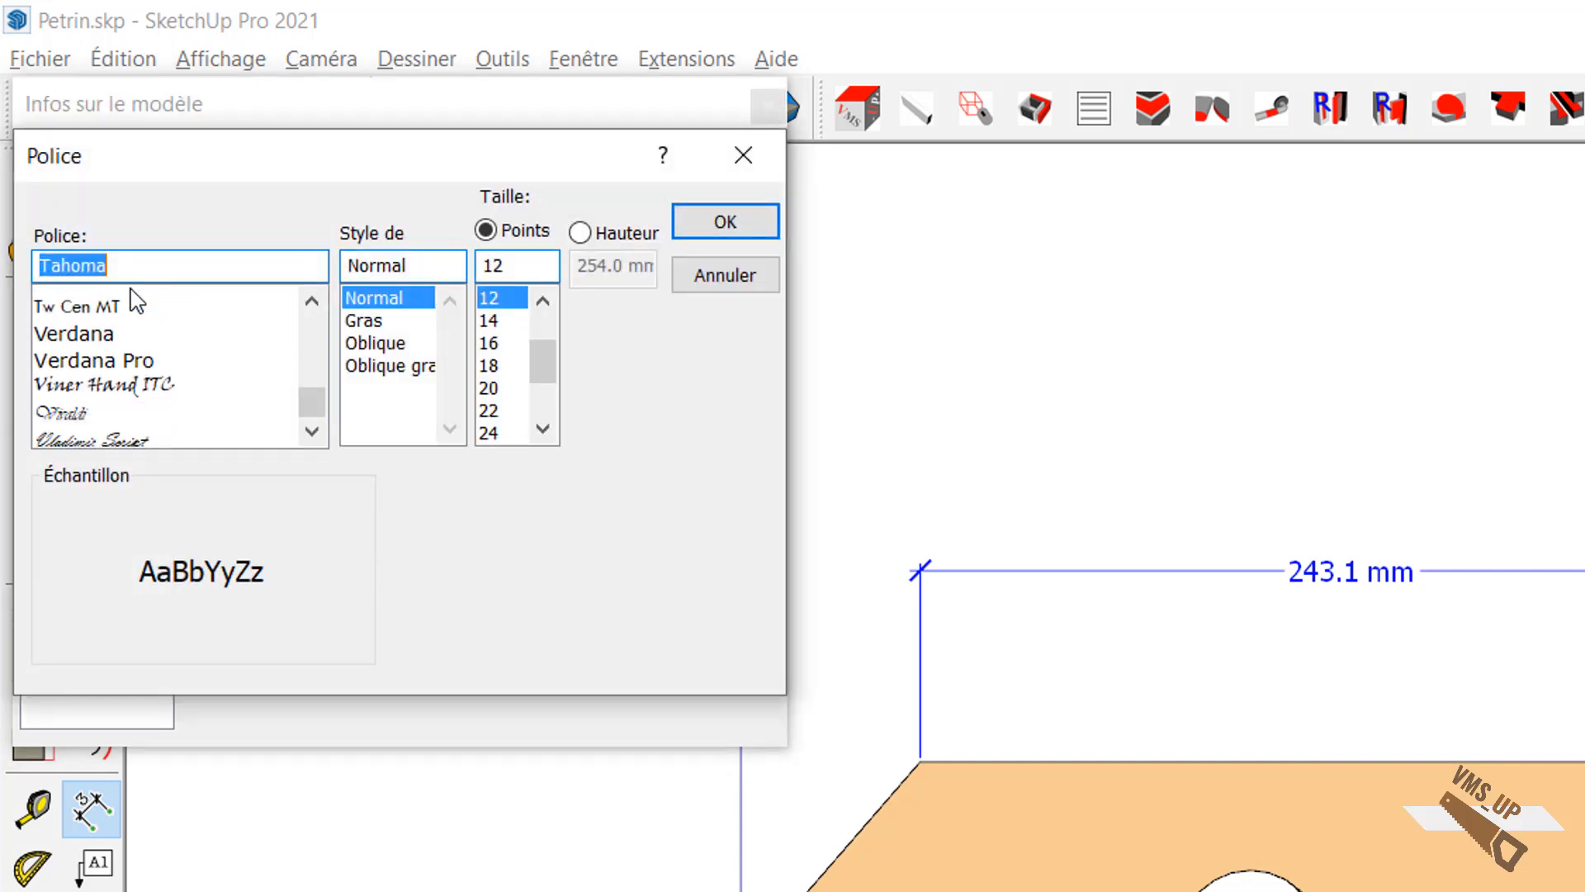
scroll(130, 299, up, 4)
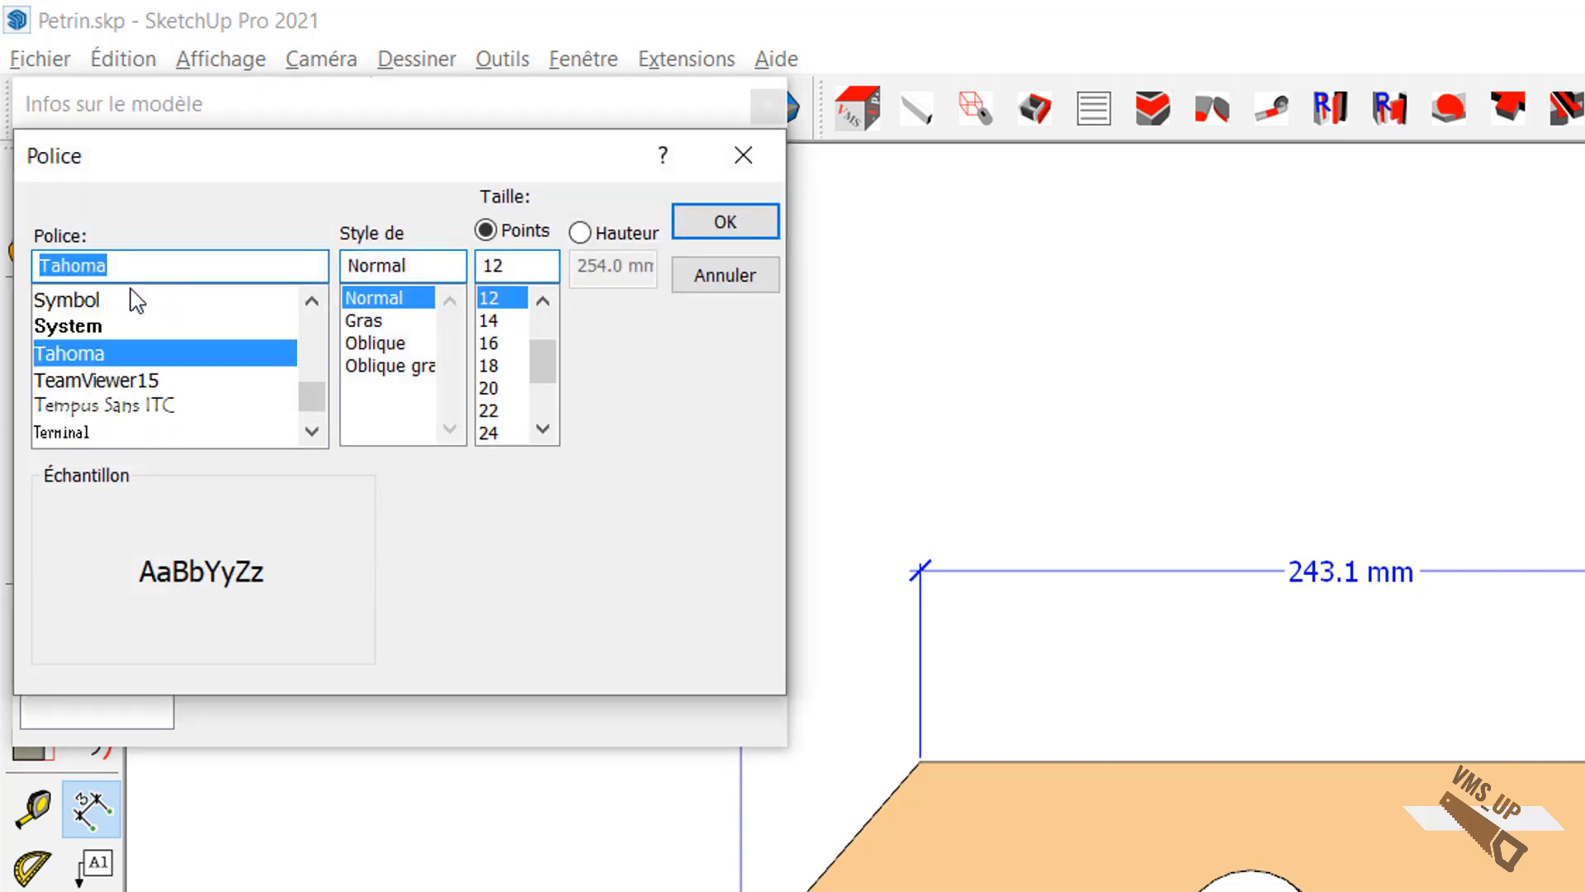
click(750, 290)
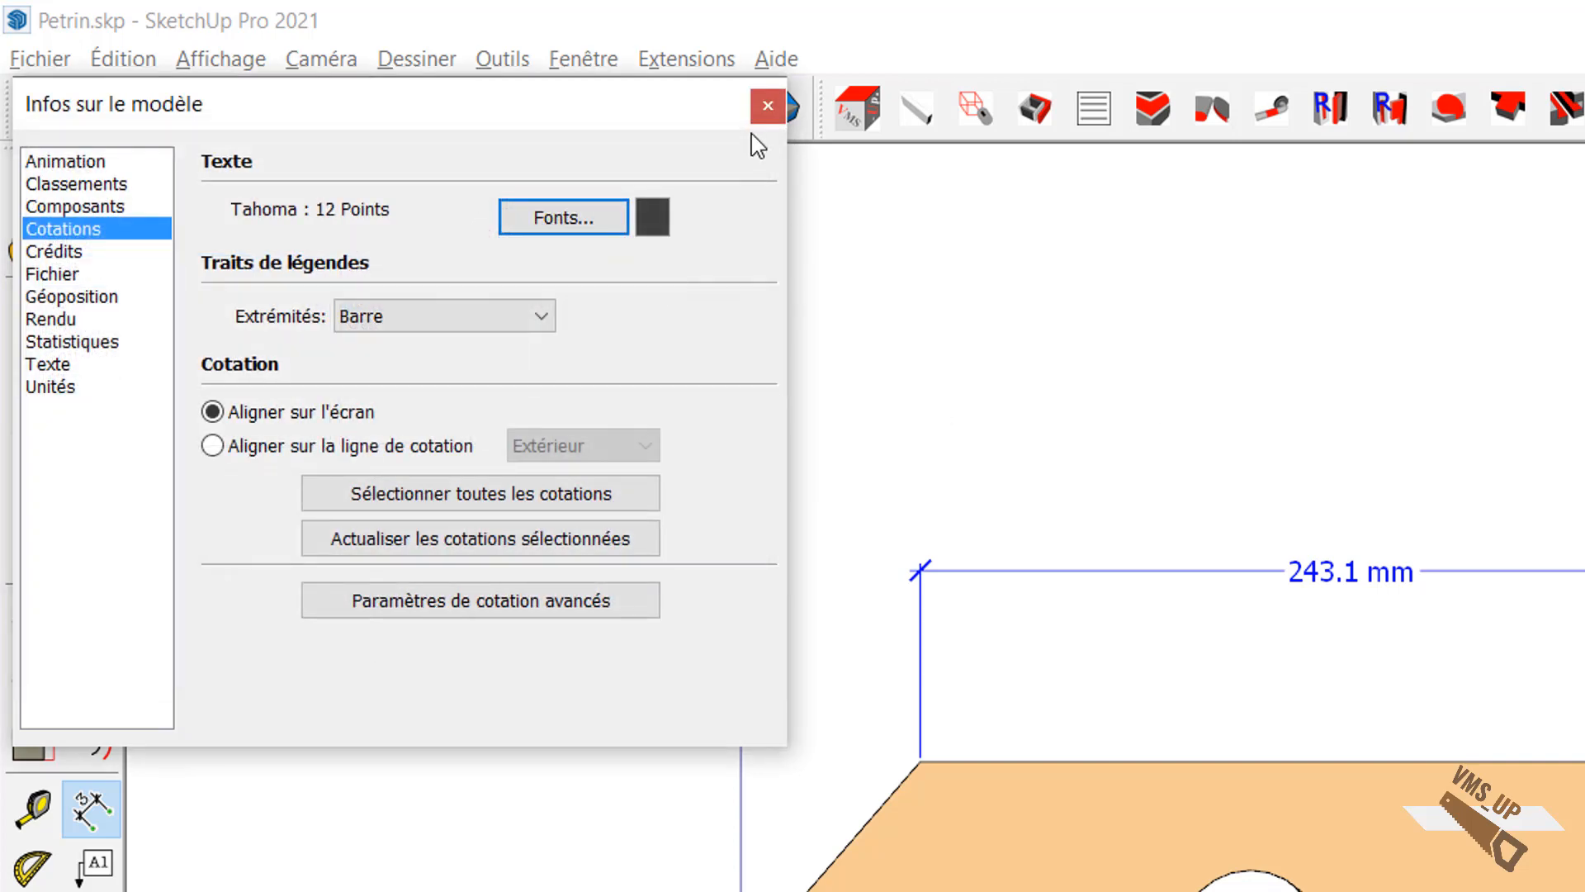
click(776, 107)
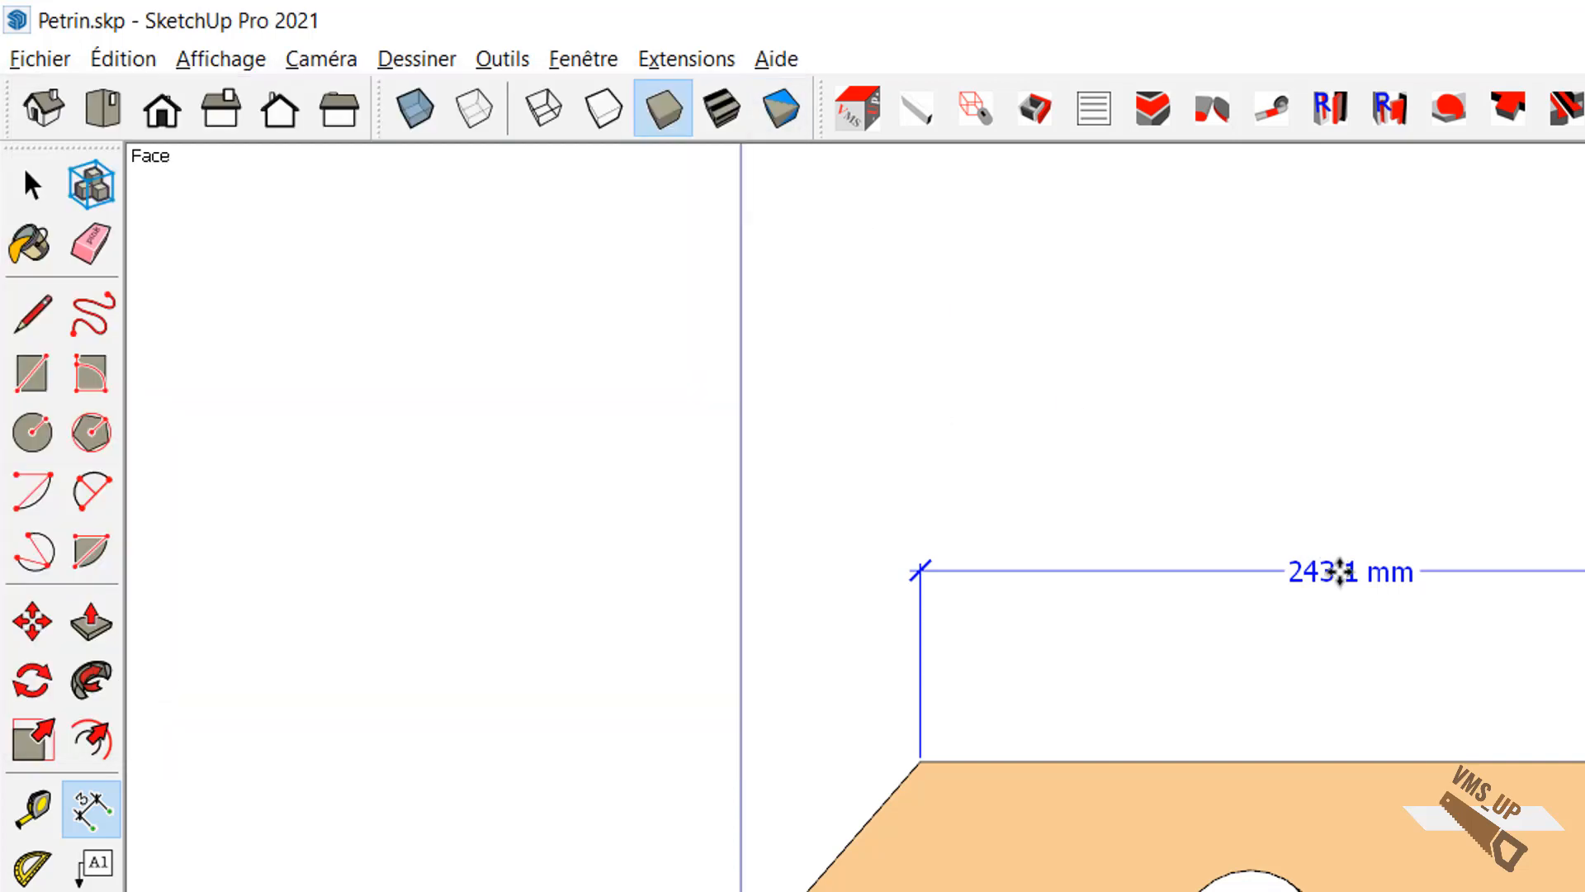
Move the dimension line about 13 mm closer to the part's upper edge and deselect it
key(m)
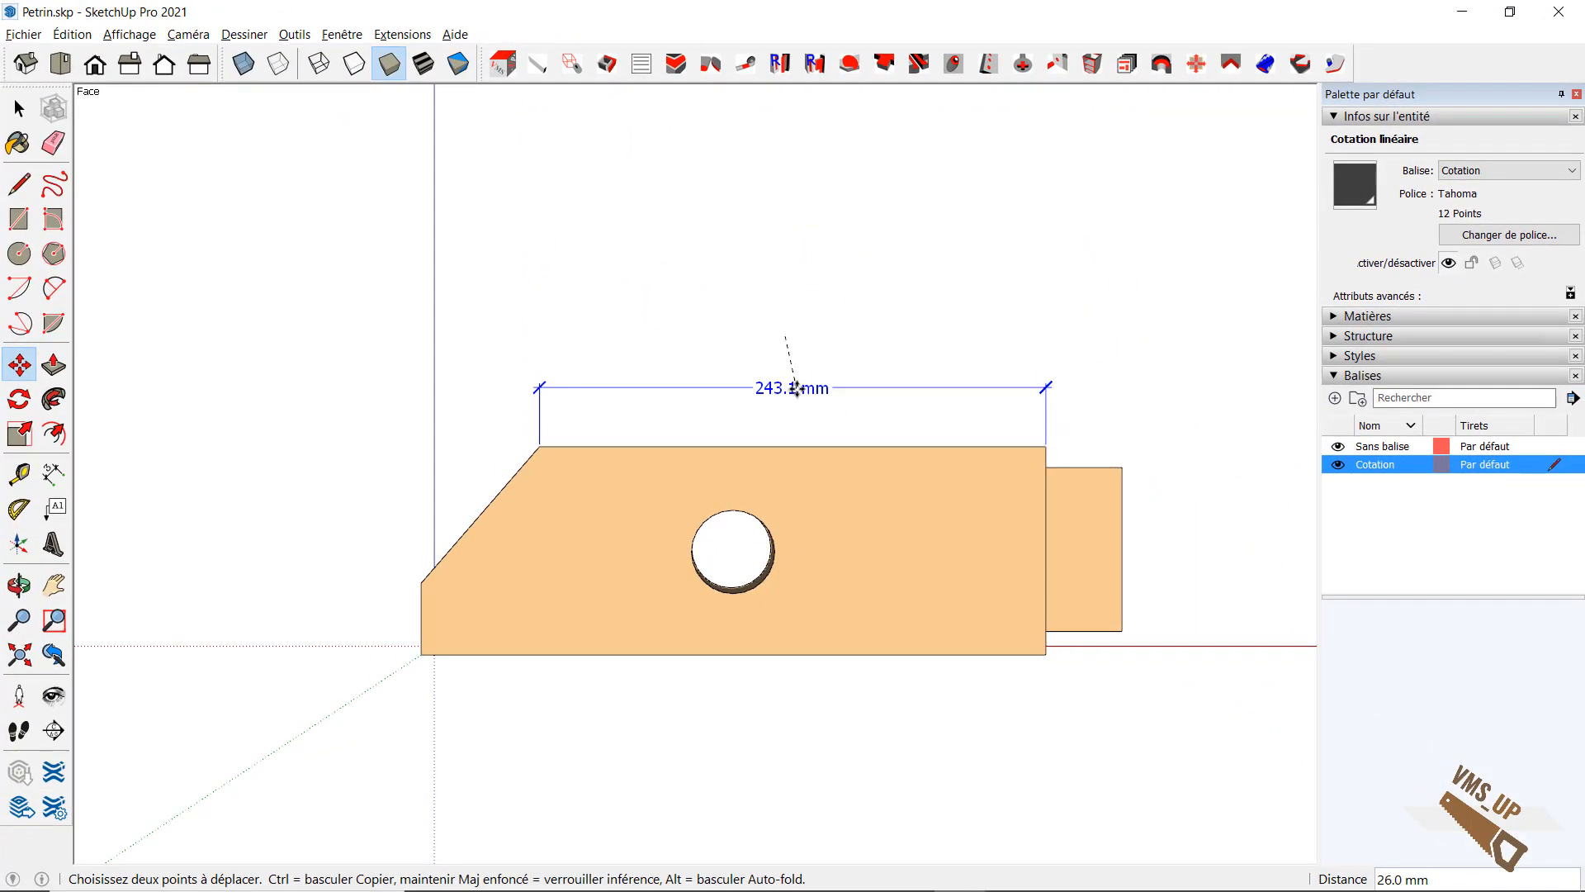
click(792, 364)
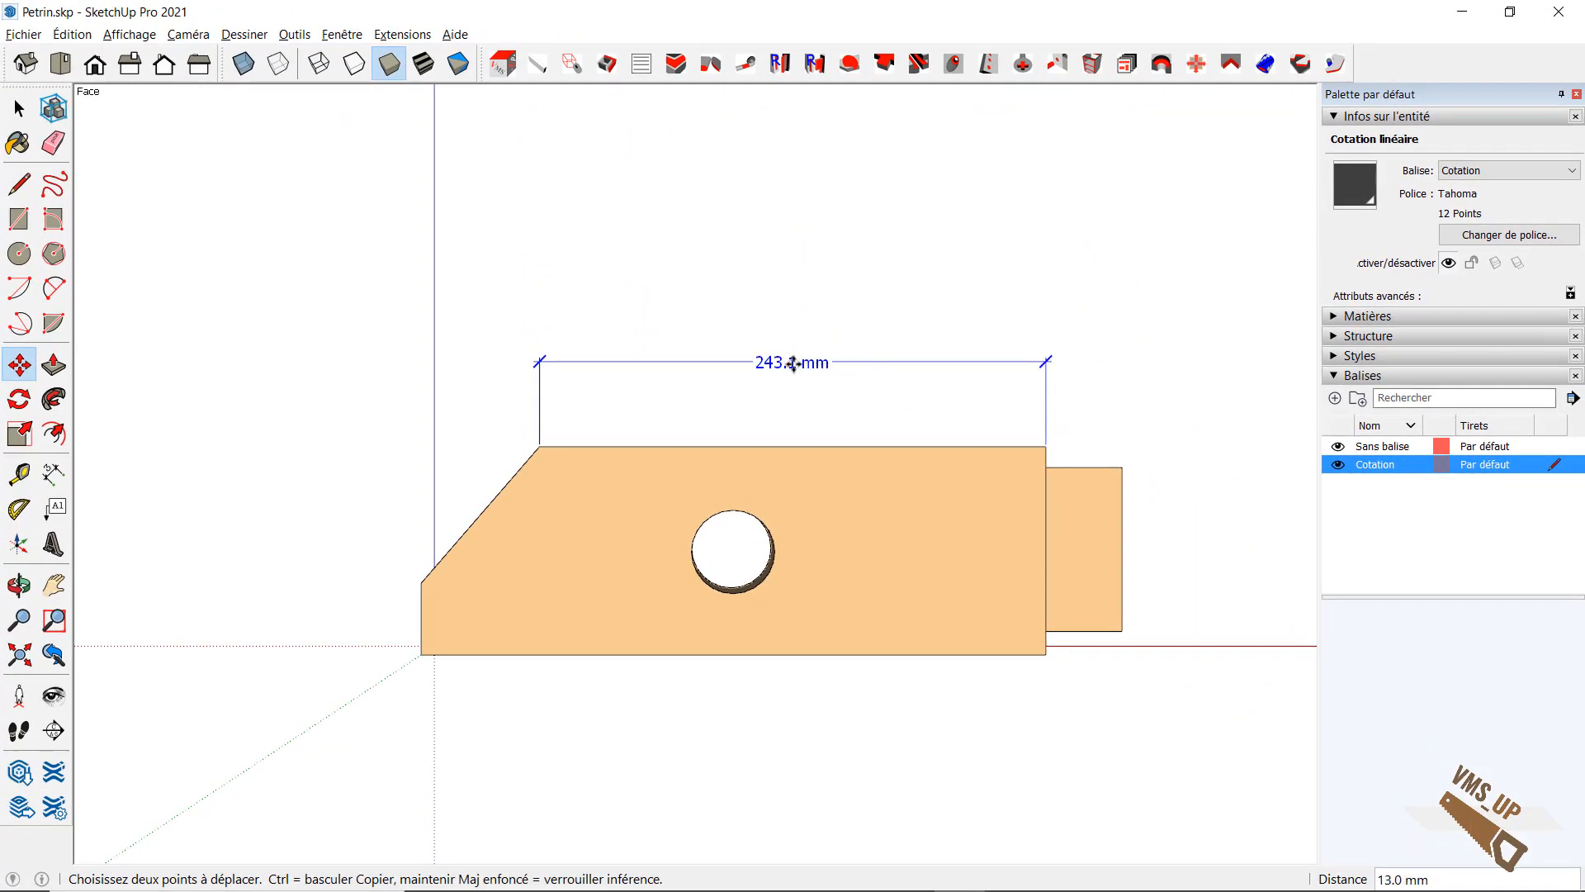
key(space)
click(787, 349)
Set the text position of the upper-edge dimension to Extérieur au début
click(807, 366)
right_click(808, 362)
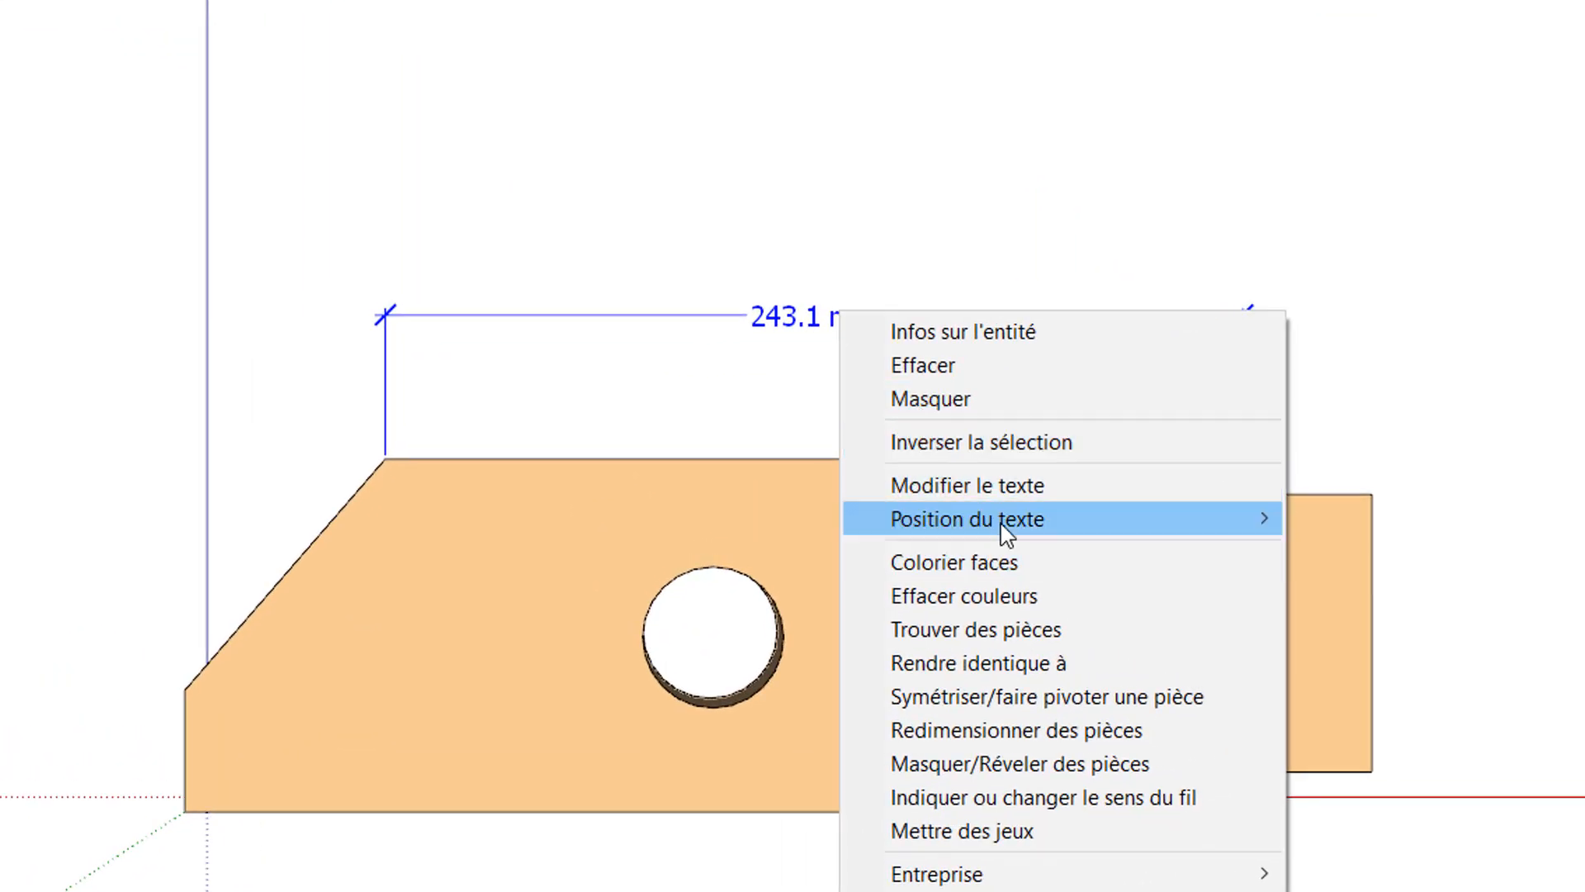
mouse_move(1008, 534)
click(1340, 521)
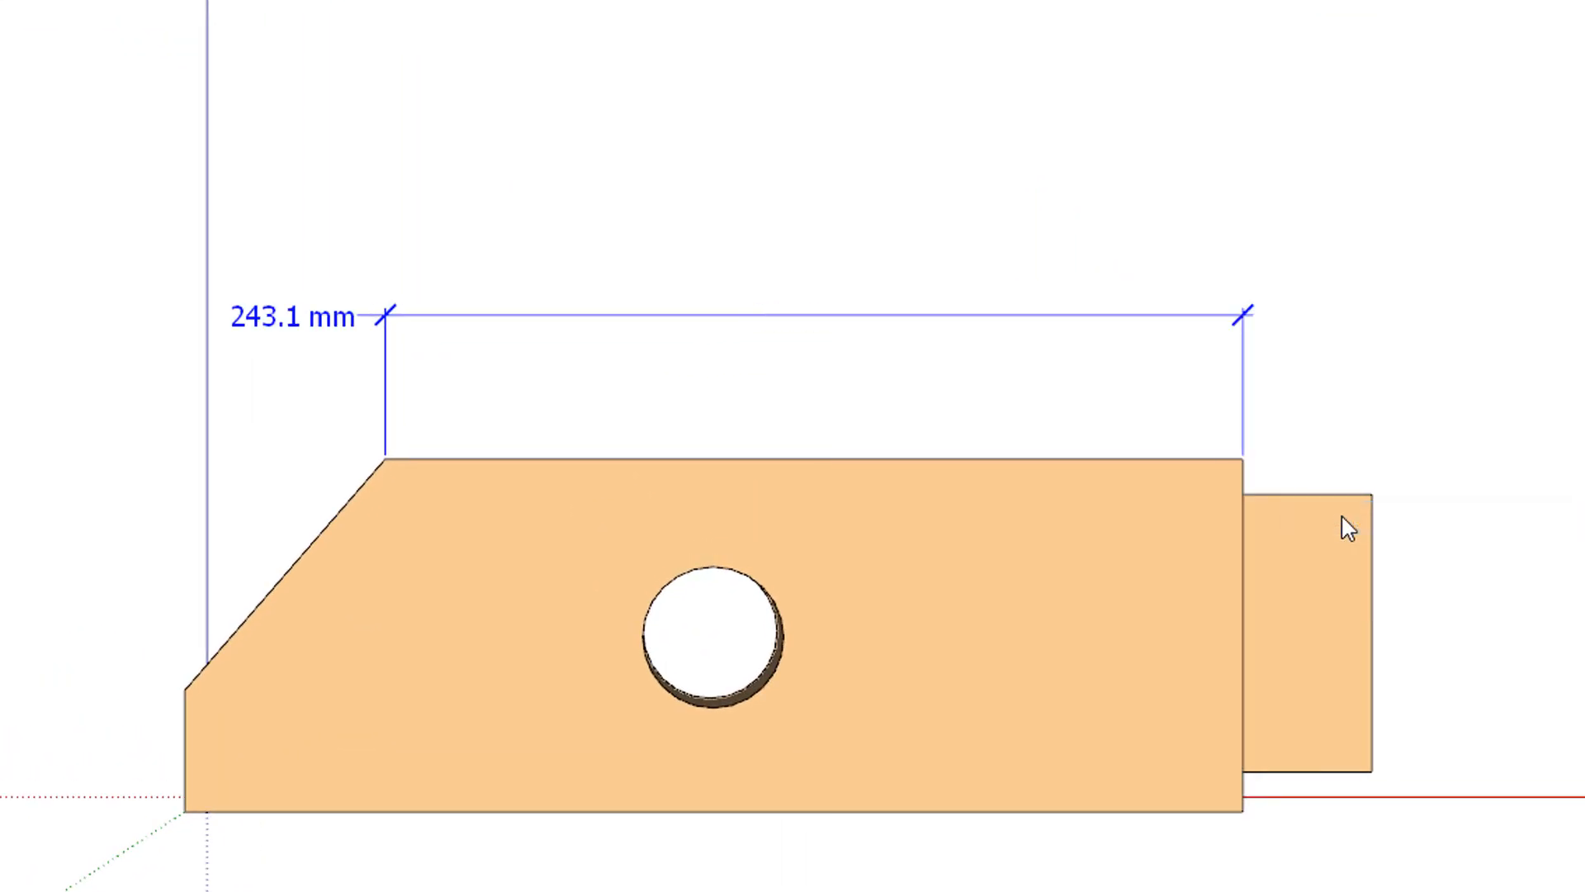
Set the text position of the upper-edge dimension to Extérieur à la fin
click(852, 312)
right_click(852, 312)
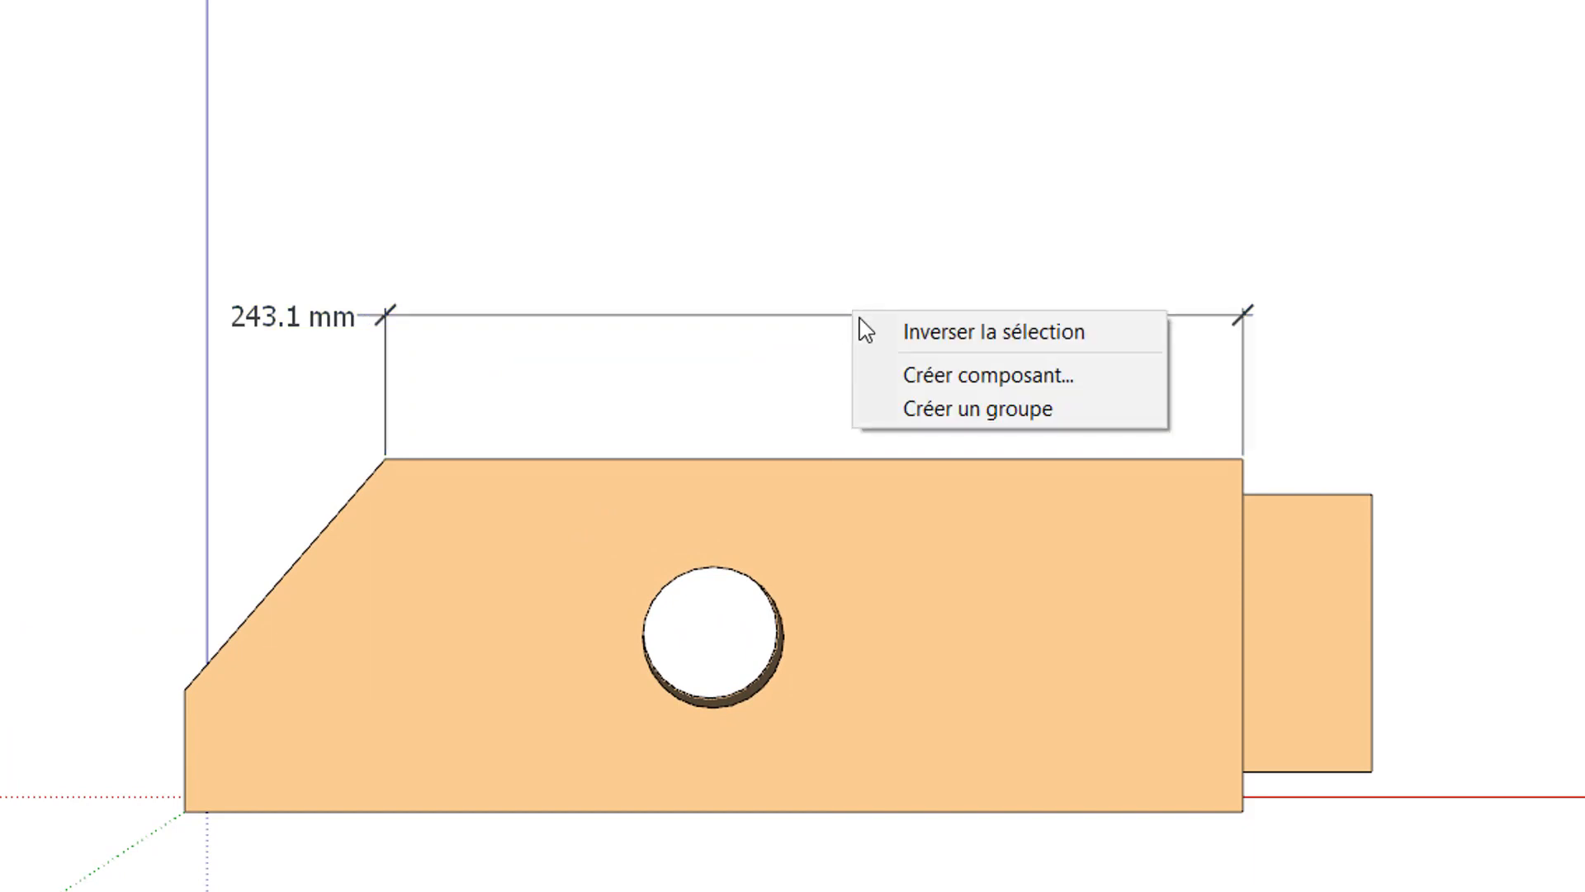
click(792, 317)
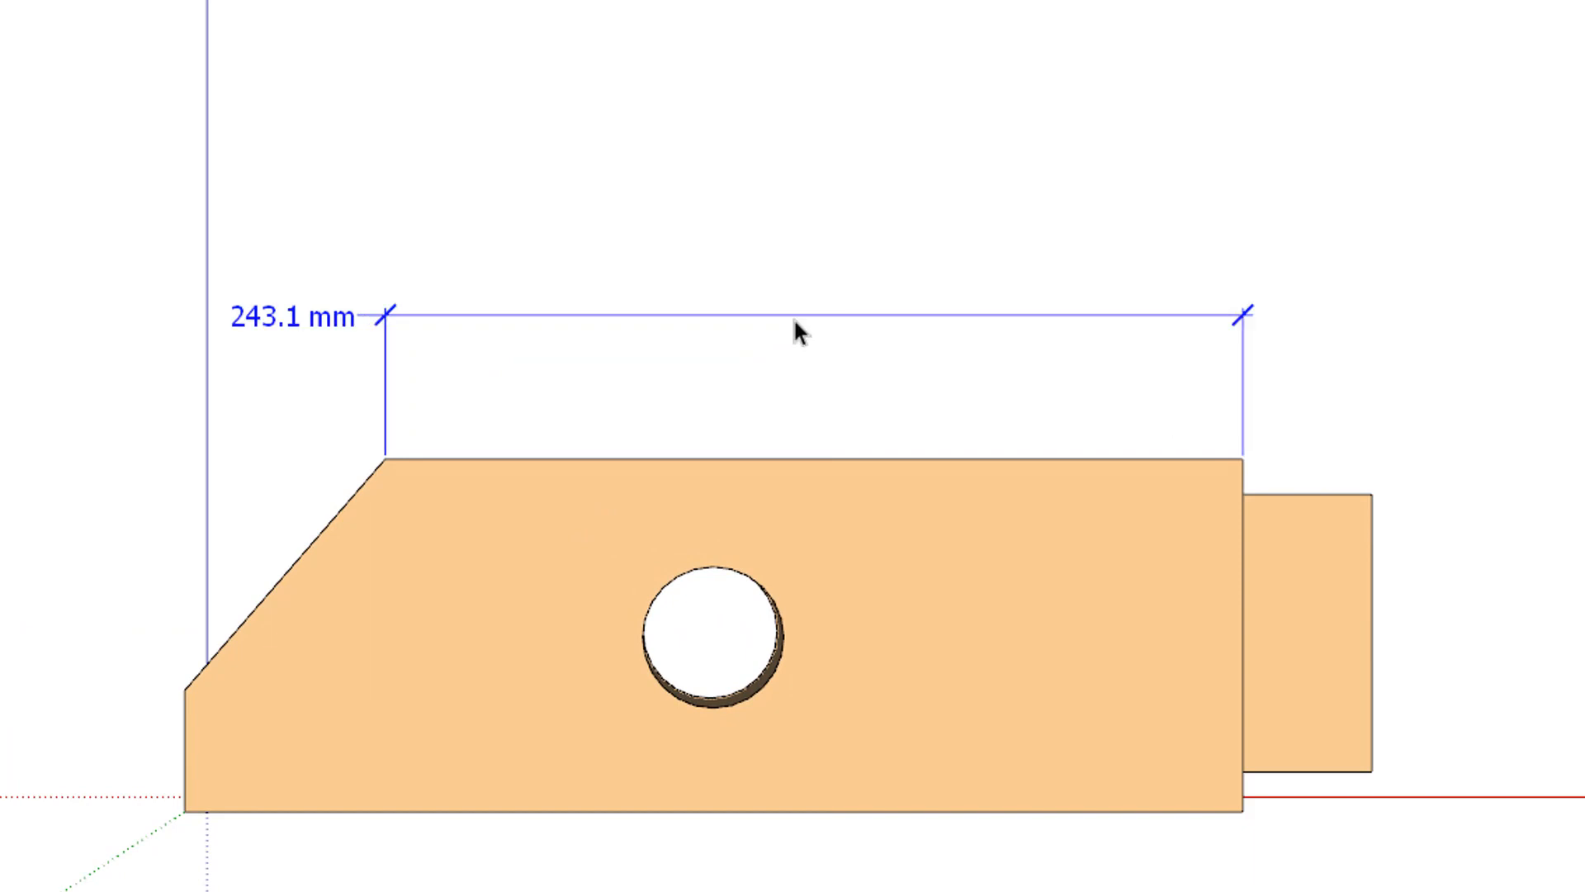
right_click(793, 317)
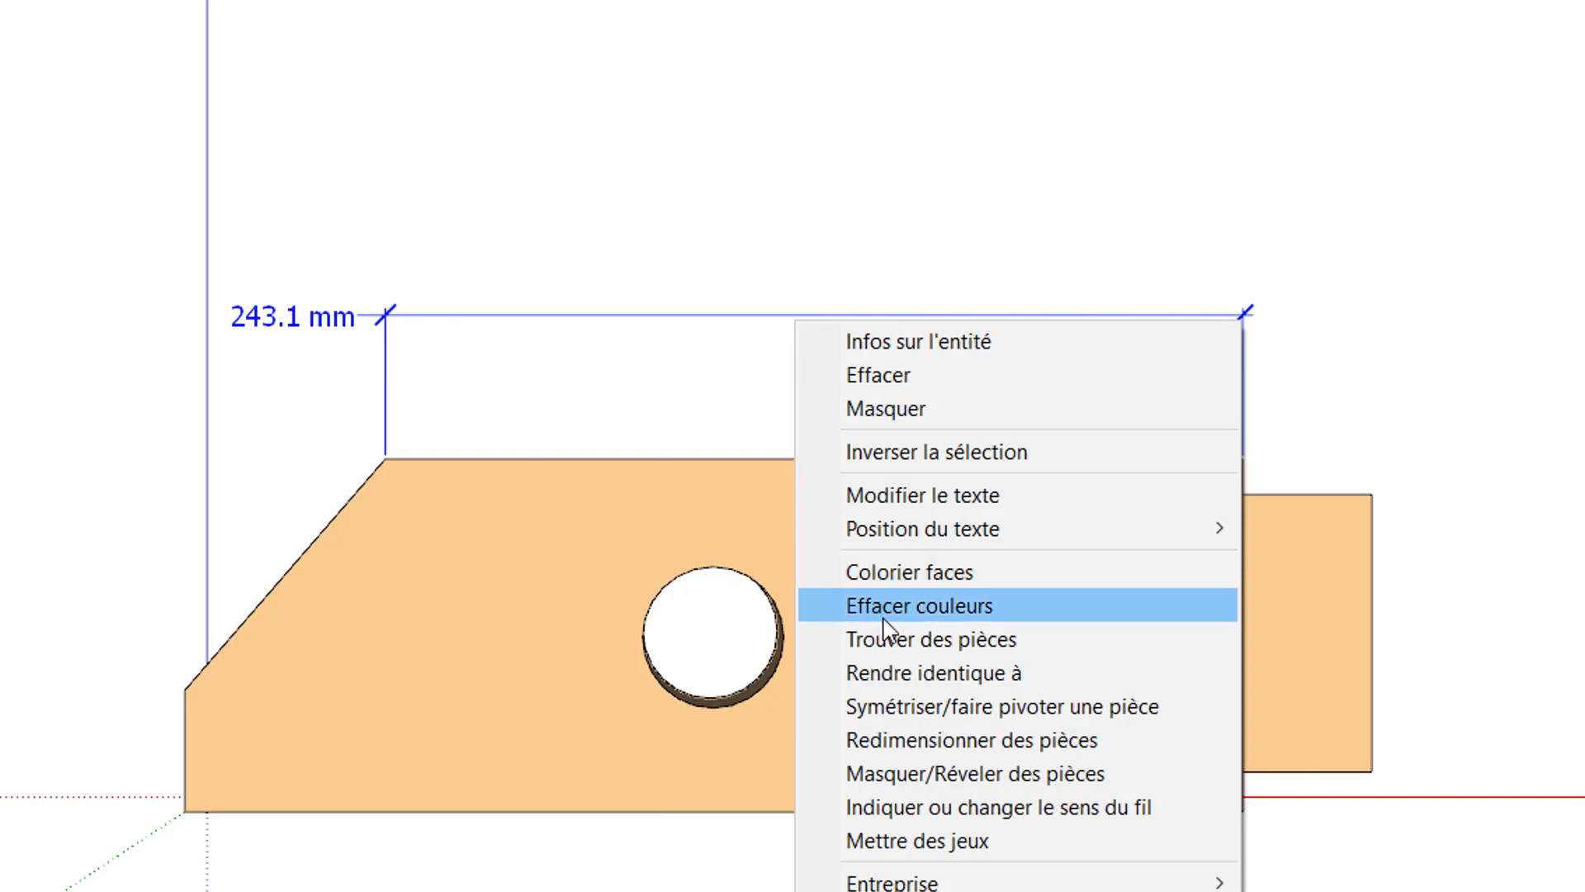
mouse_move(1103, 538)
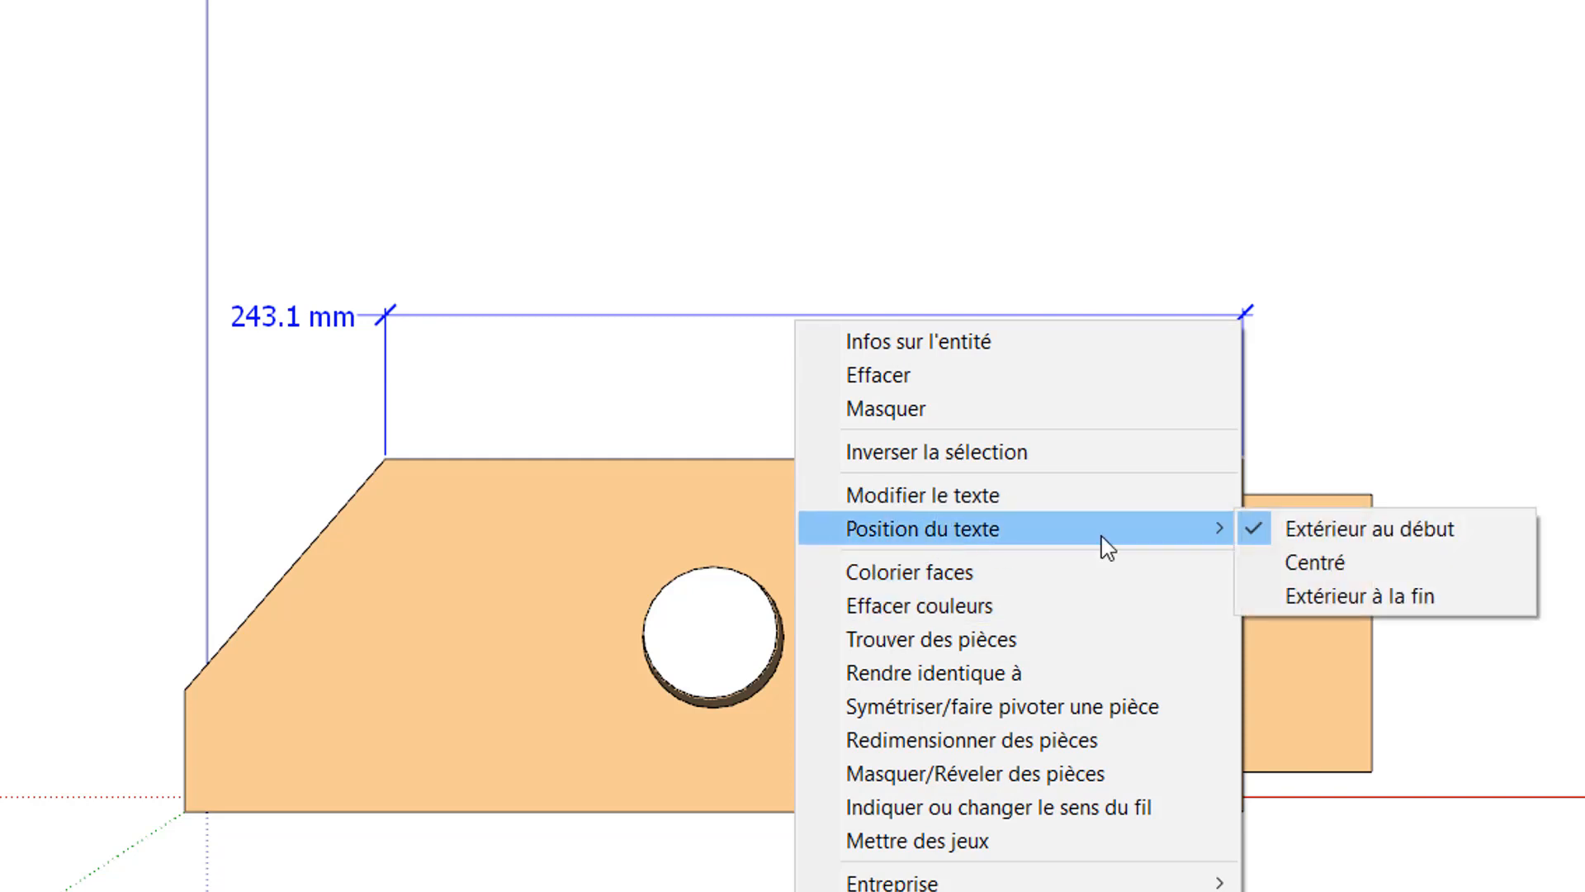
click(1334, 588)
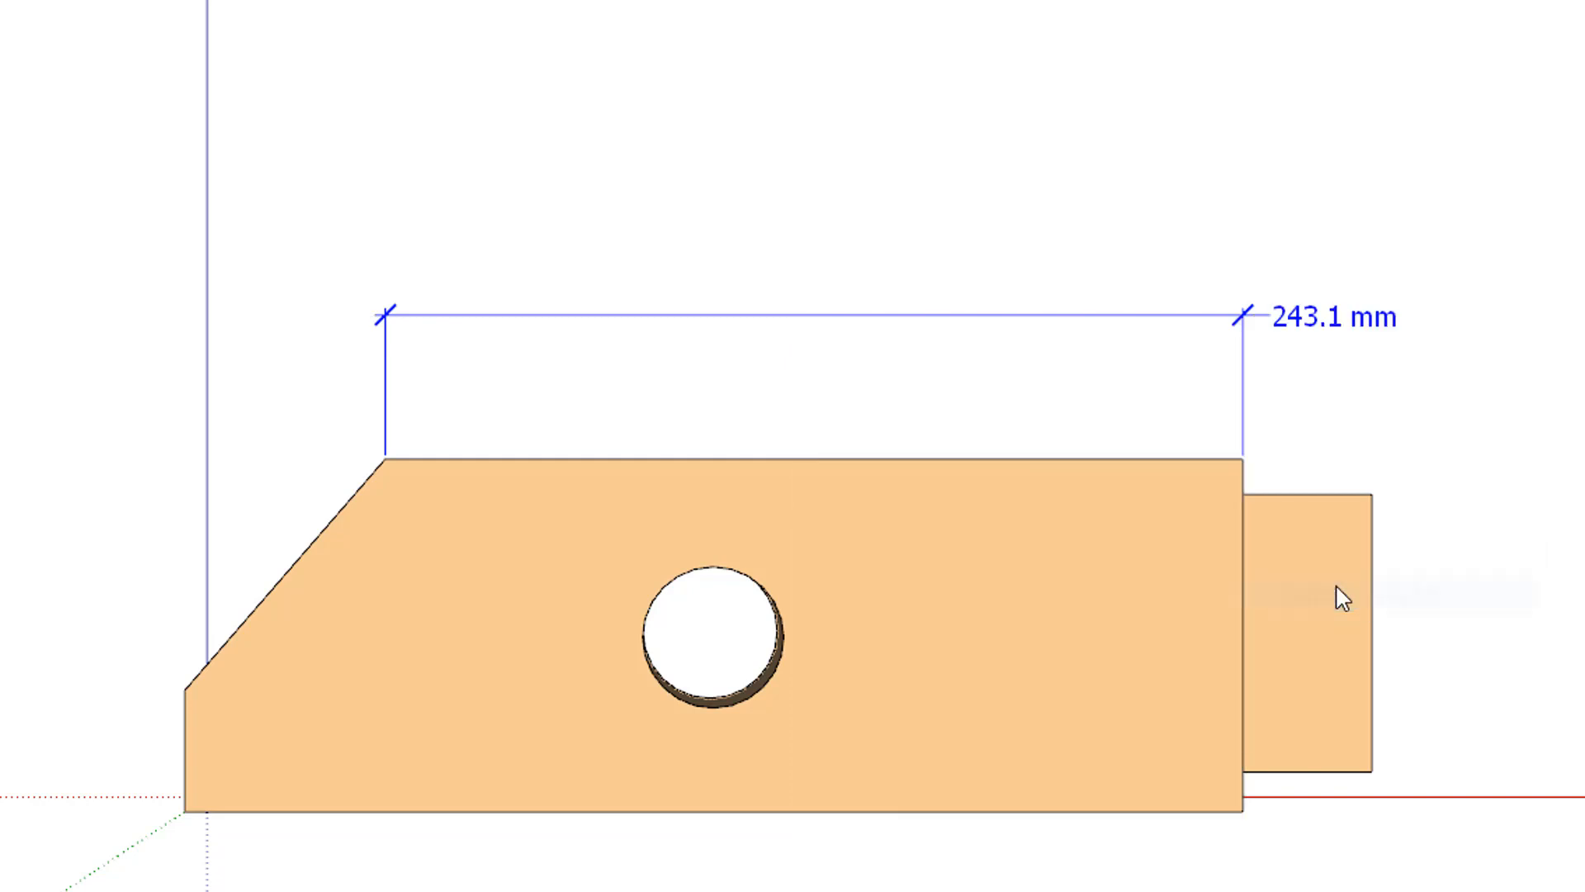
Open the dimension's value text for editing and leave the text editor
double_click(1326, 320)
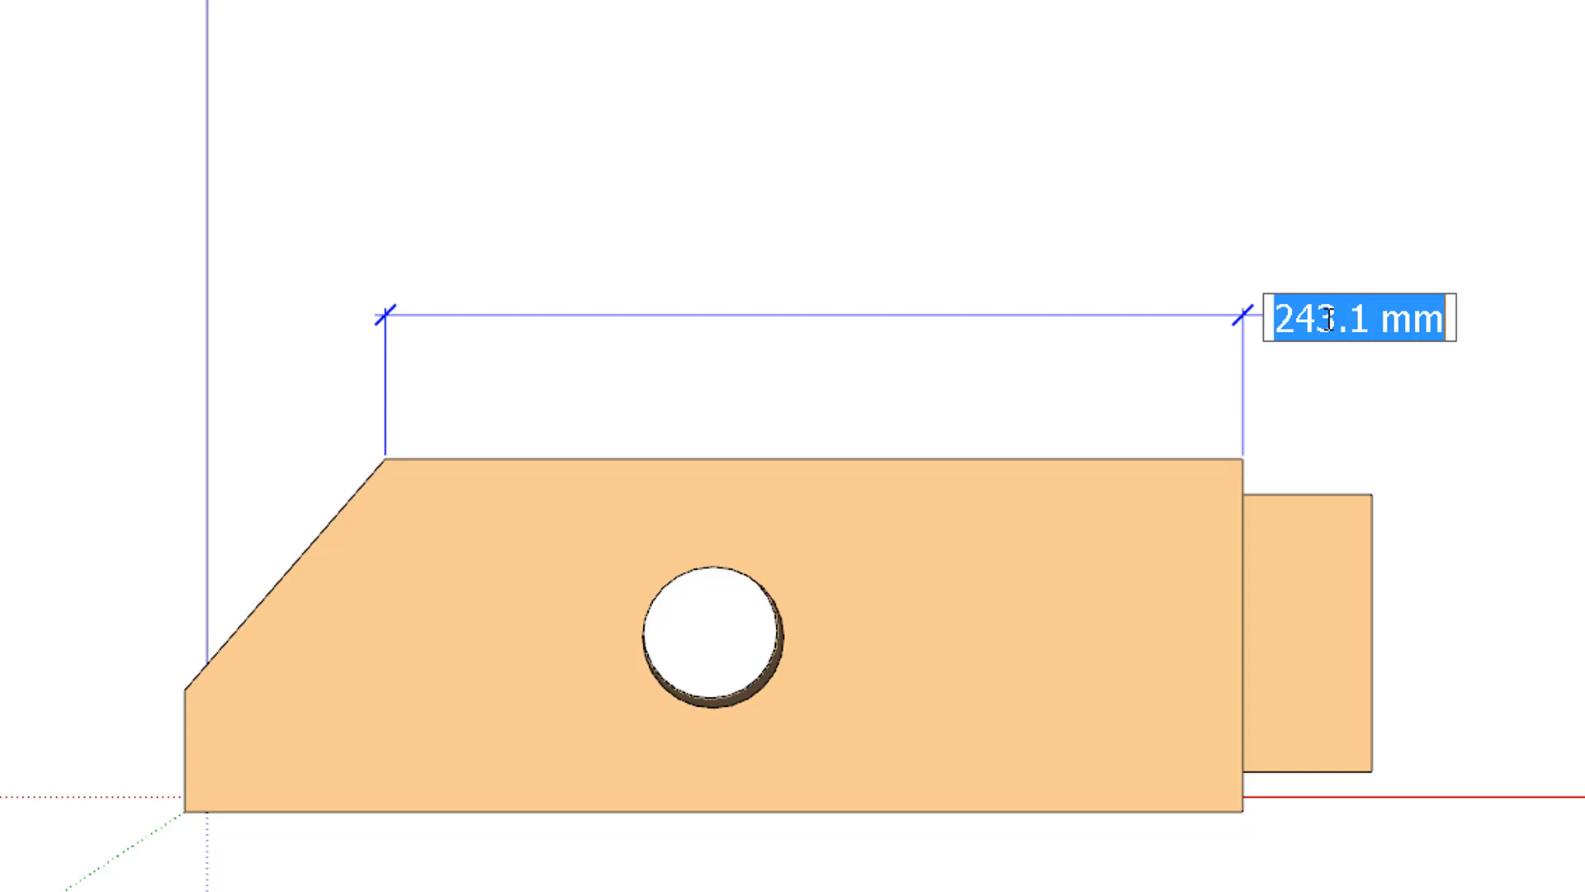
click(1310, 184)
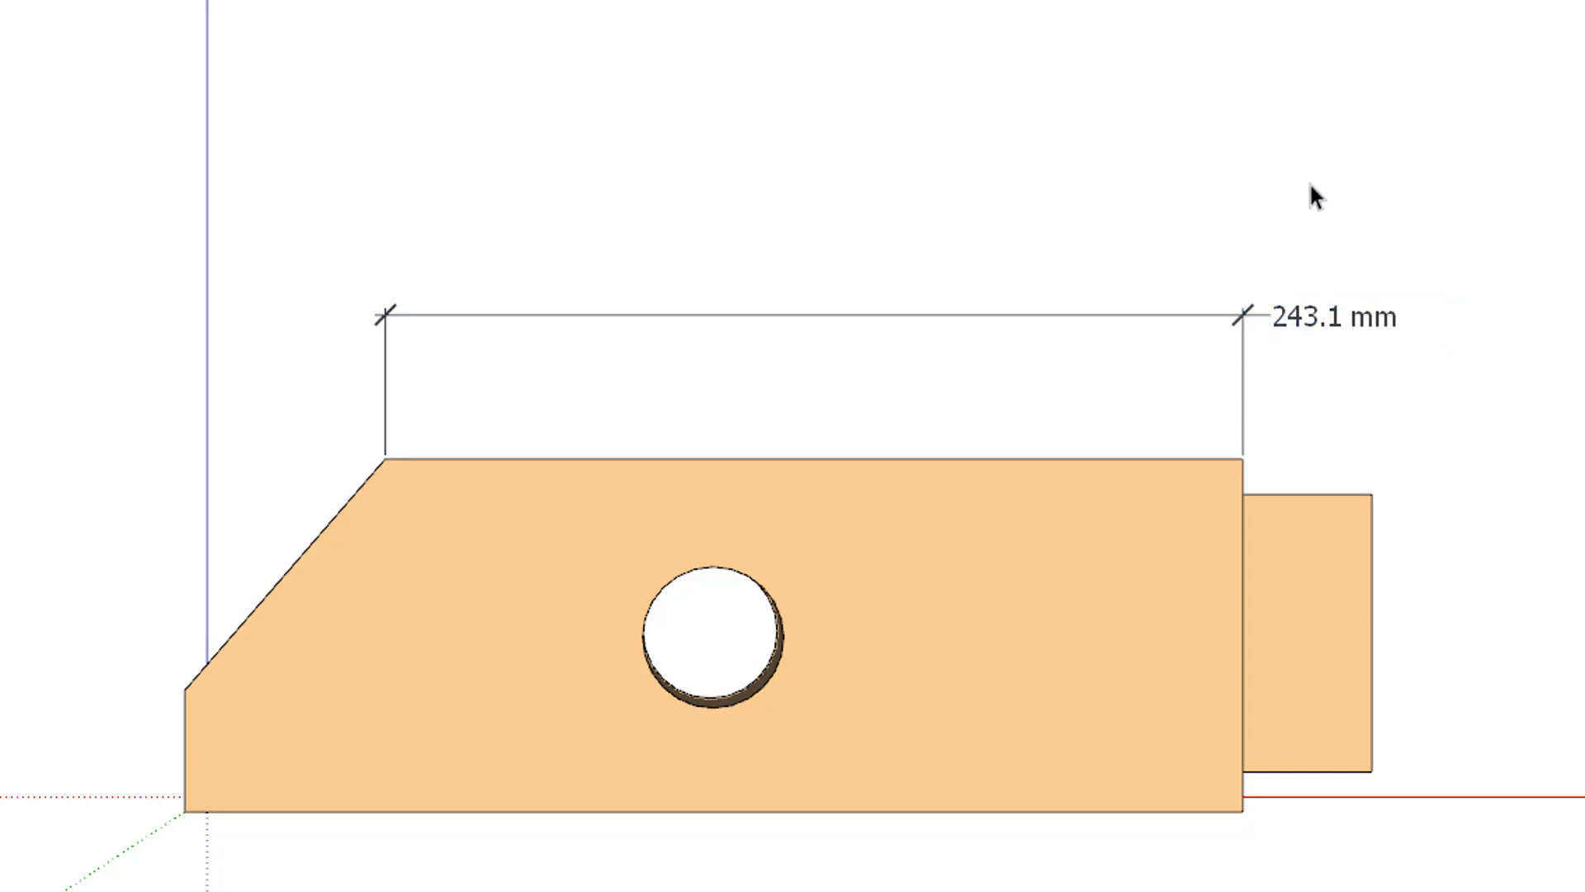
Centre the text of the upper-edge dimension on its dimension line
click(1131, 315)
right_click(1131, 314)
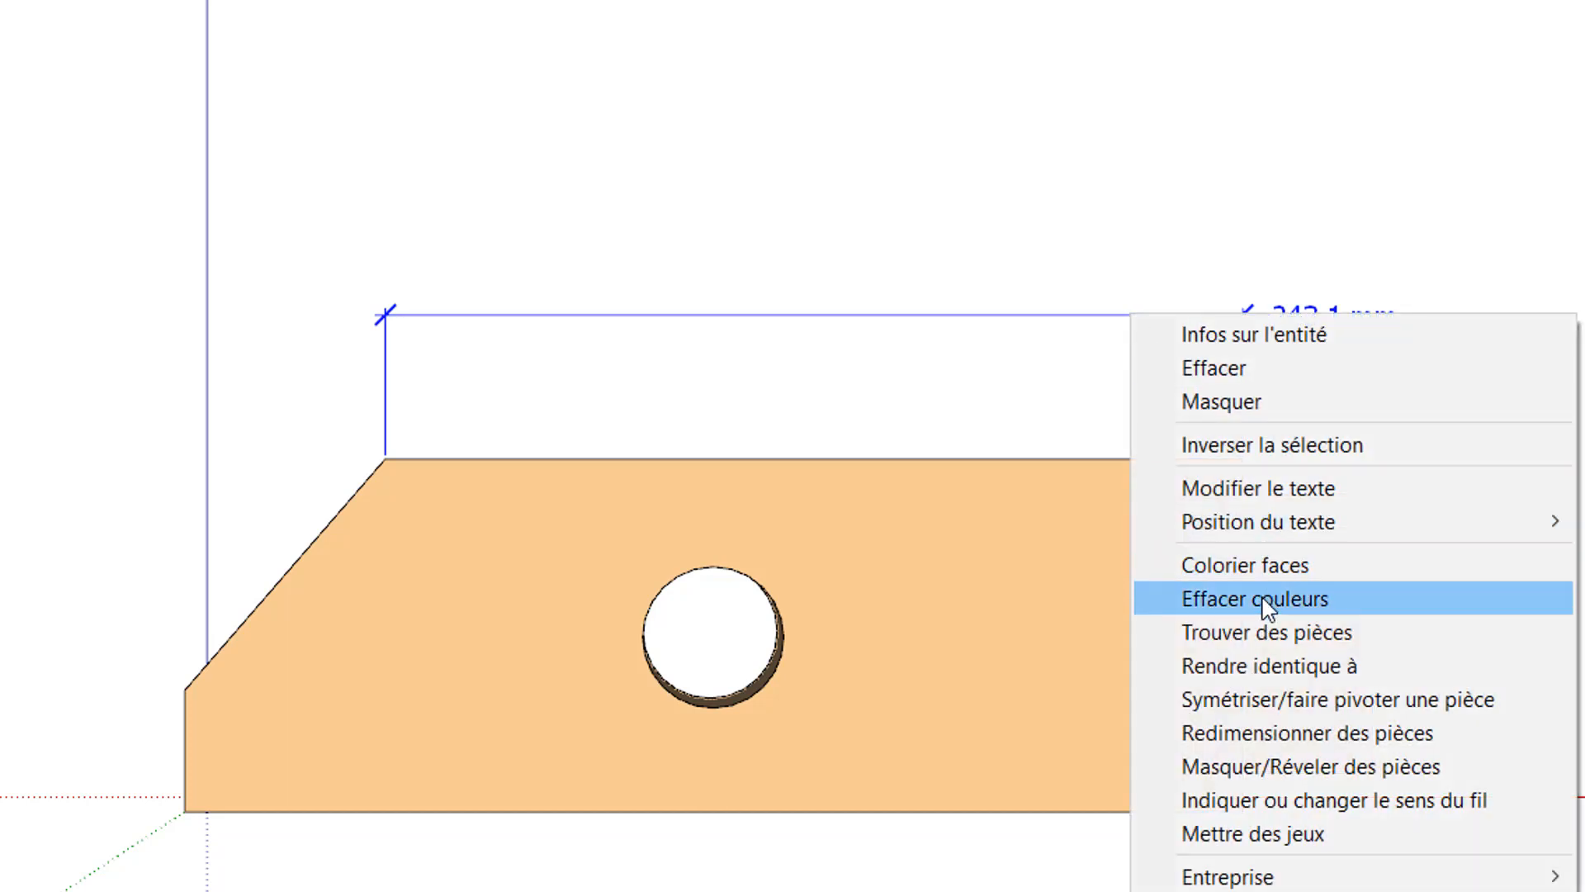
mouse_move(1314, 519)
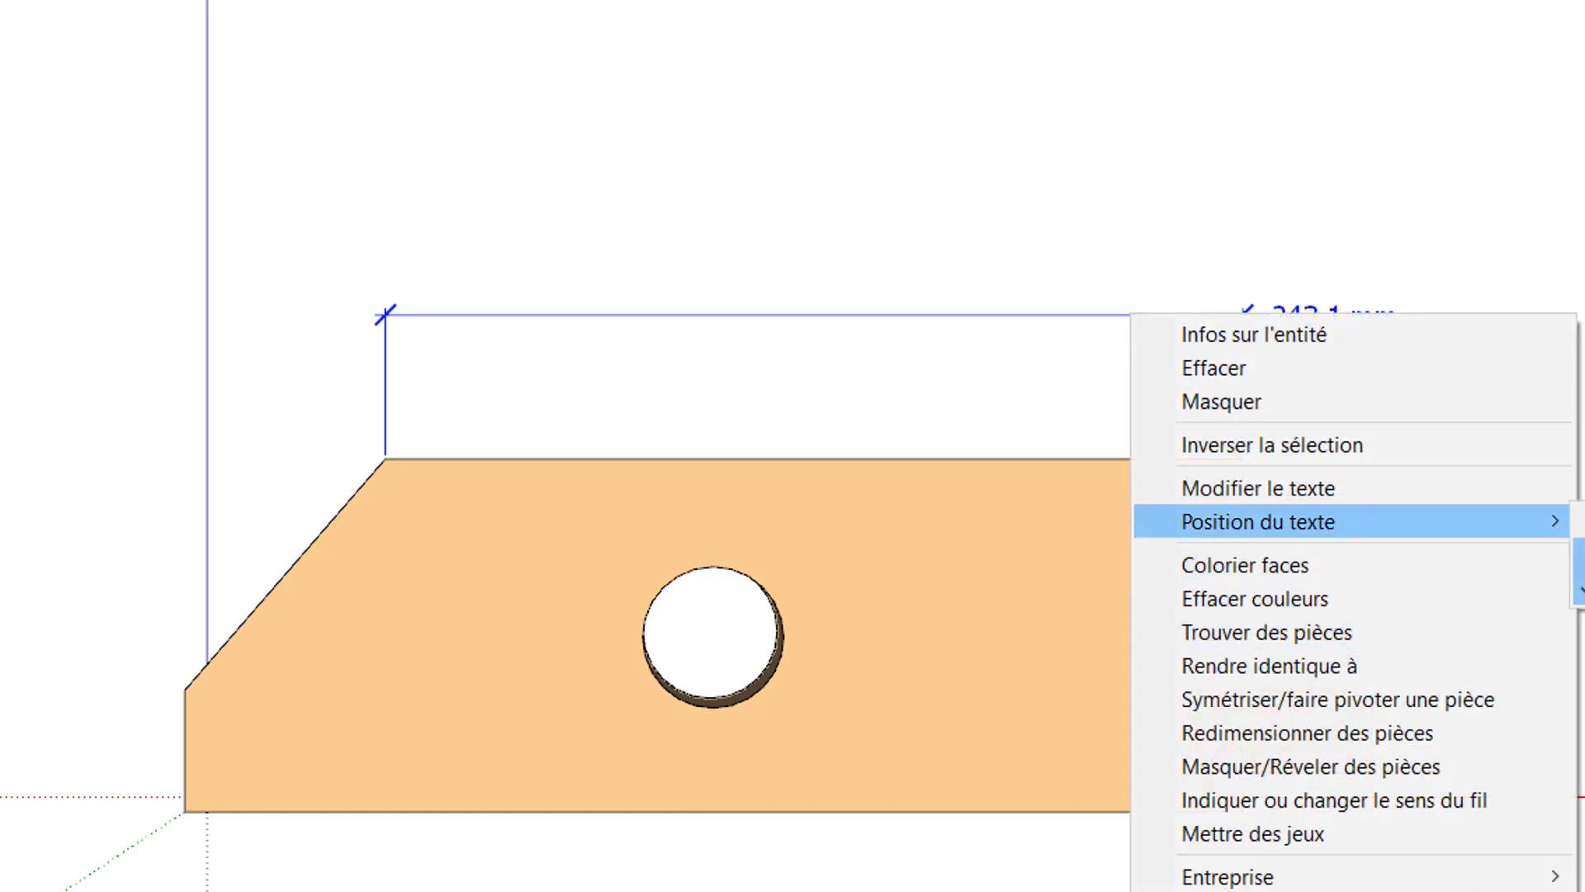
click(1582, 556)
Dimension the vertical height of the sloped cut, placing the dimension line outside the part on the sloped side
key(d)
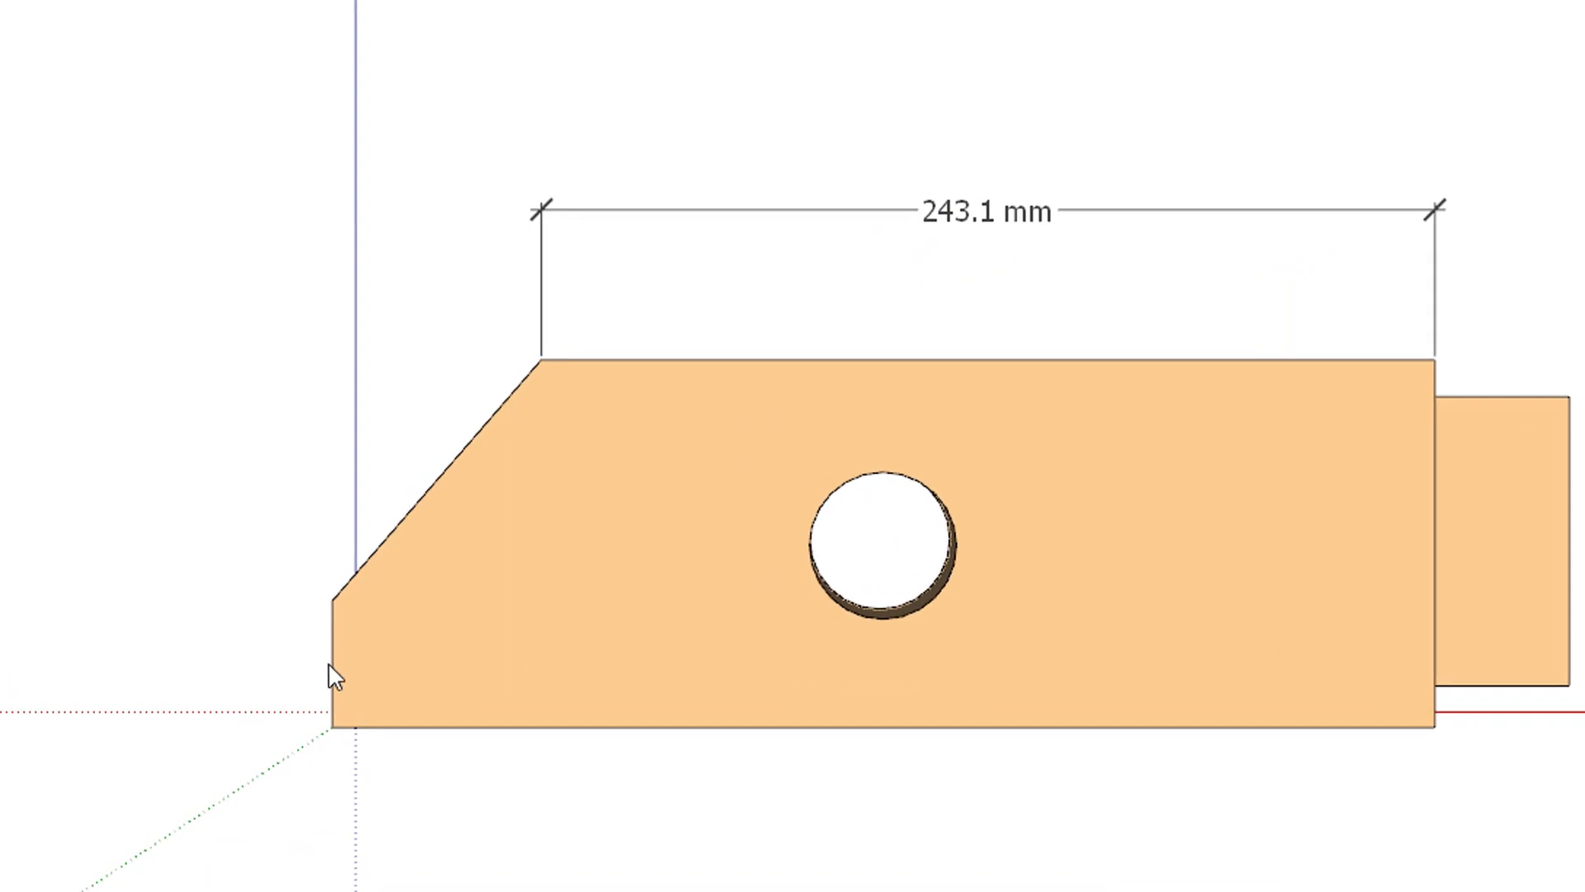
click(345, 598)
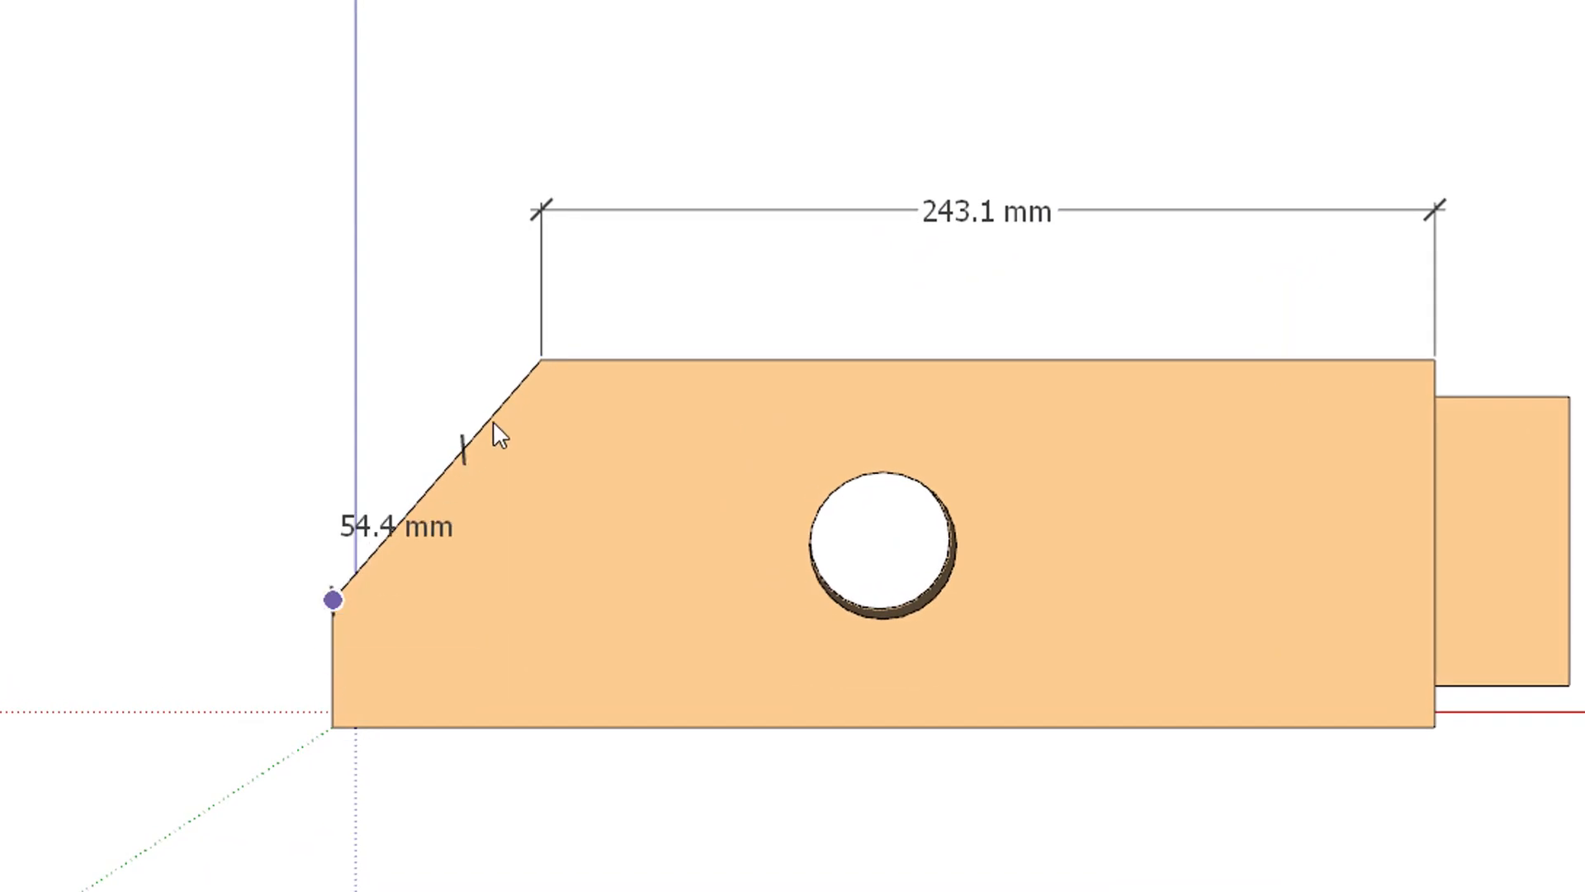
click(538, 361)
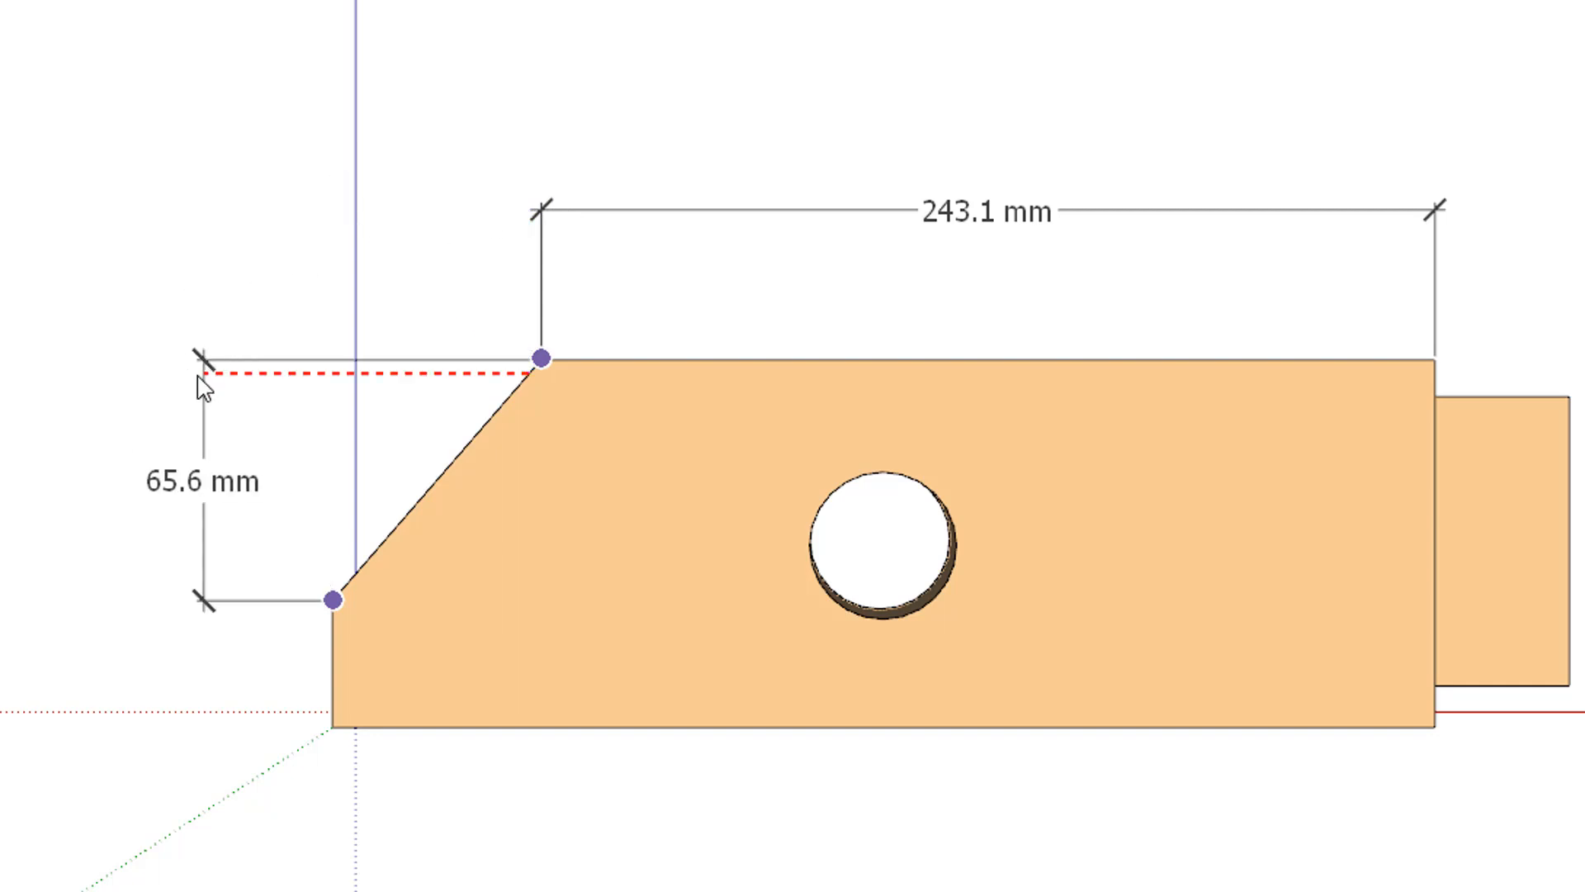
click(148, 405)
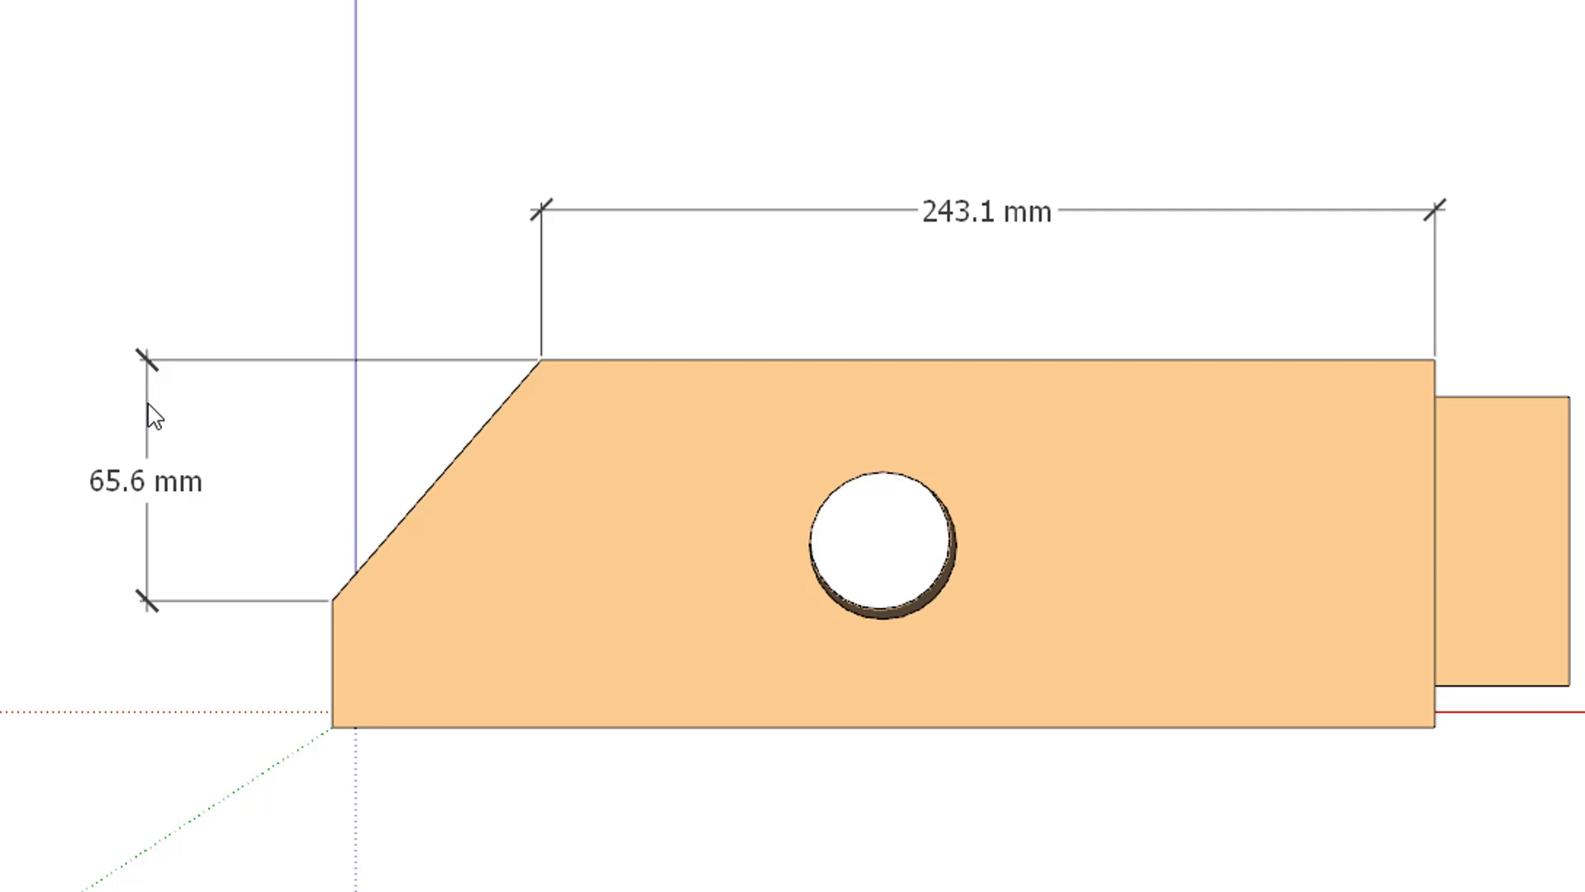
Open the wooden part's component for editing
click(446, 609)
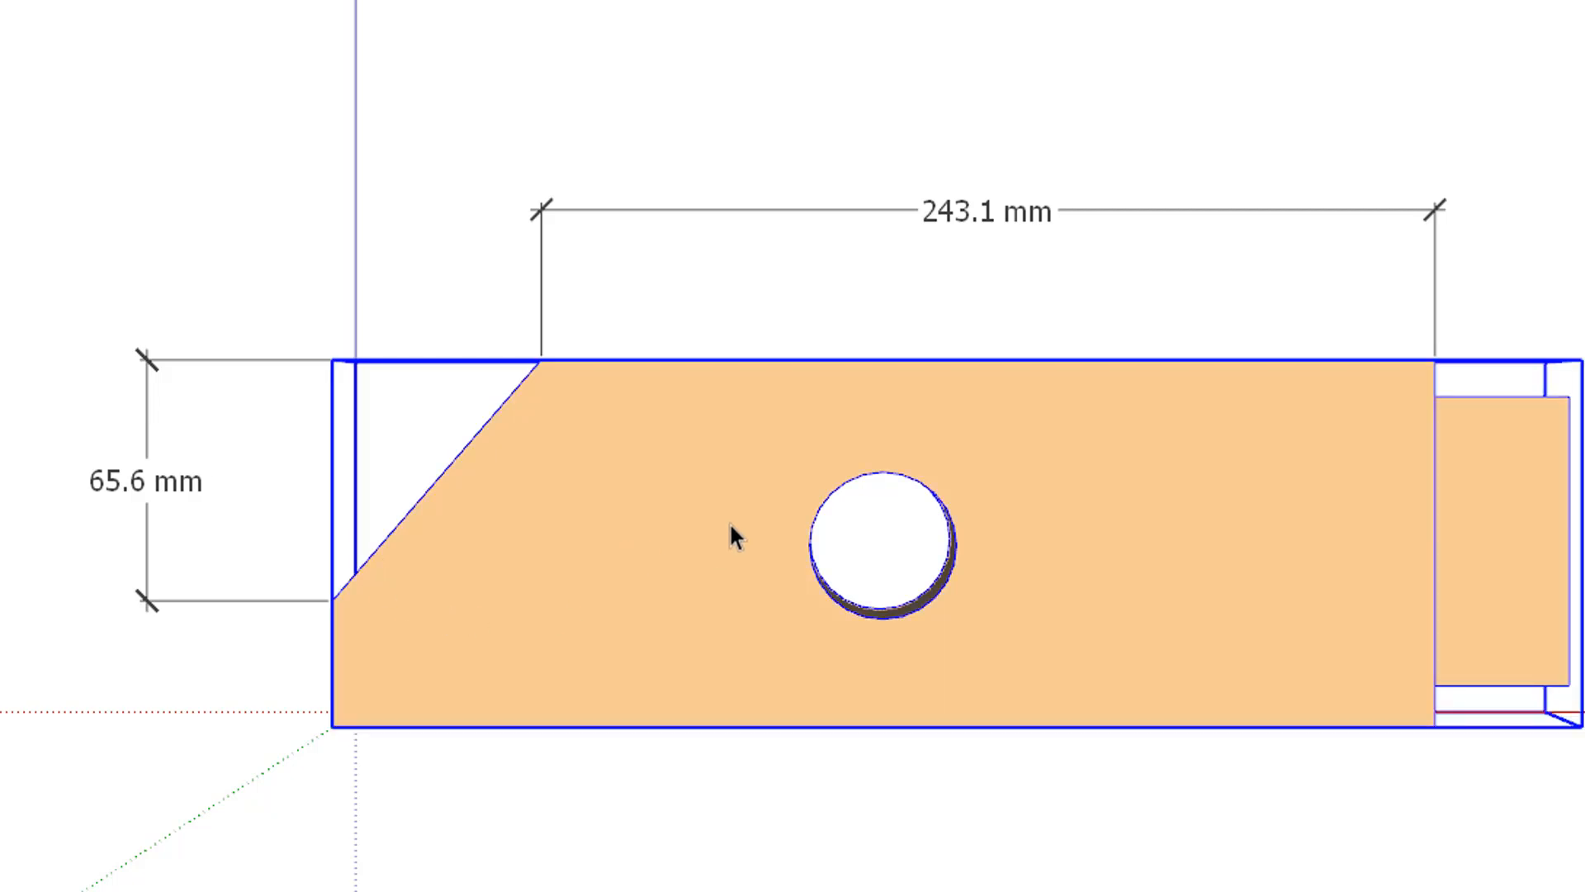
click(308, 1)
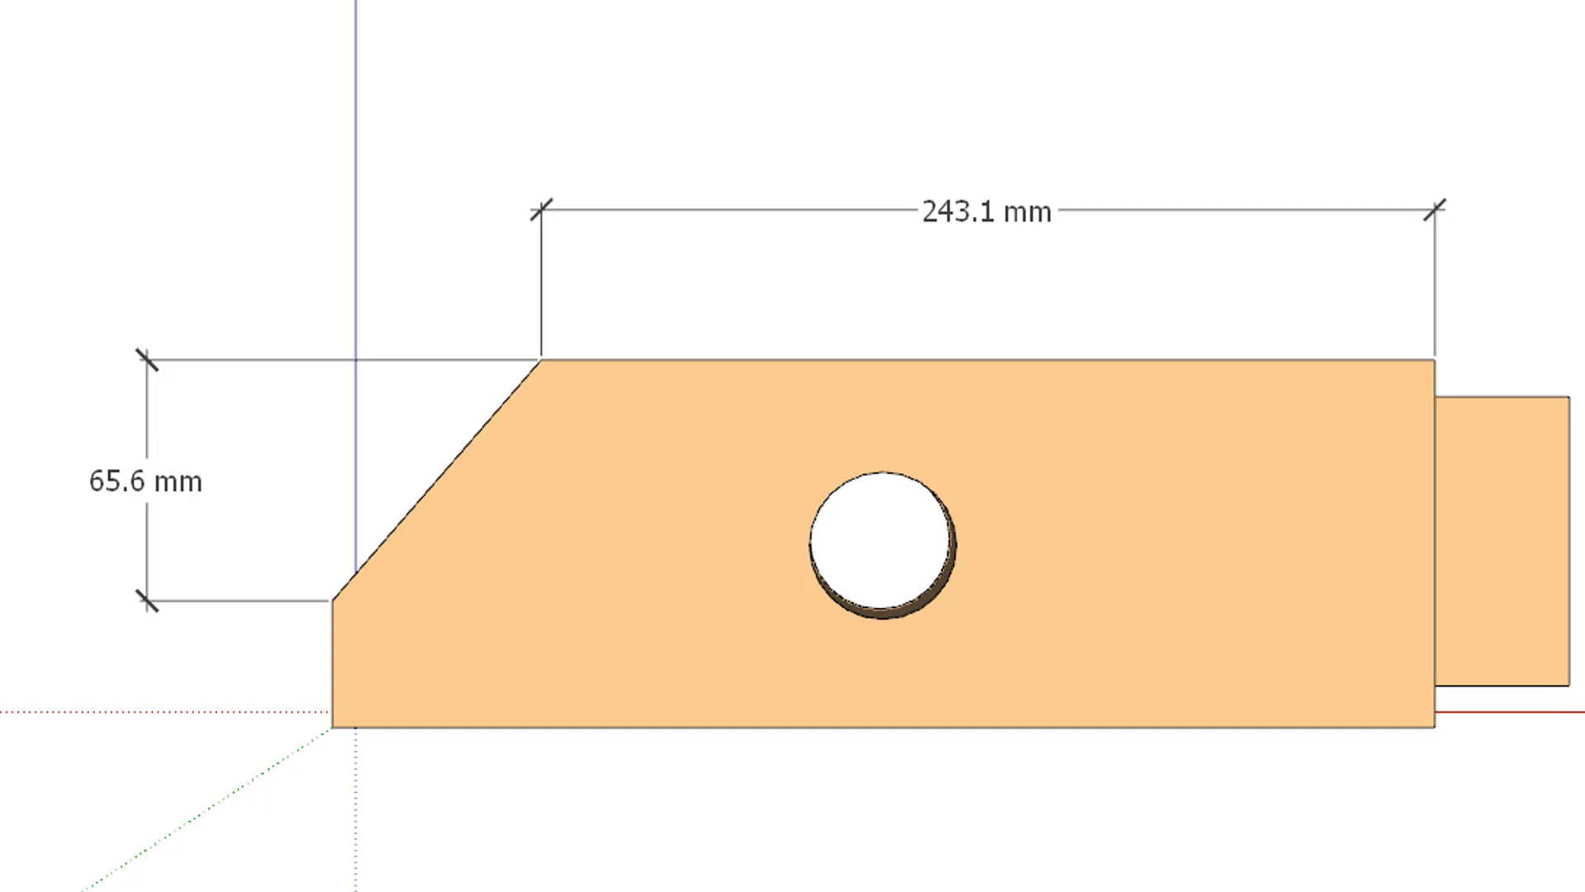
double_click(519, 597)
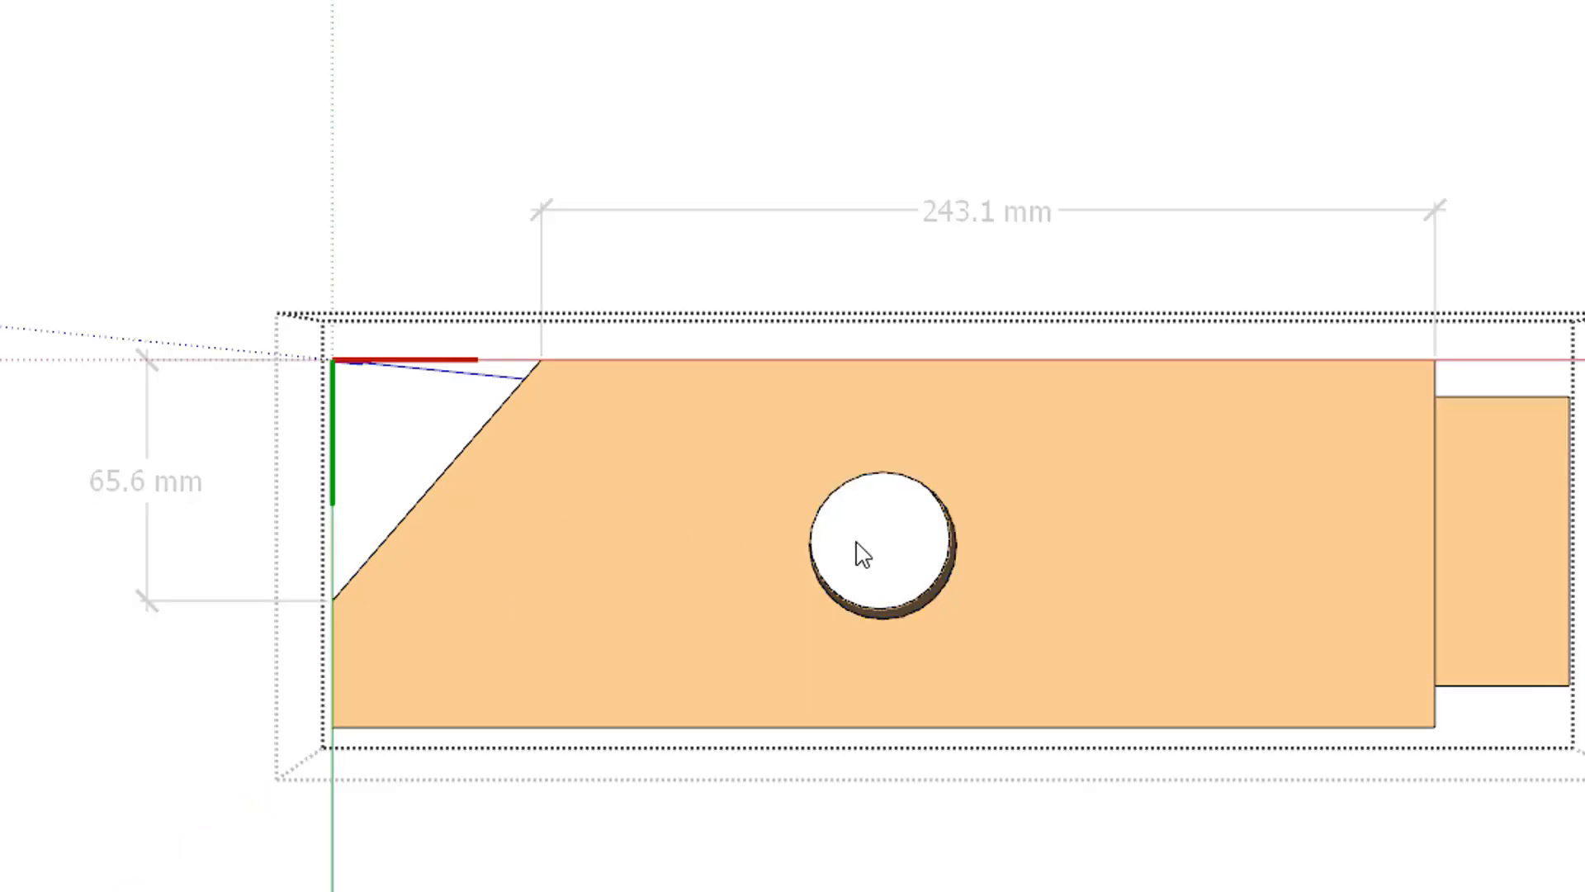
Add a diameter dimension to the round hole, with its text just above and beside the hole
click(819, 523)
click(819, 517)
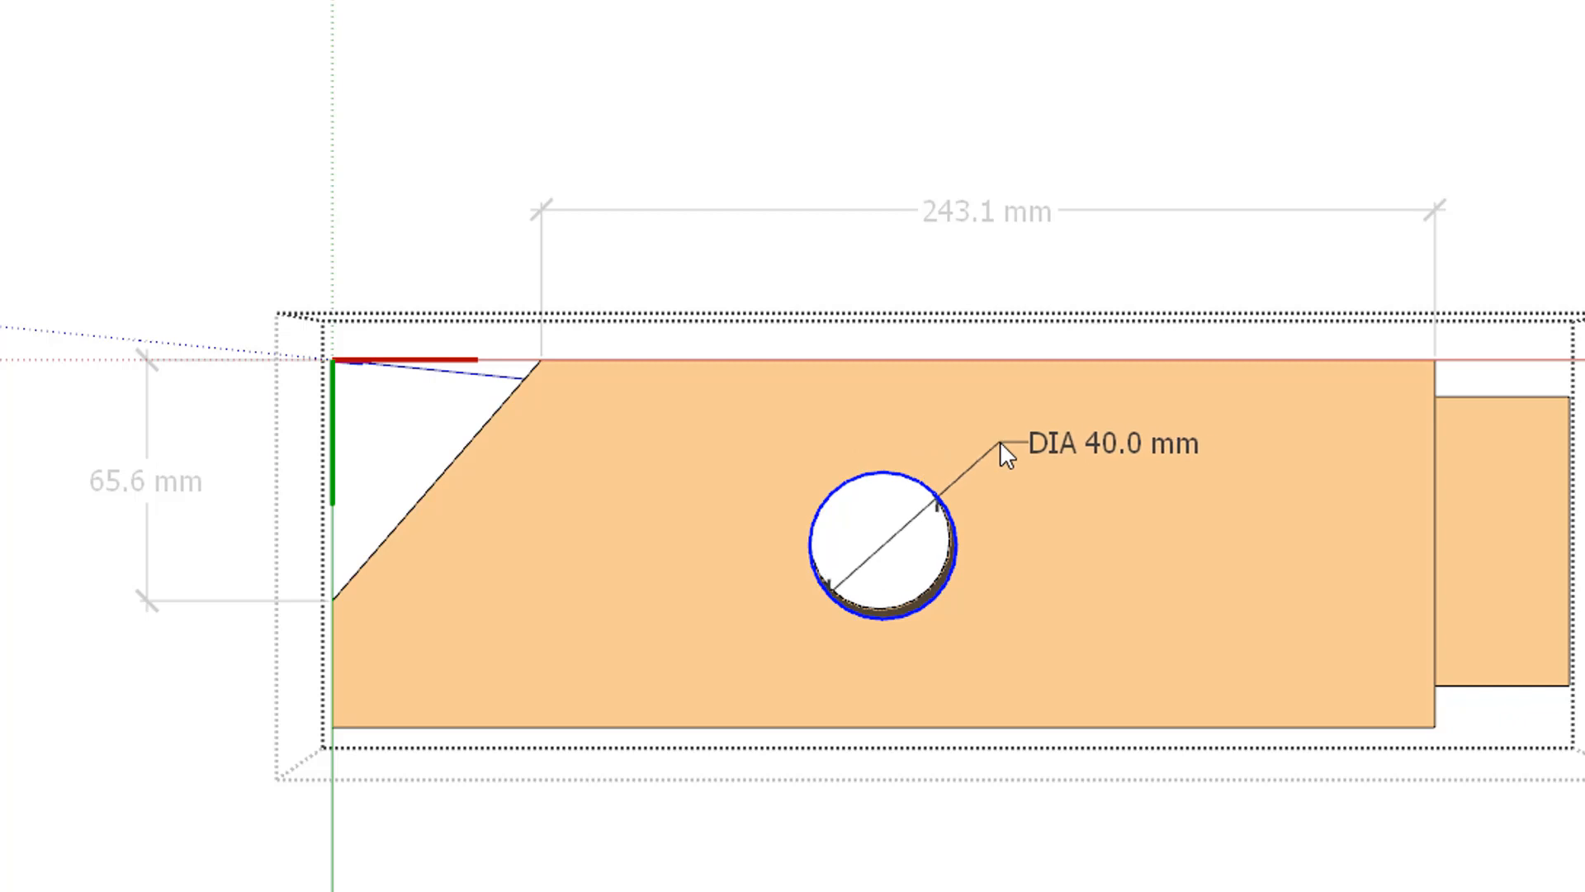
click(999, 441)
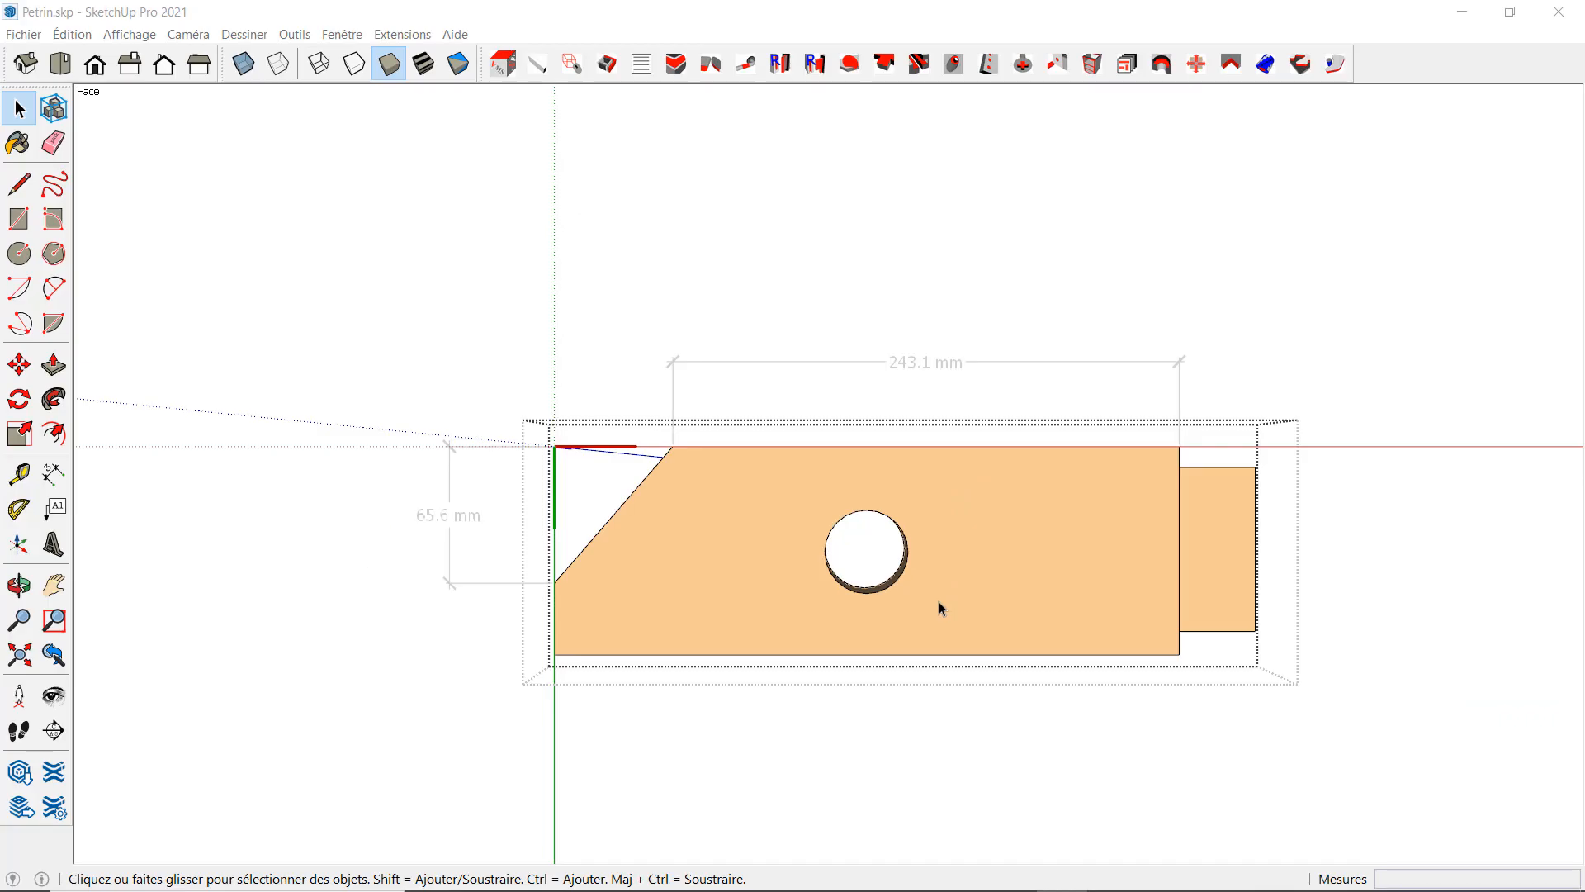
Dimension the tenon's end edge and the part's long lower edge inside the component, placing both dimensions outside the part
click(53, 473)
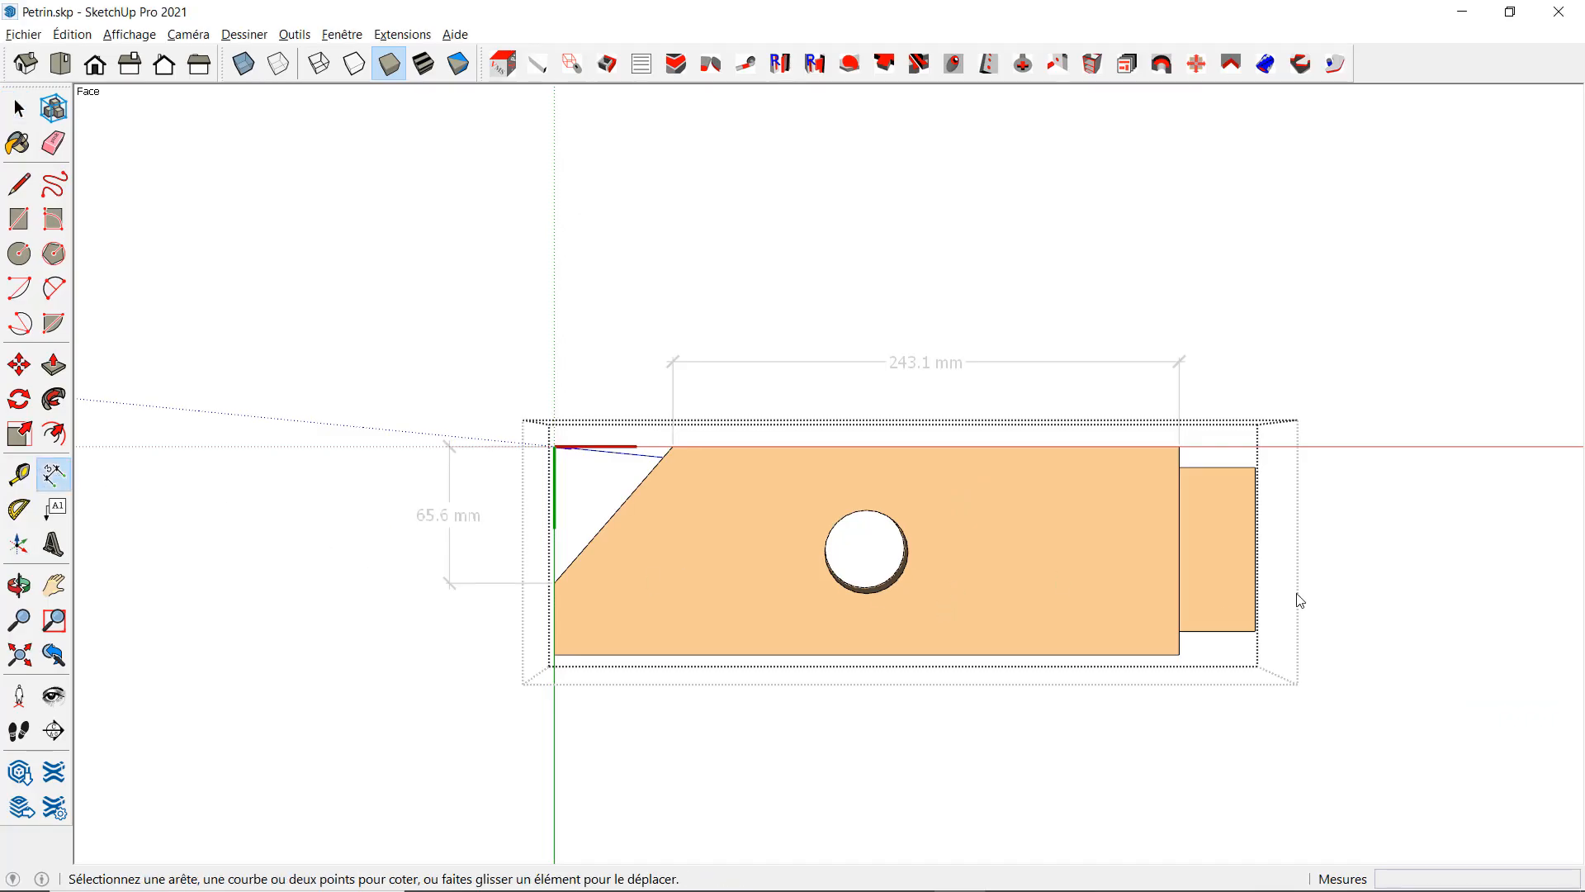
click(1255, 524)
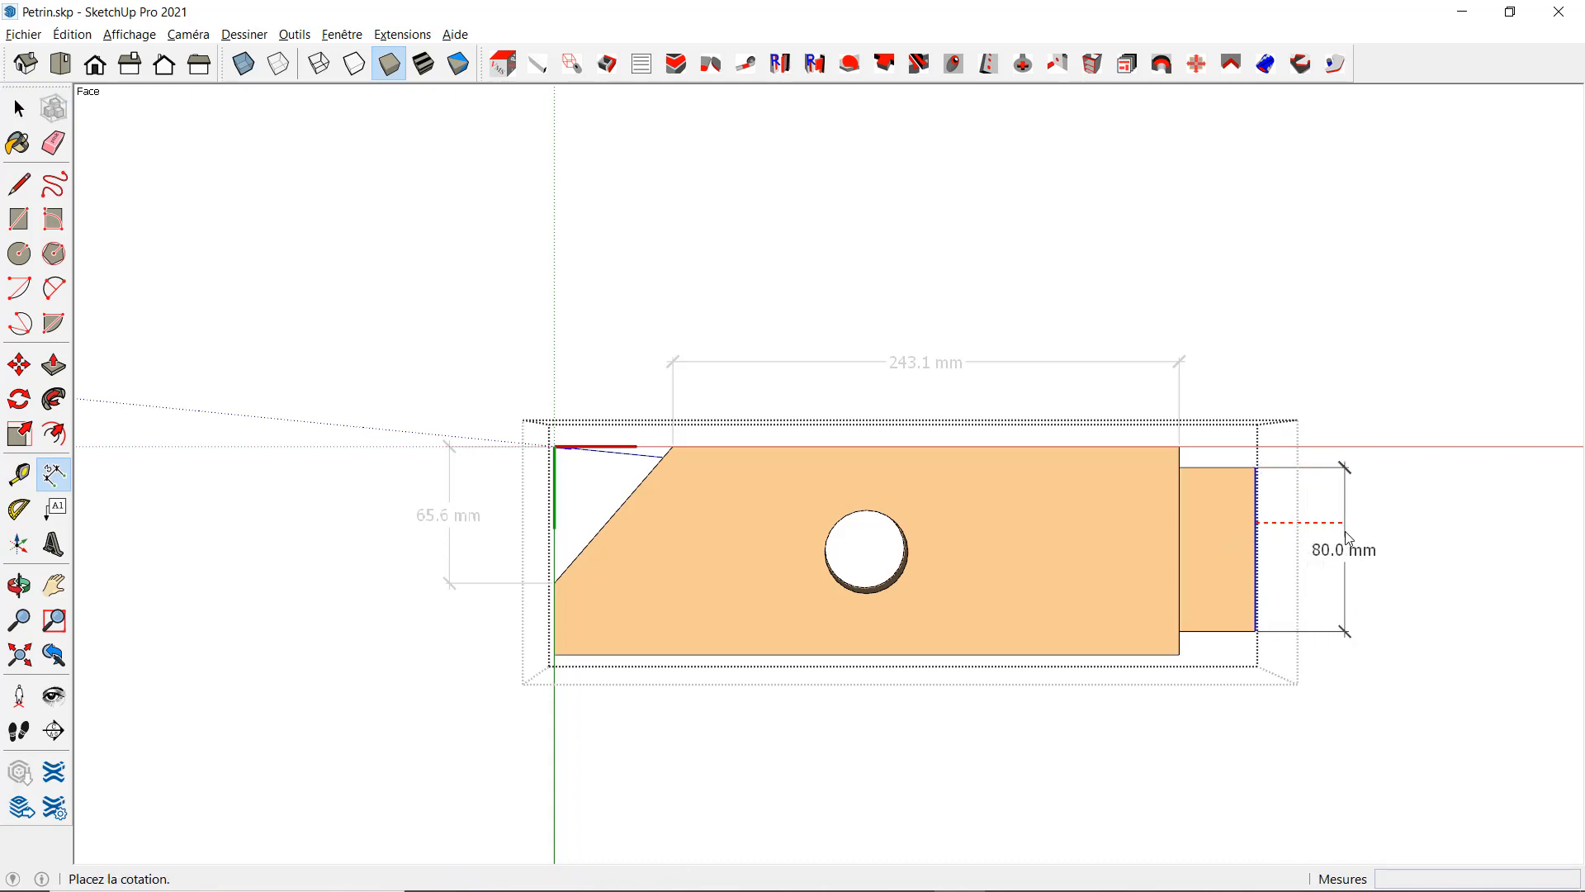
click(1348, 538)
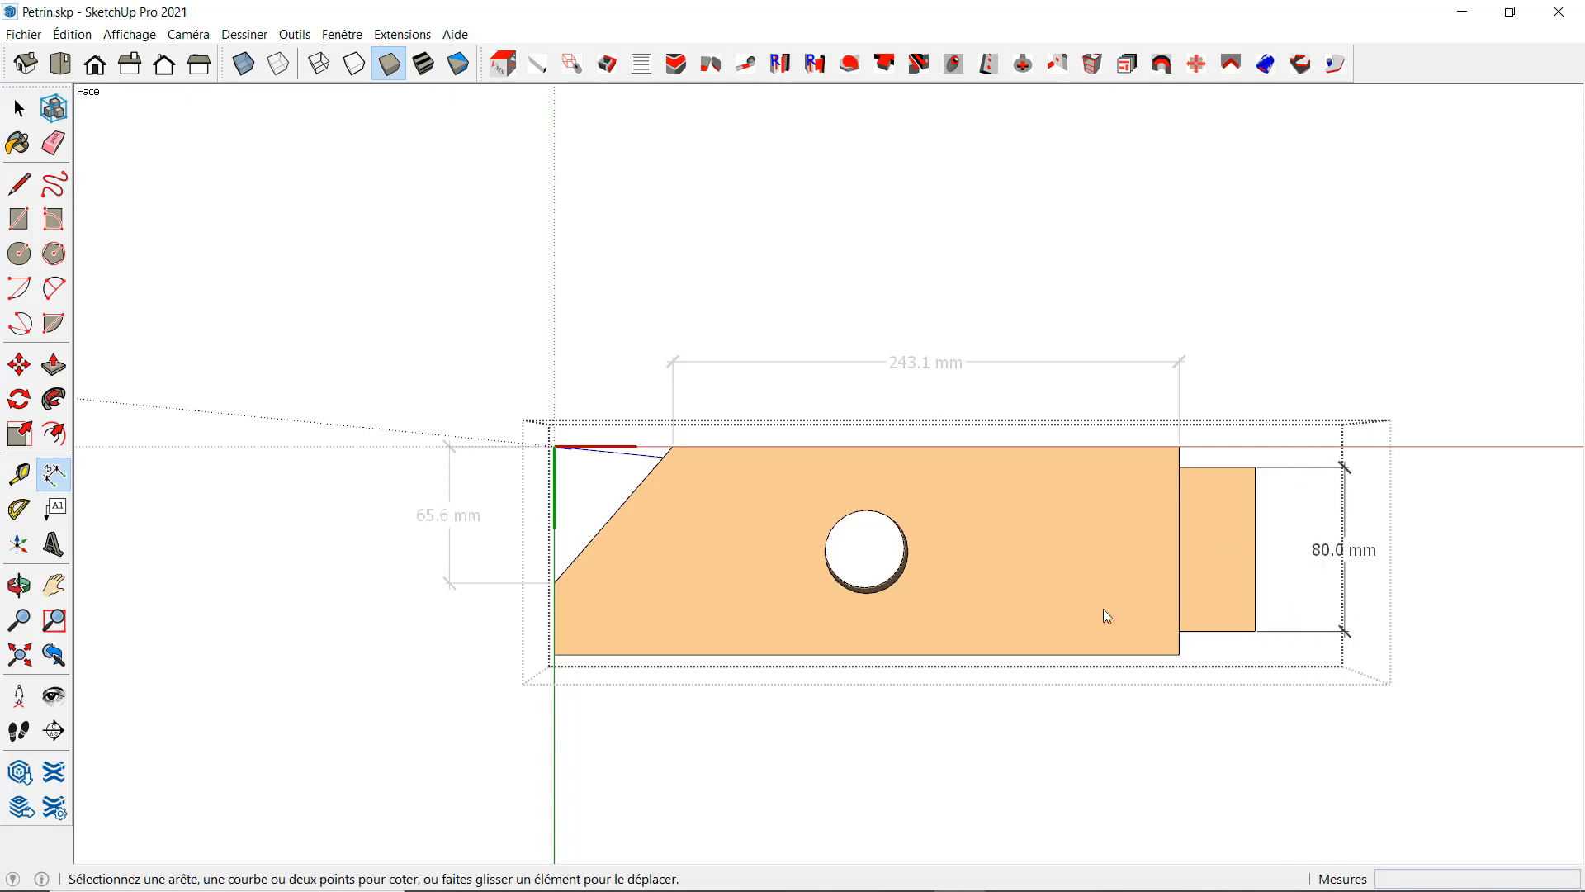
click(1026, 656)
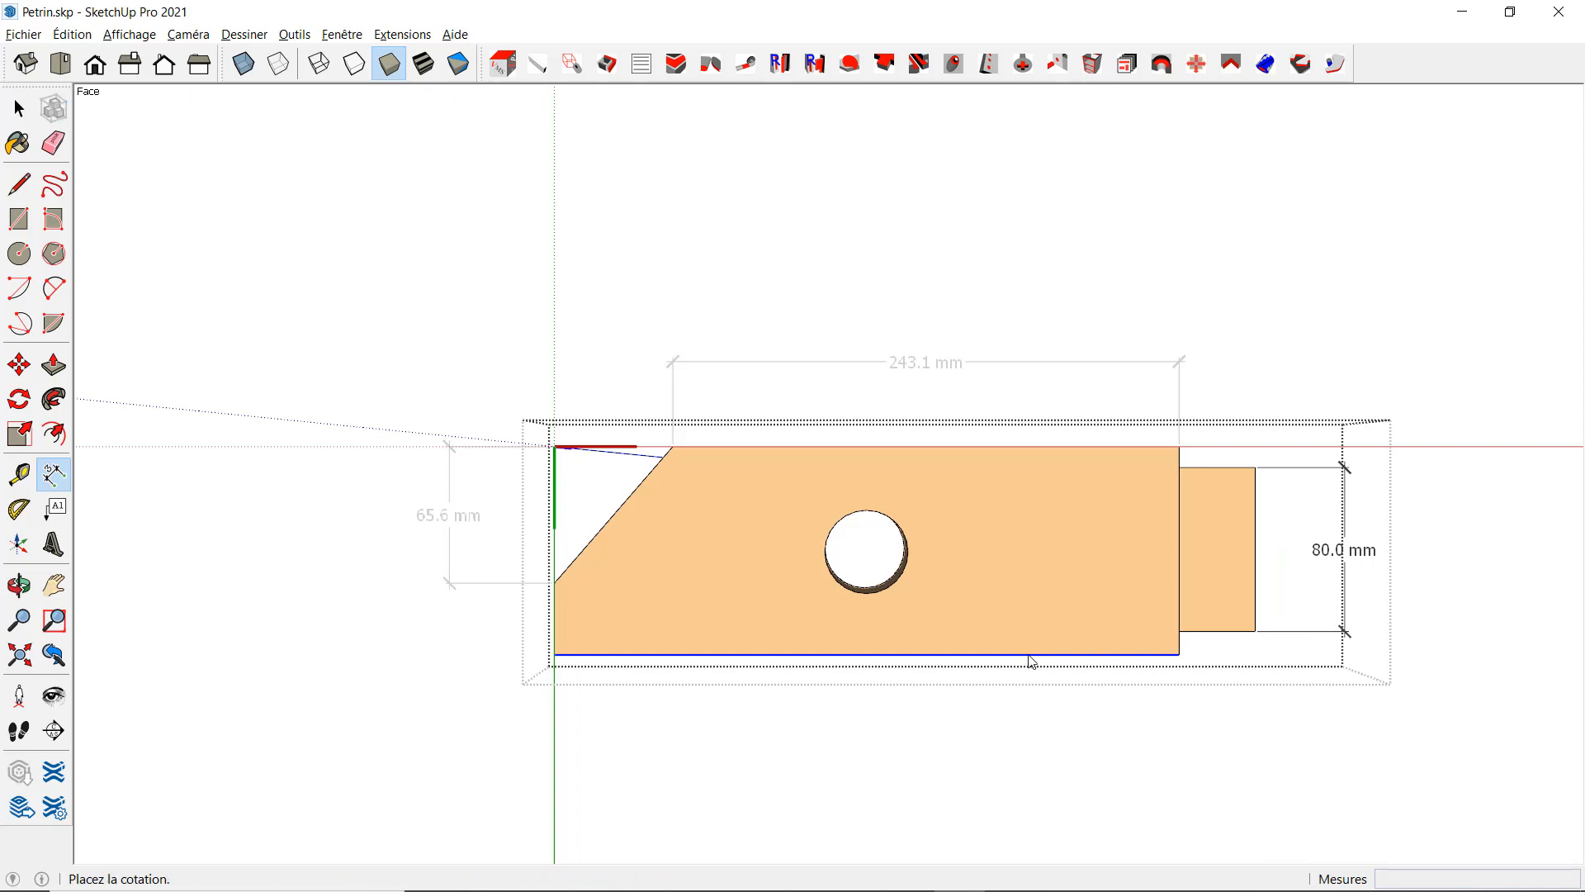
click(1030, 755)
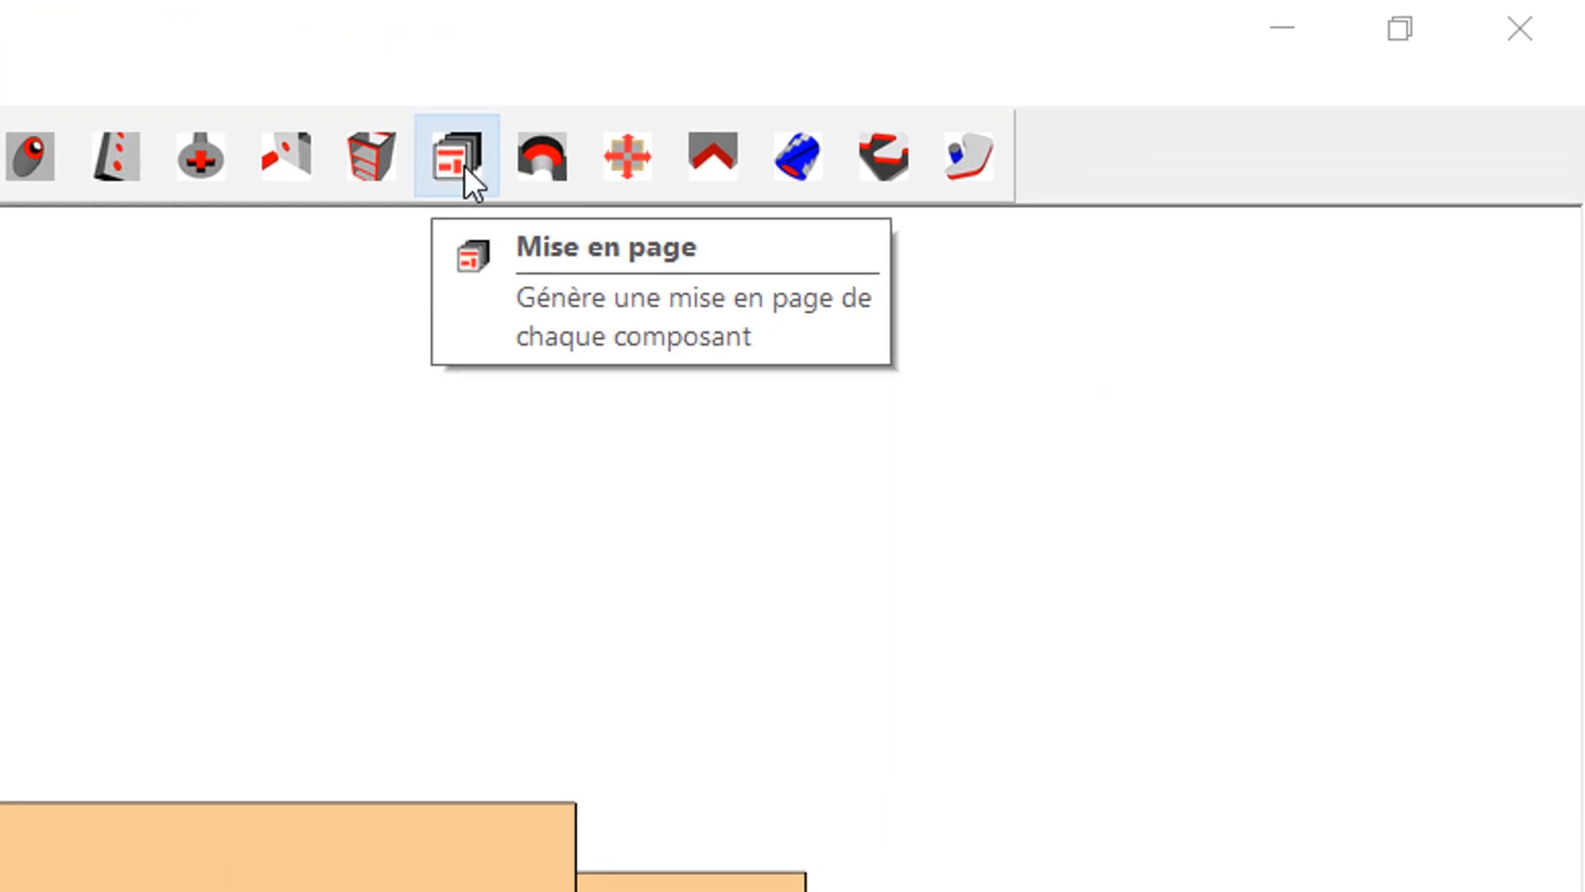
Generate a Mise en page layout of the wooden part
click(1129, 67)
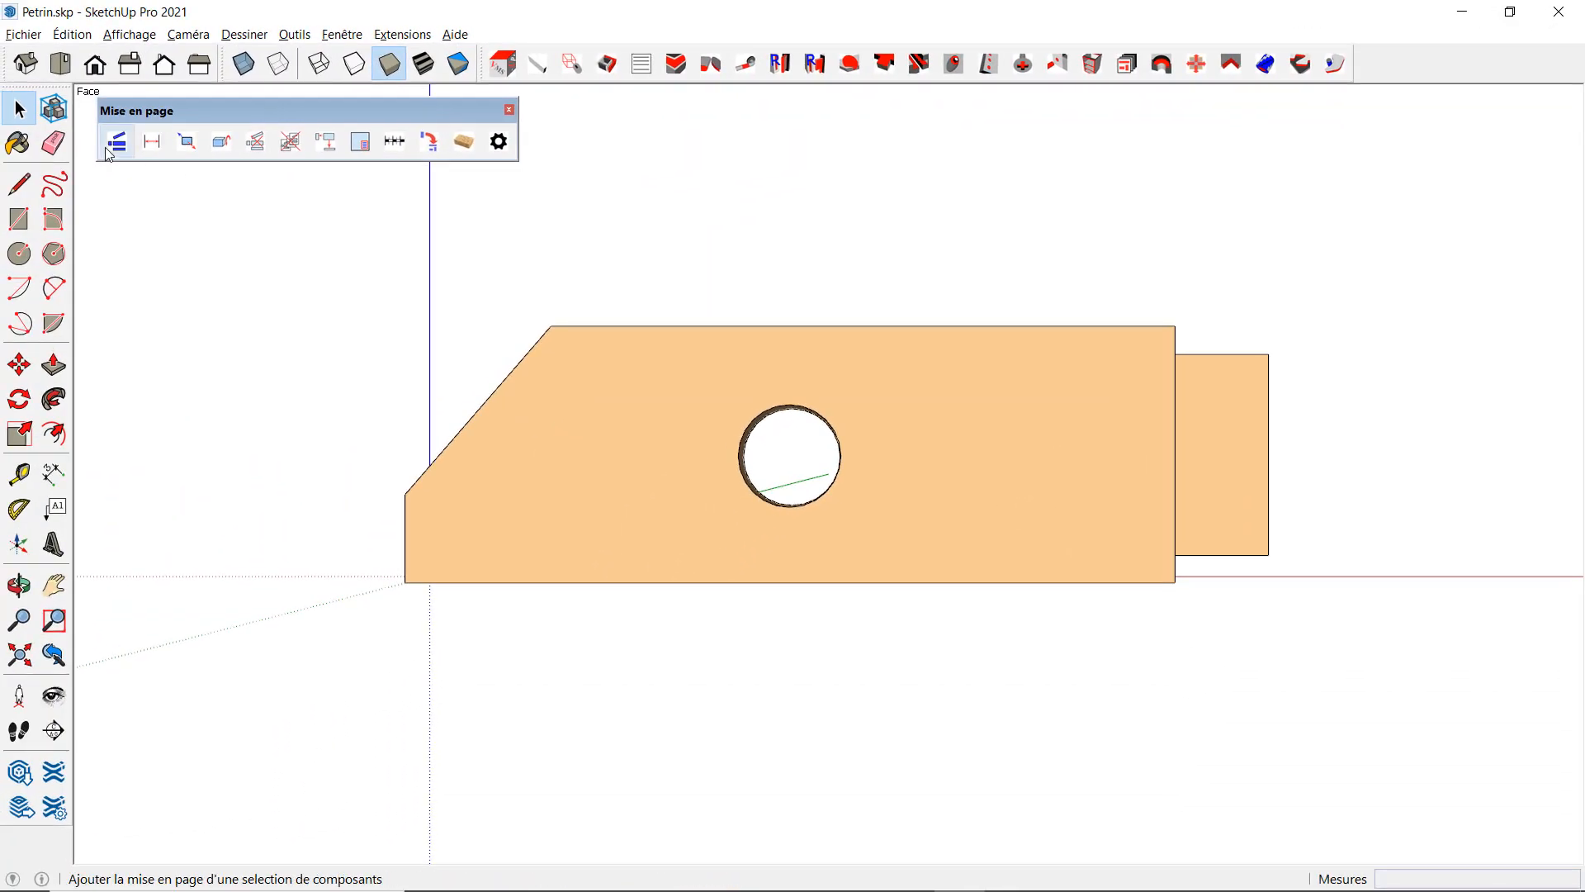
click(116, 145)
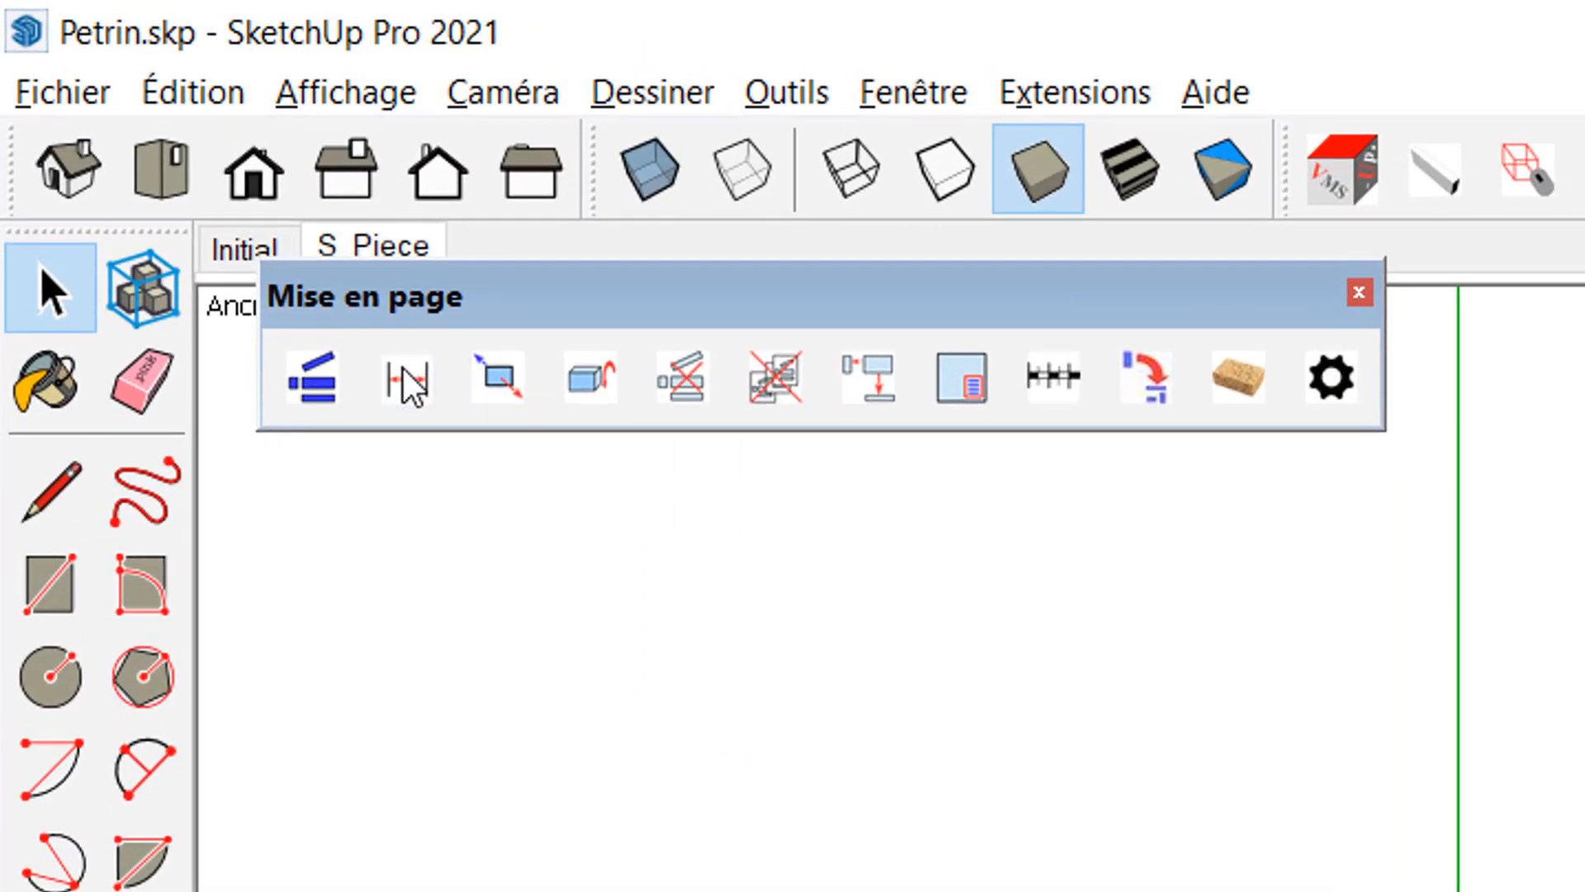
click(407, 382)
click(727, 421)
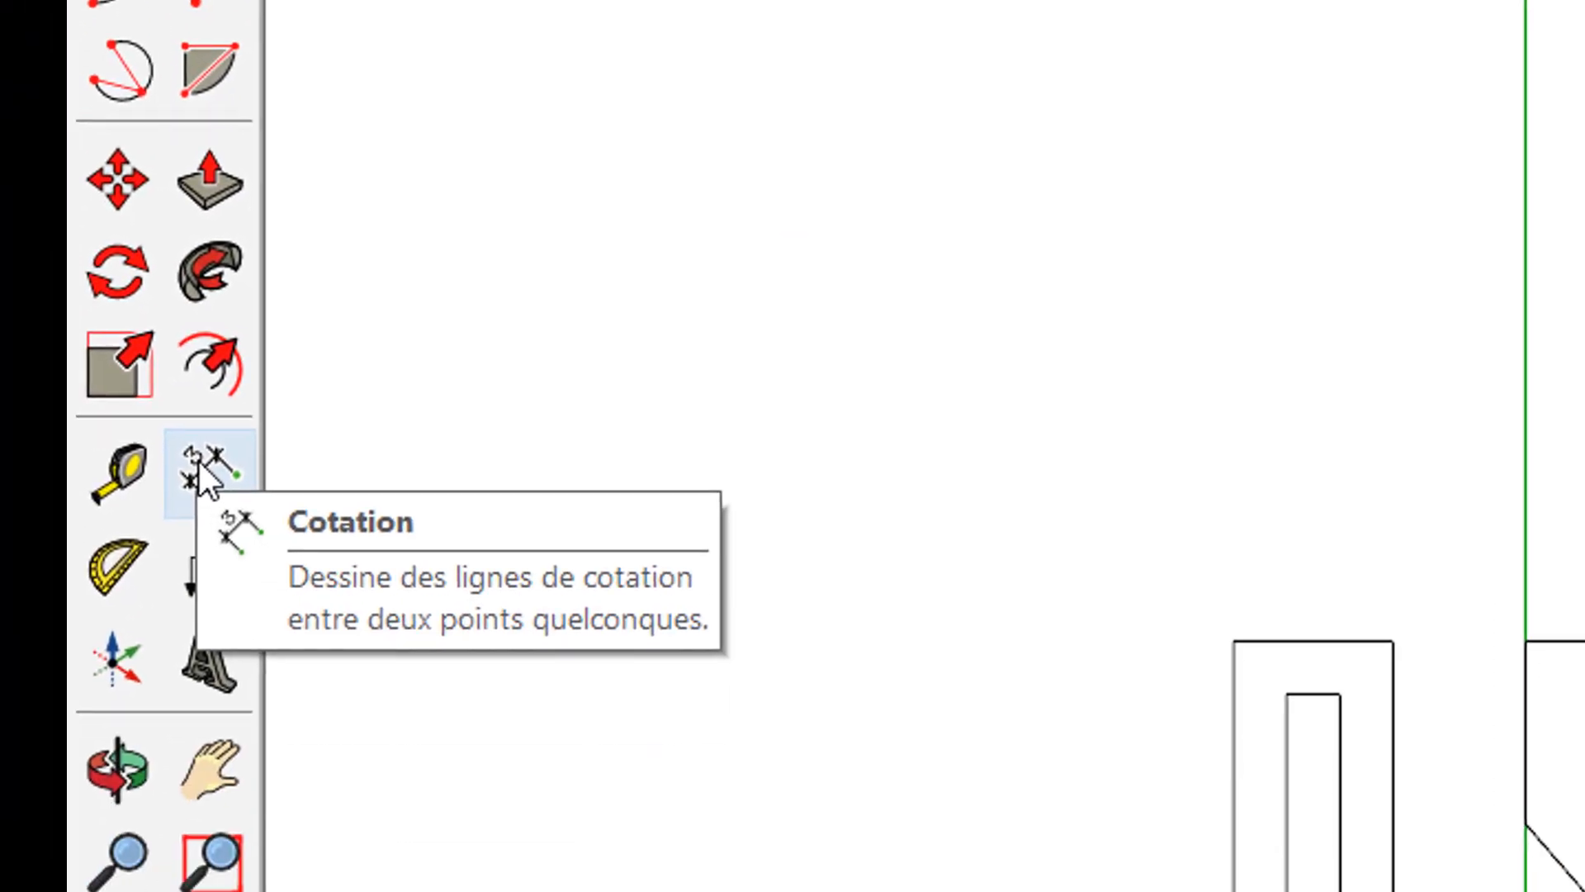
Dimension the full height of the layout's end view with Cotation, placing the dimension line outside the views
click(202, 469)
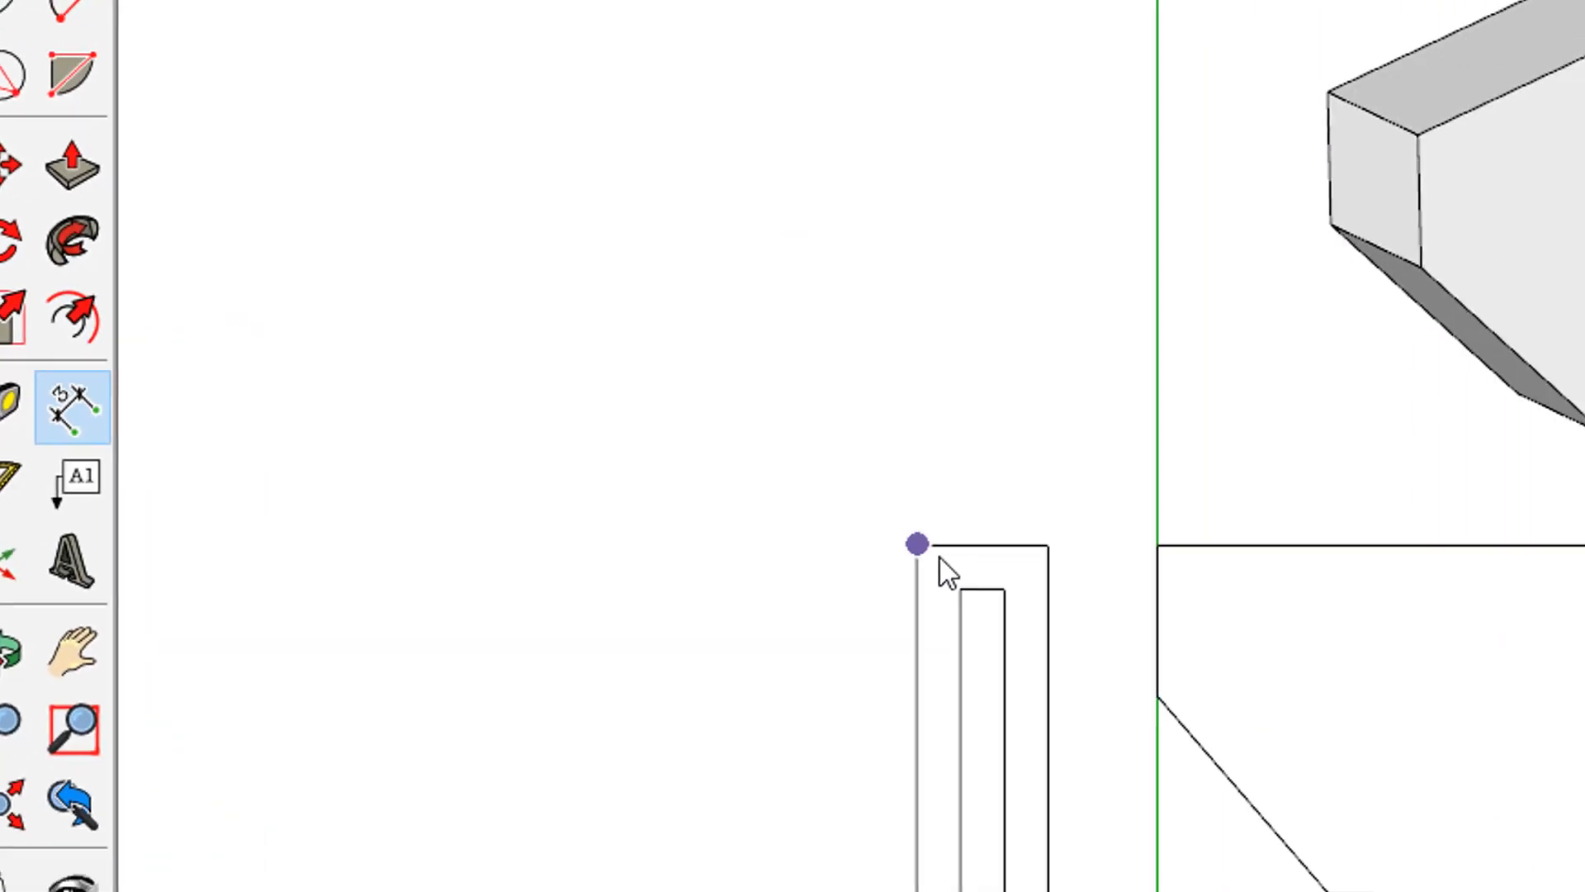
click(1233, 641)
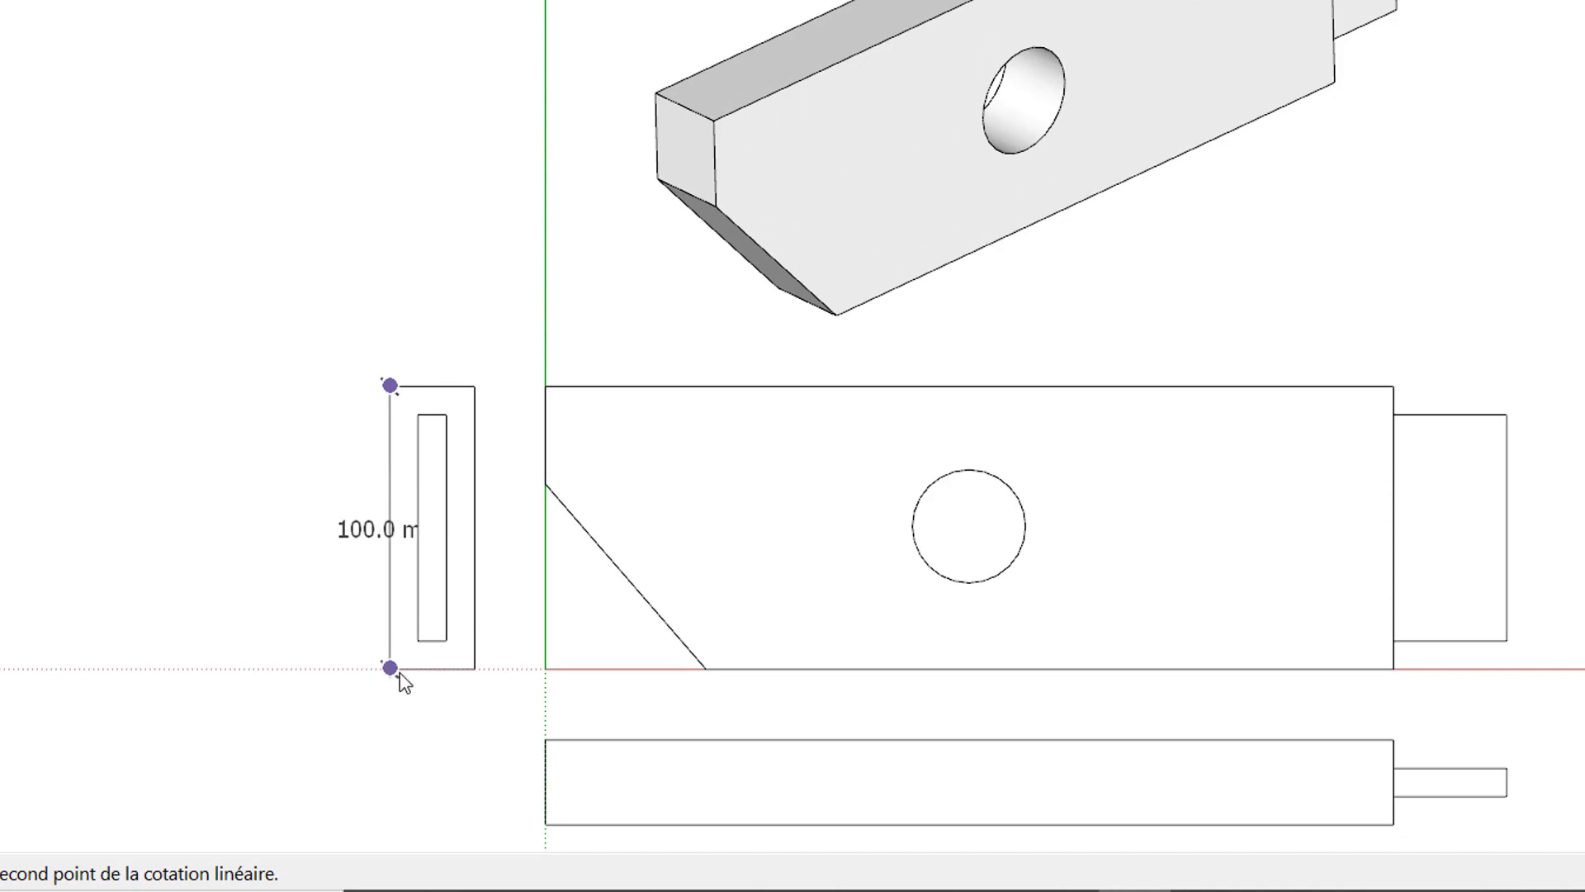
click(403, 680)
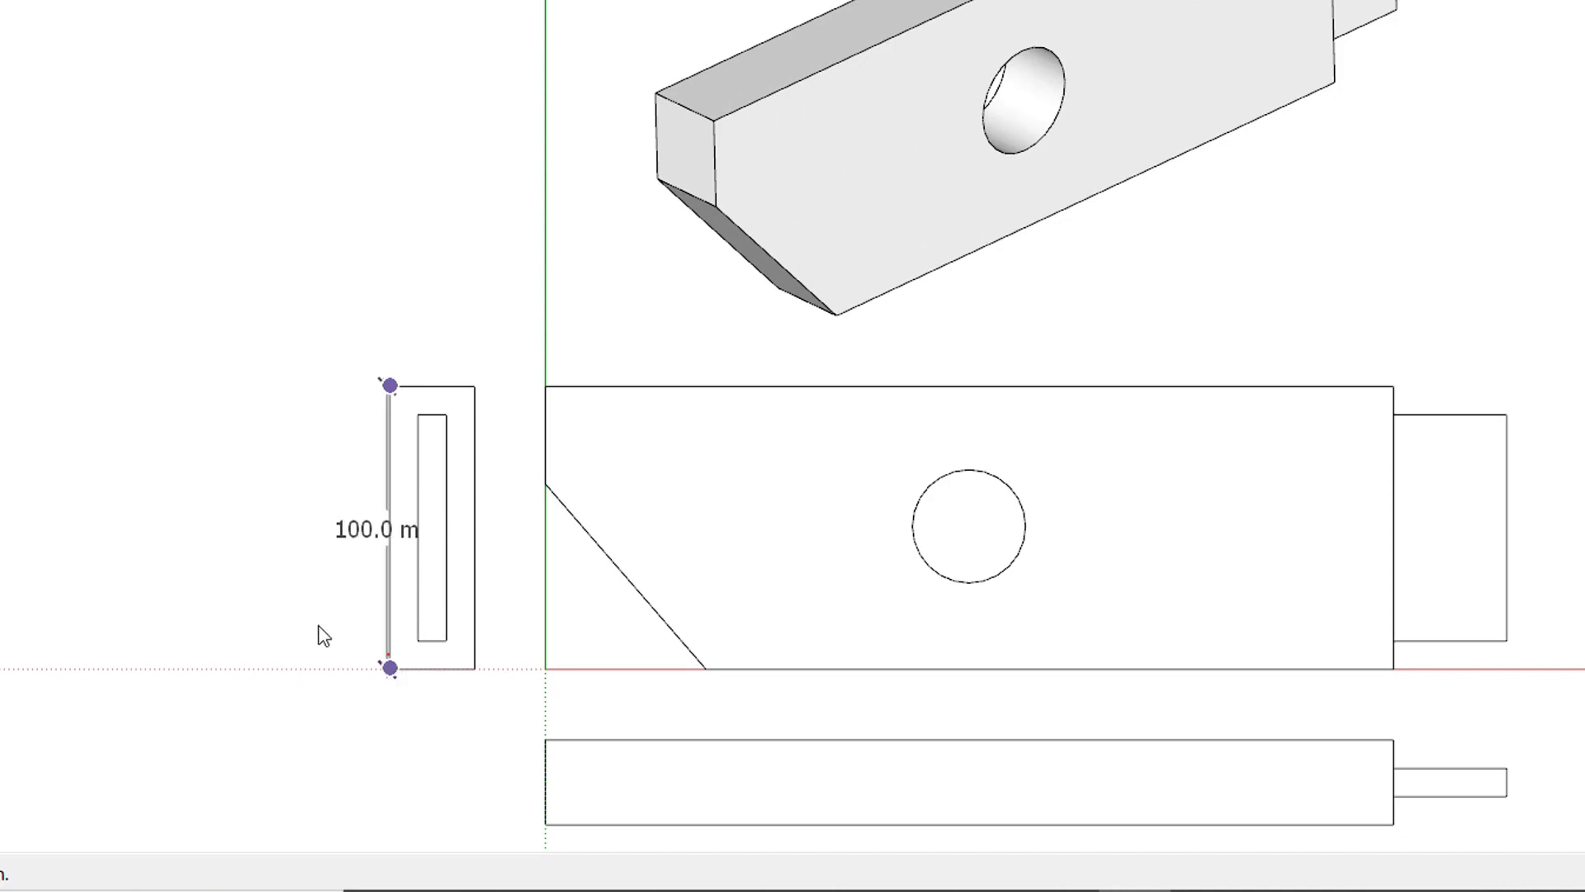
click(195, 608)
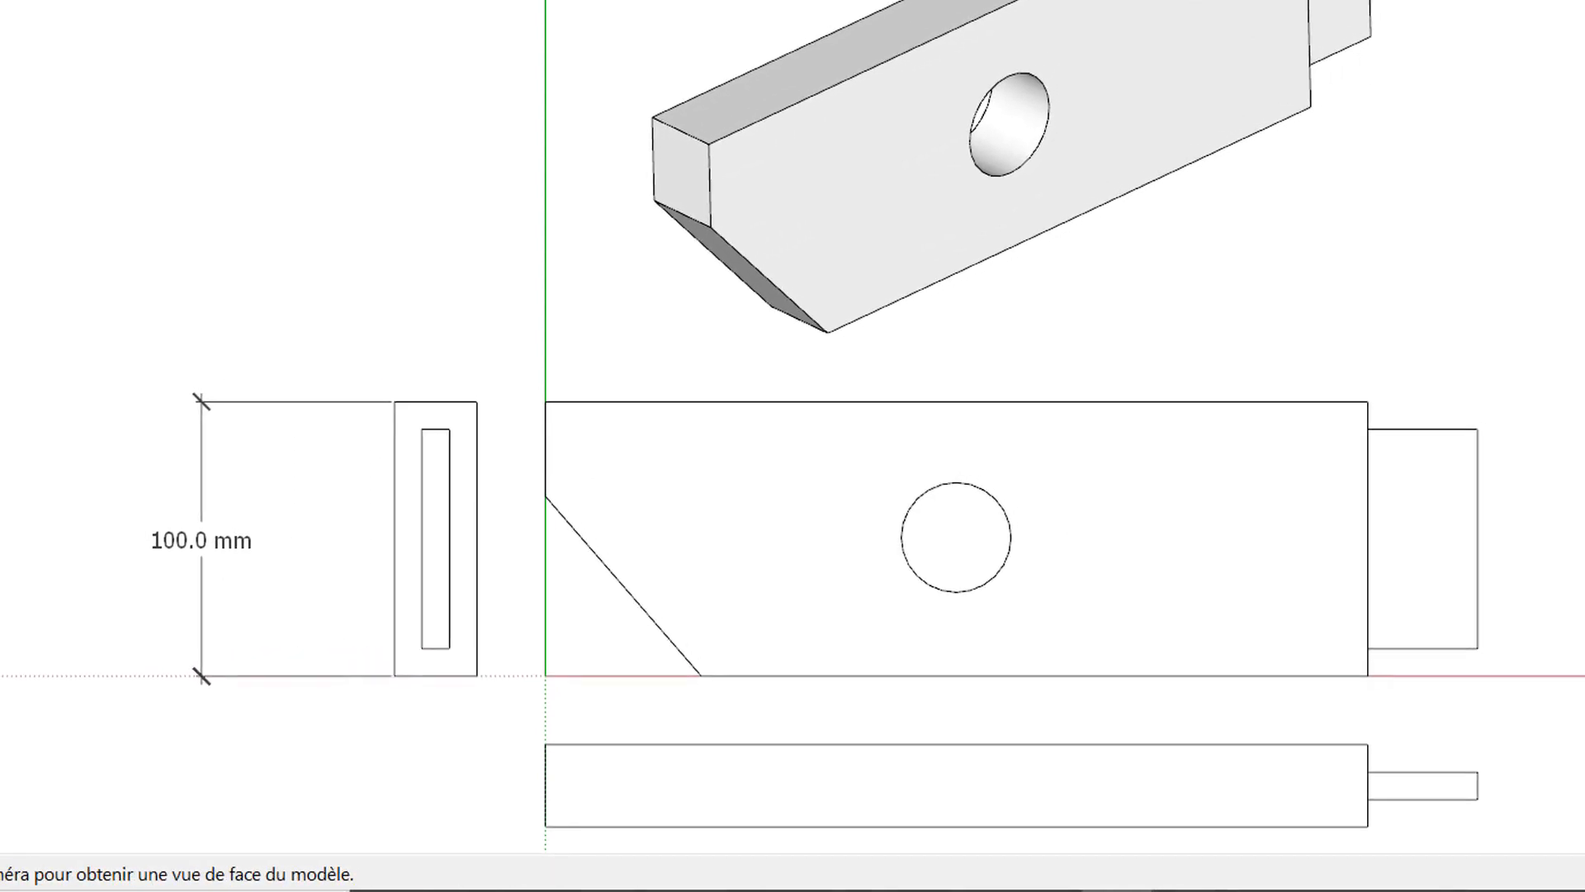
Add automatic overall dimensions to the orthographic views of the layout
click(3, 570)
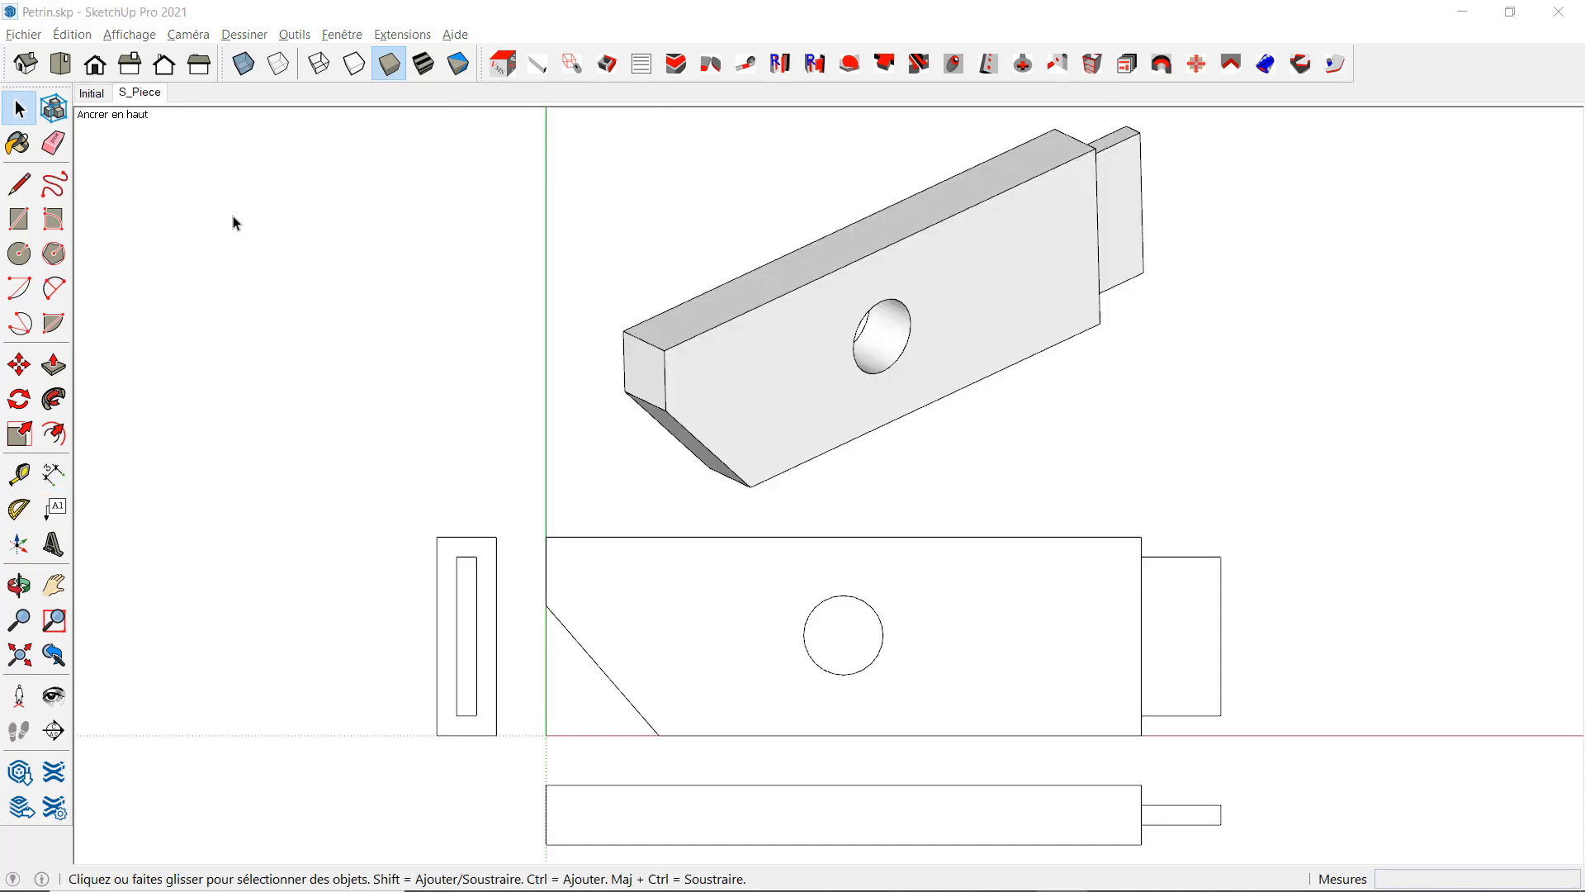
click(324, 16)
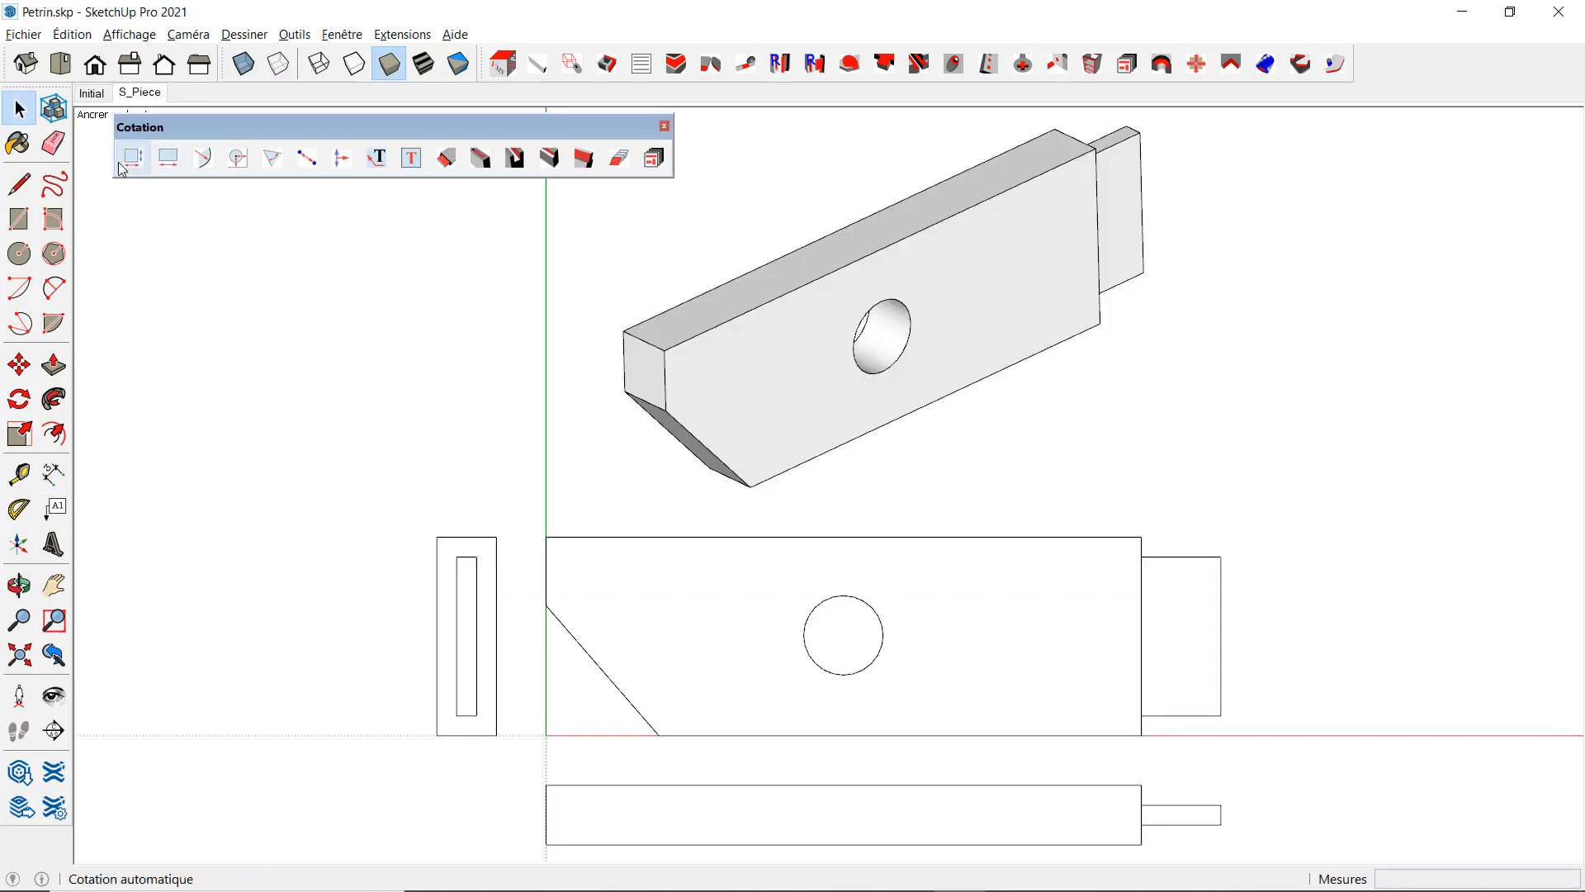
click(129, 164)
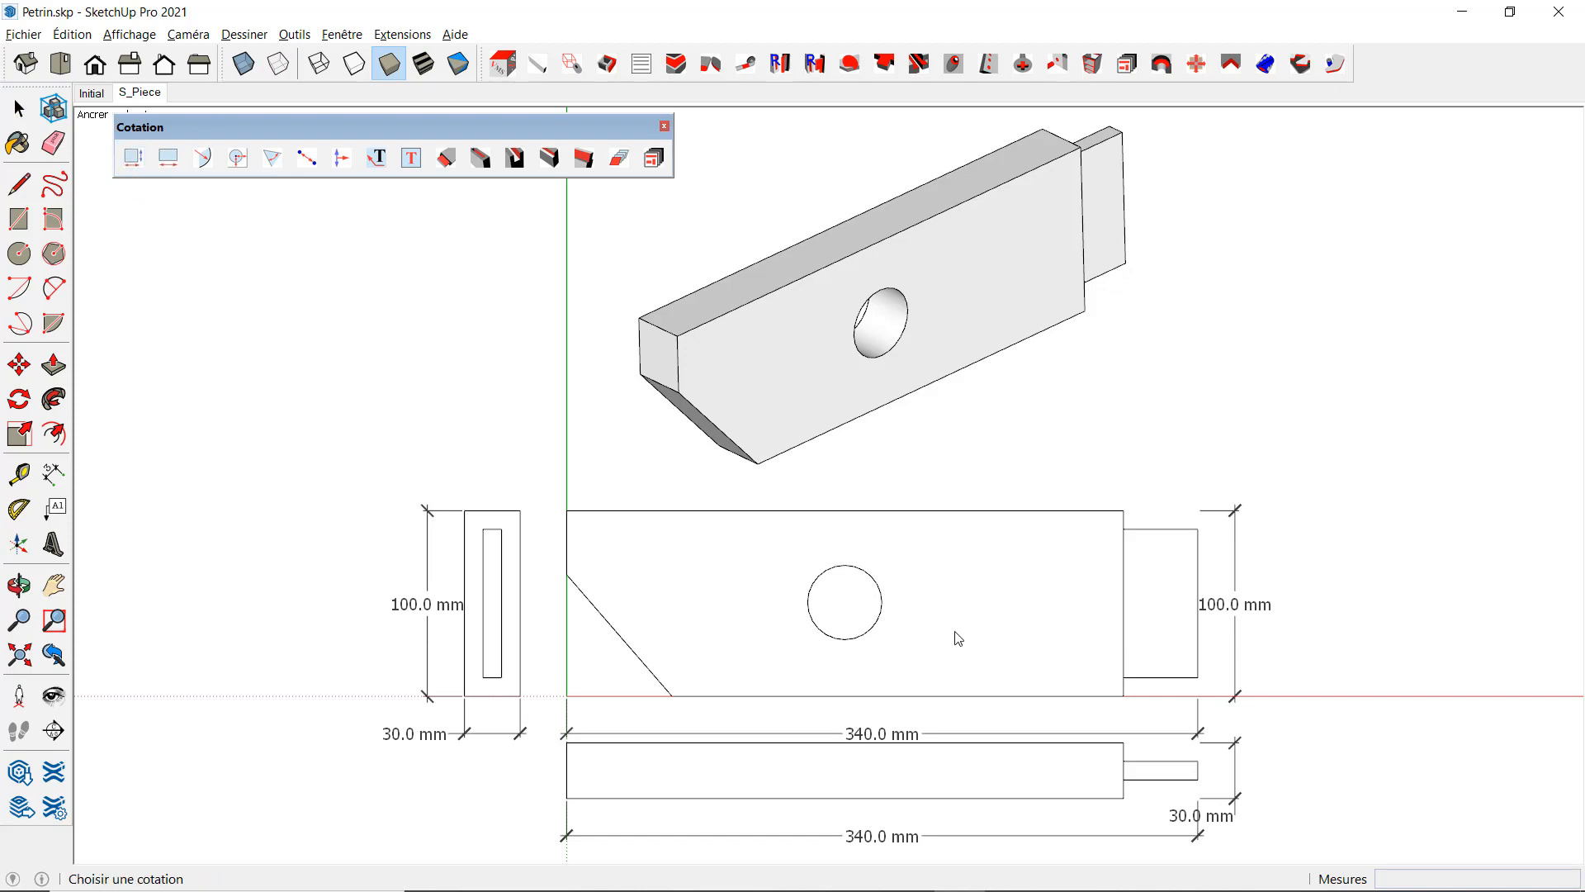
Set the Mise en page spacing between views (Ecartement entre vues) to 50 mm
click(658, 164)
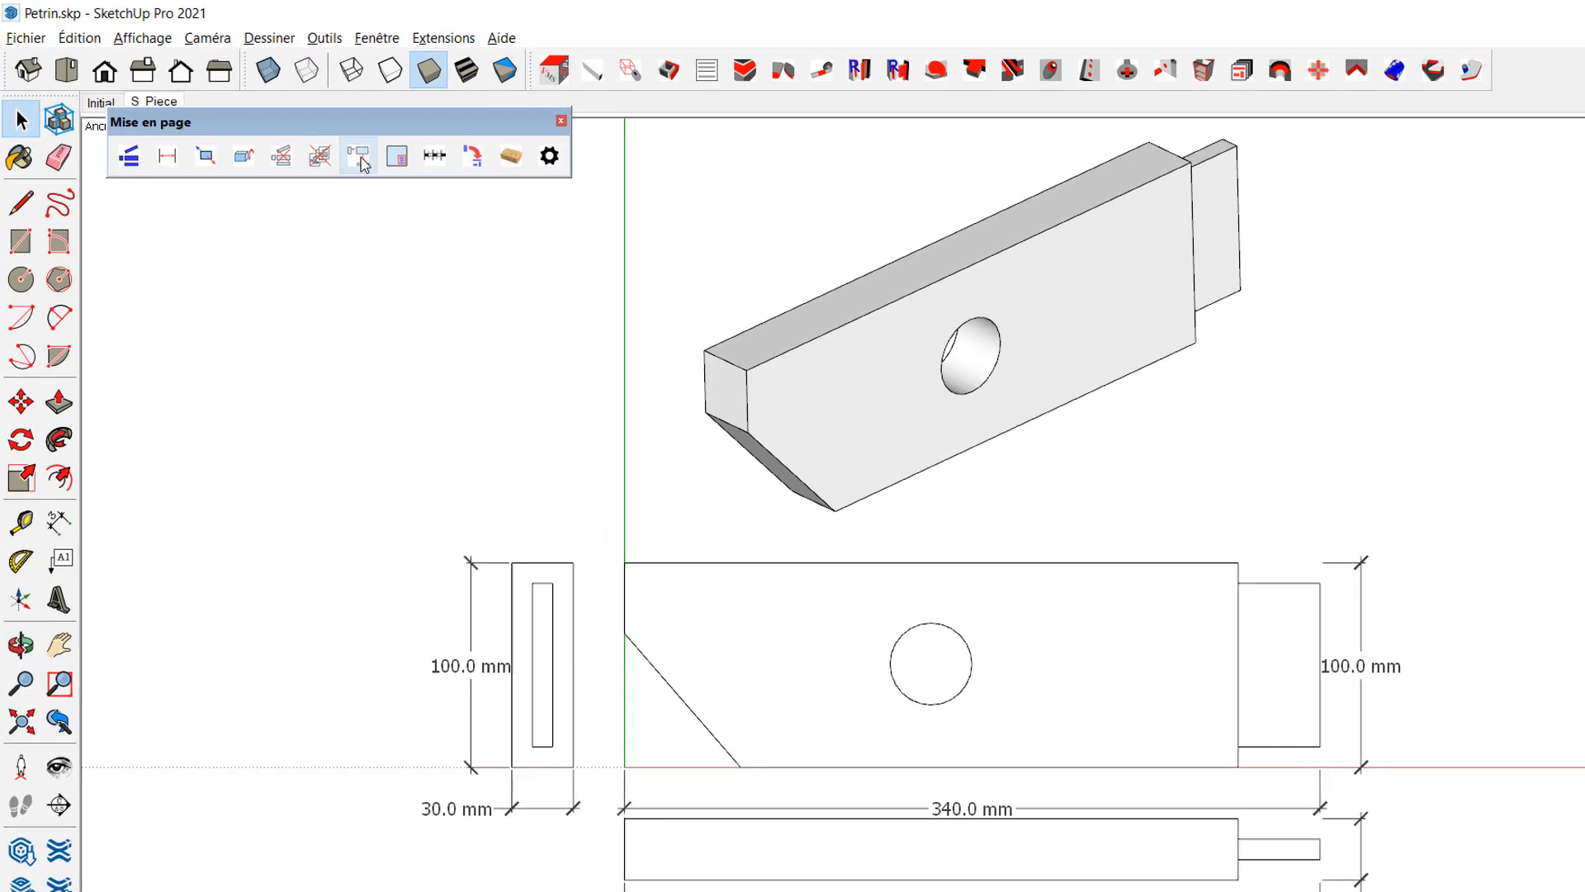
click(327, 148)
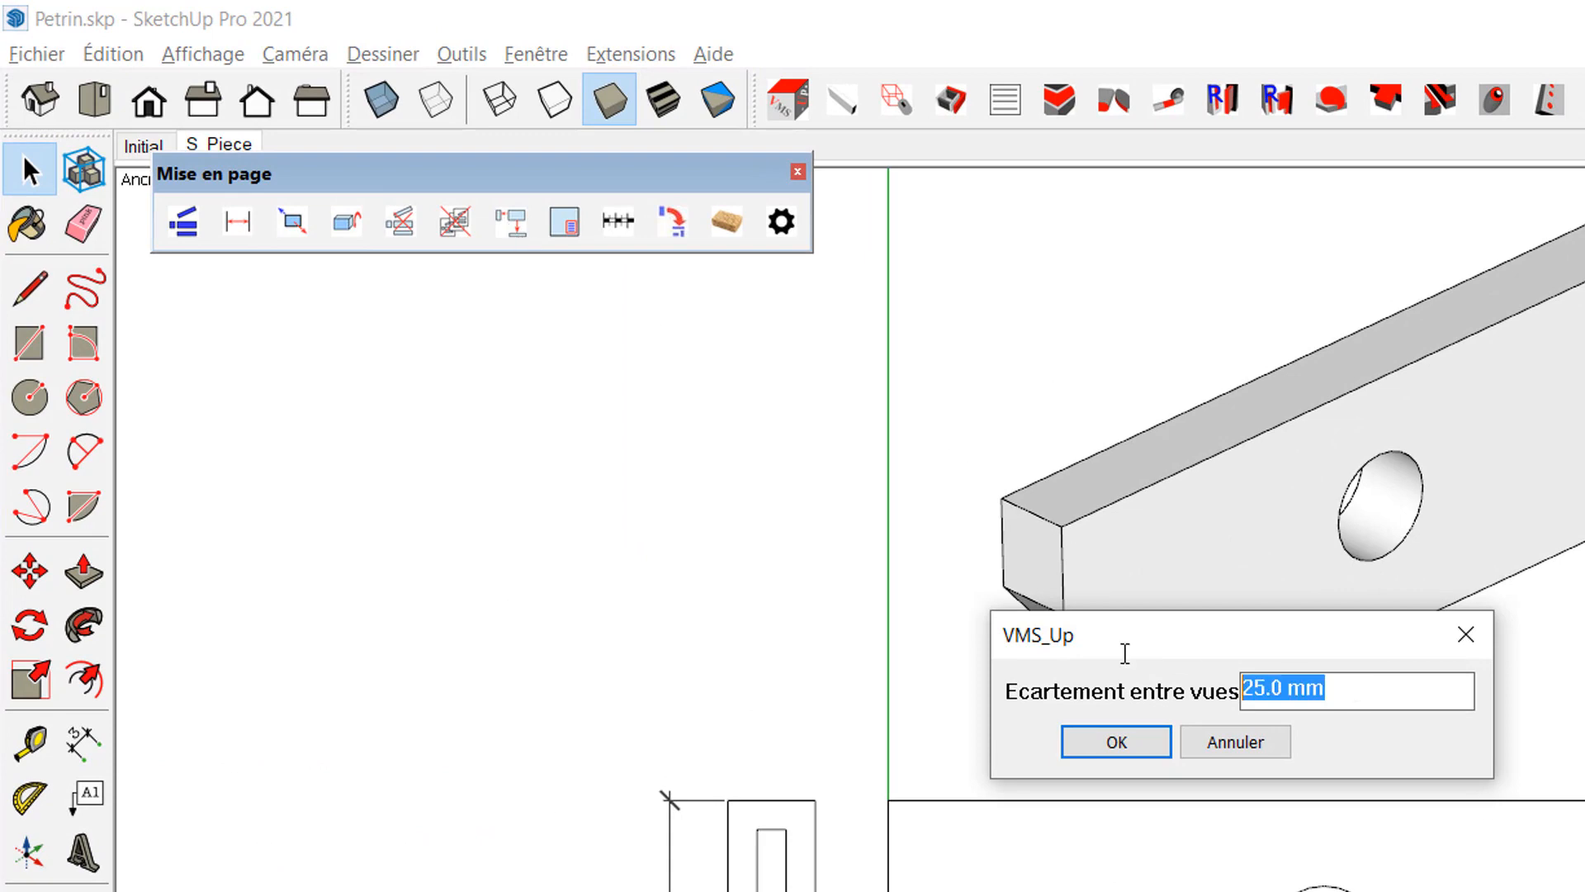
text(50)
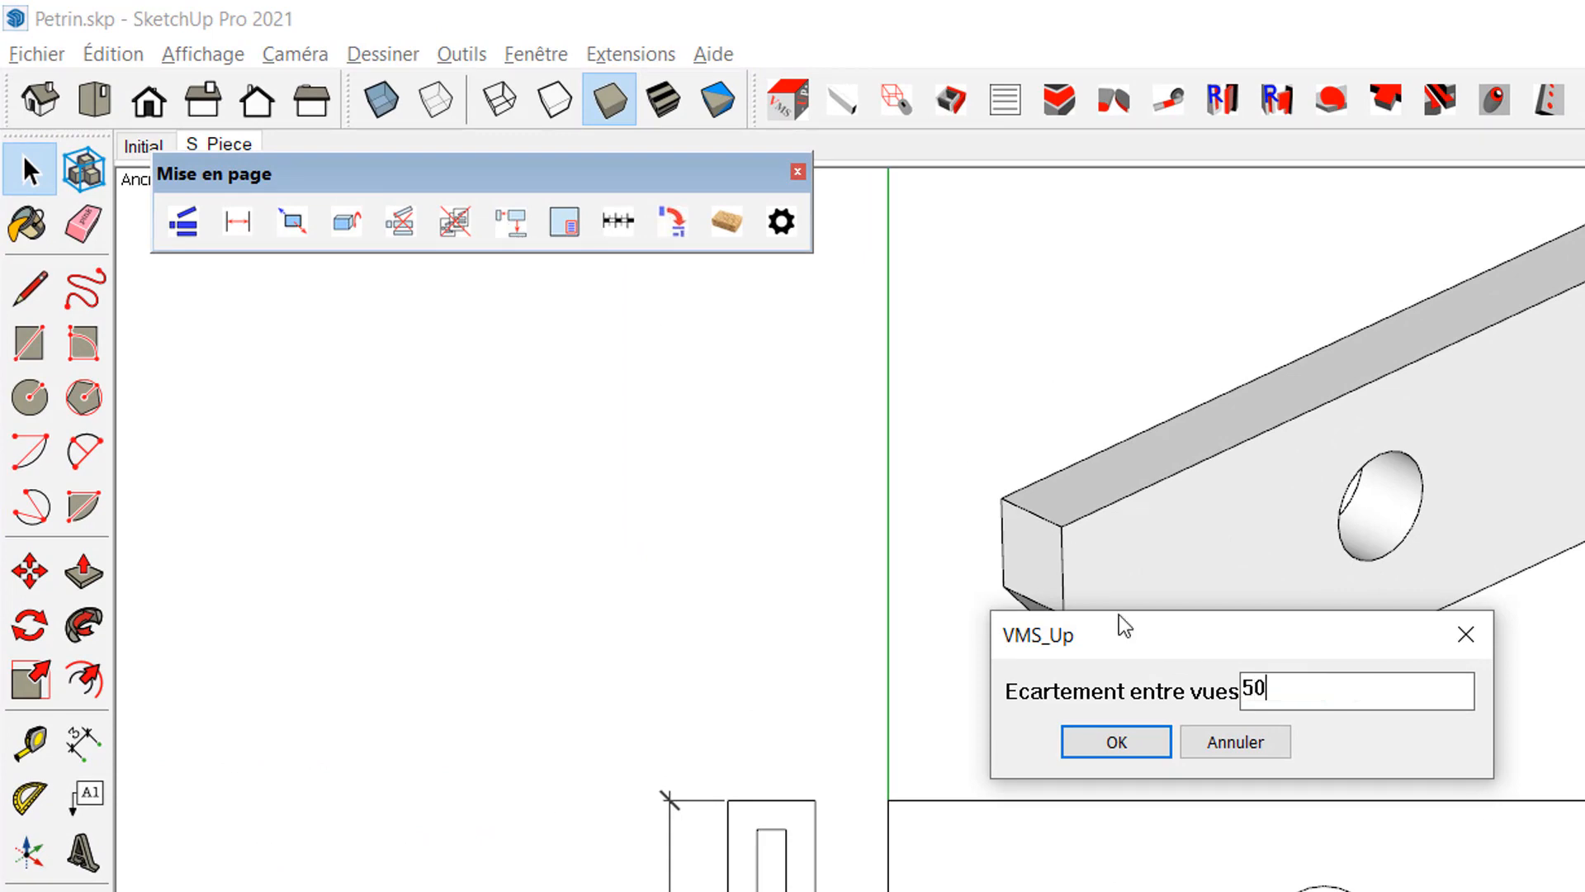
key(Return)
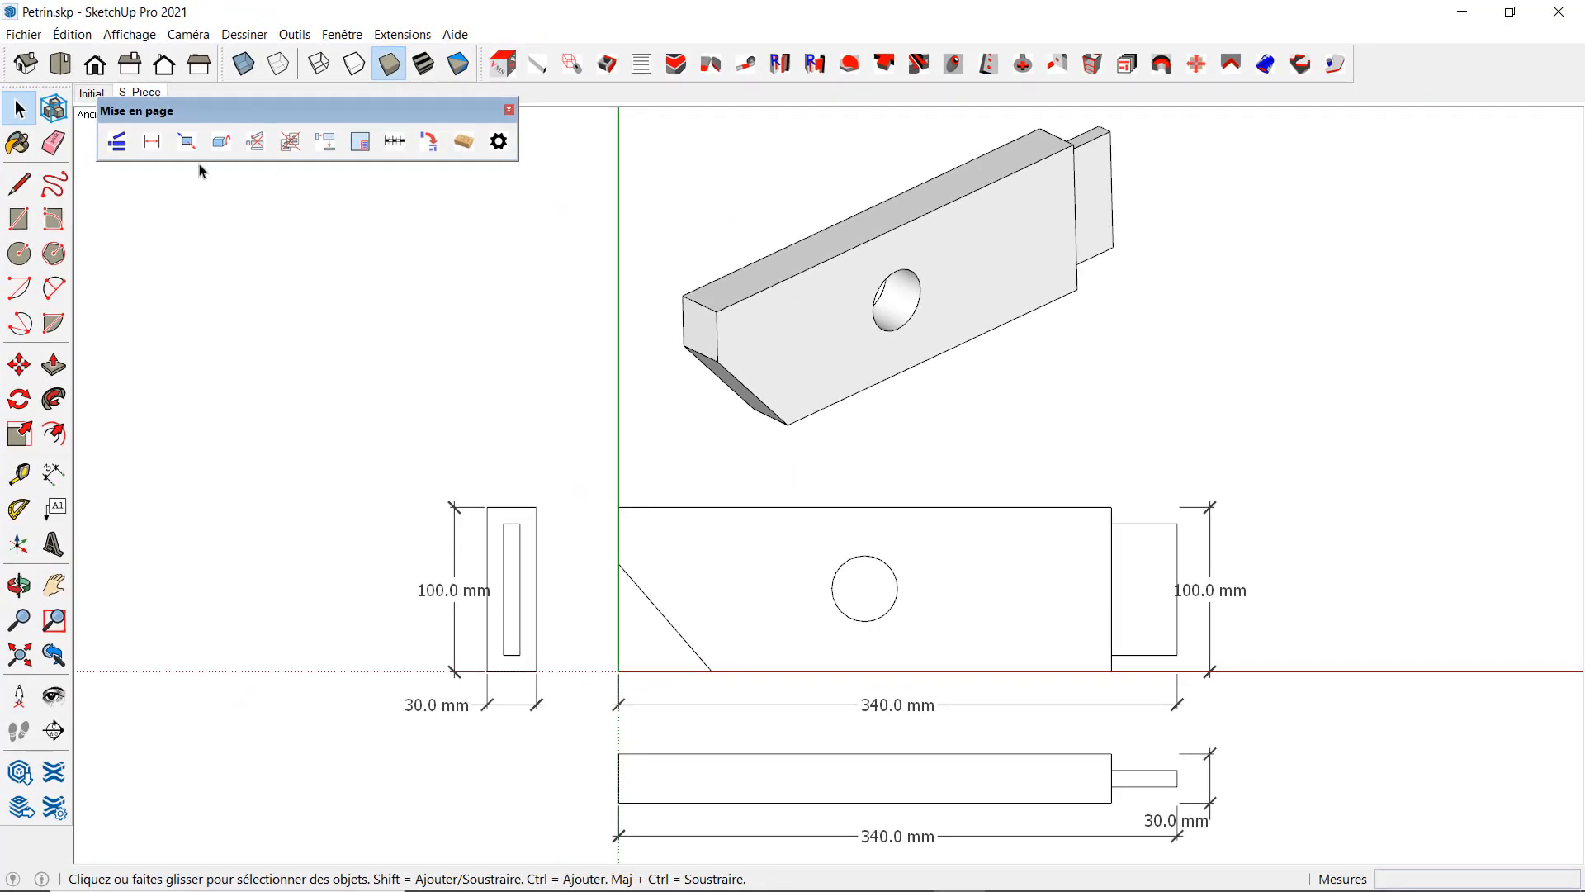
Bring up the Cotation tools and move the dimensioned main view 20 mm up, away from the view below it
click(151, 152)
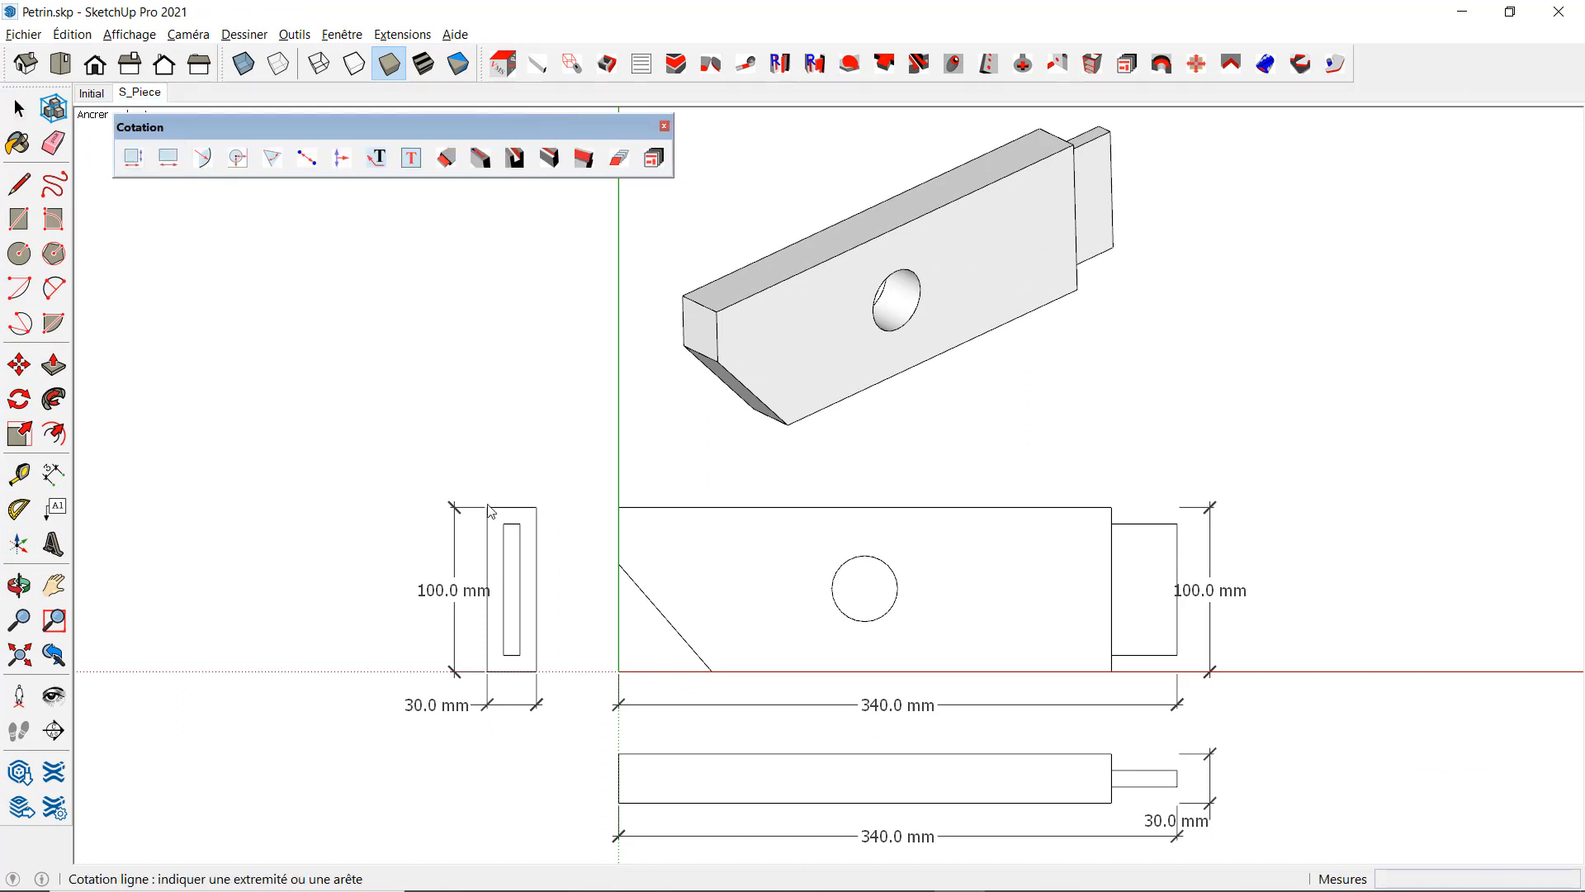
key(space)
click(909, 670)
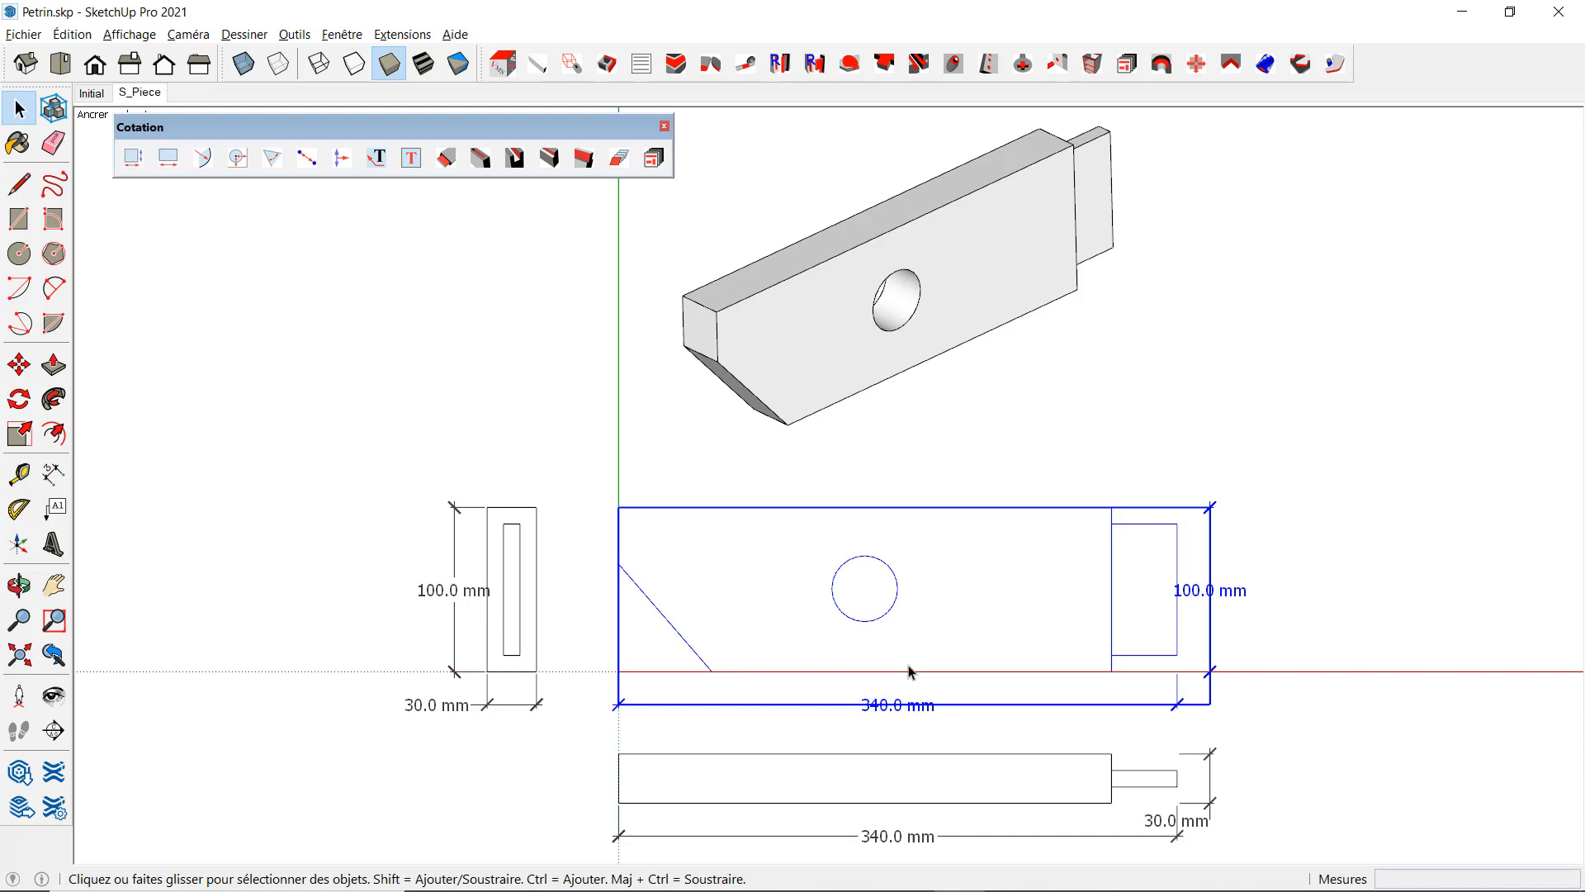
key(m)
click(909, 669)
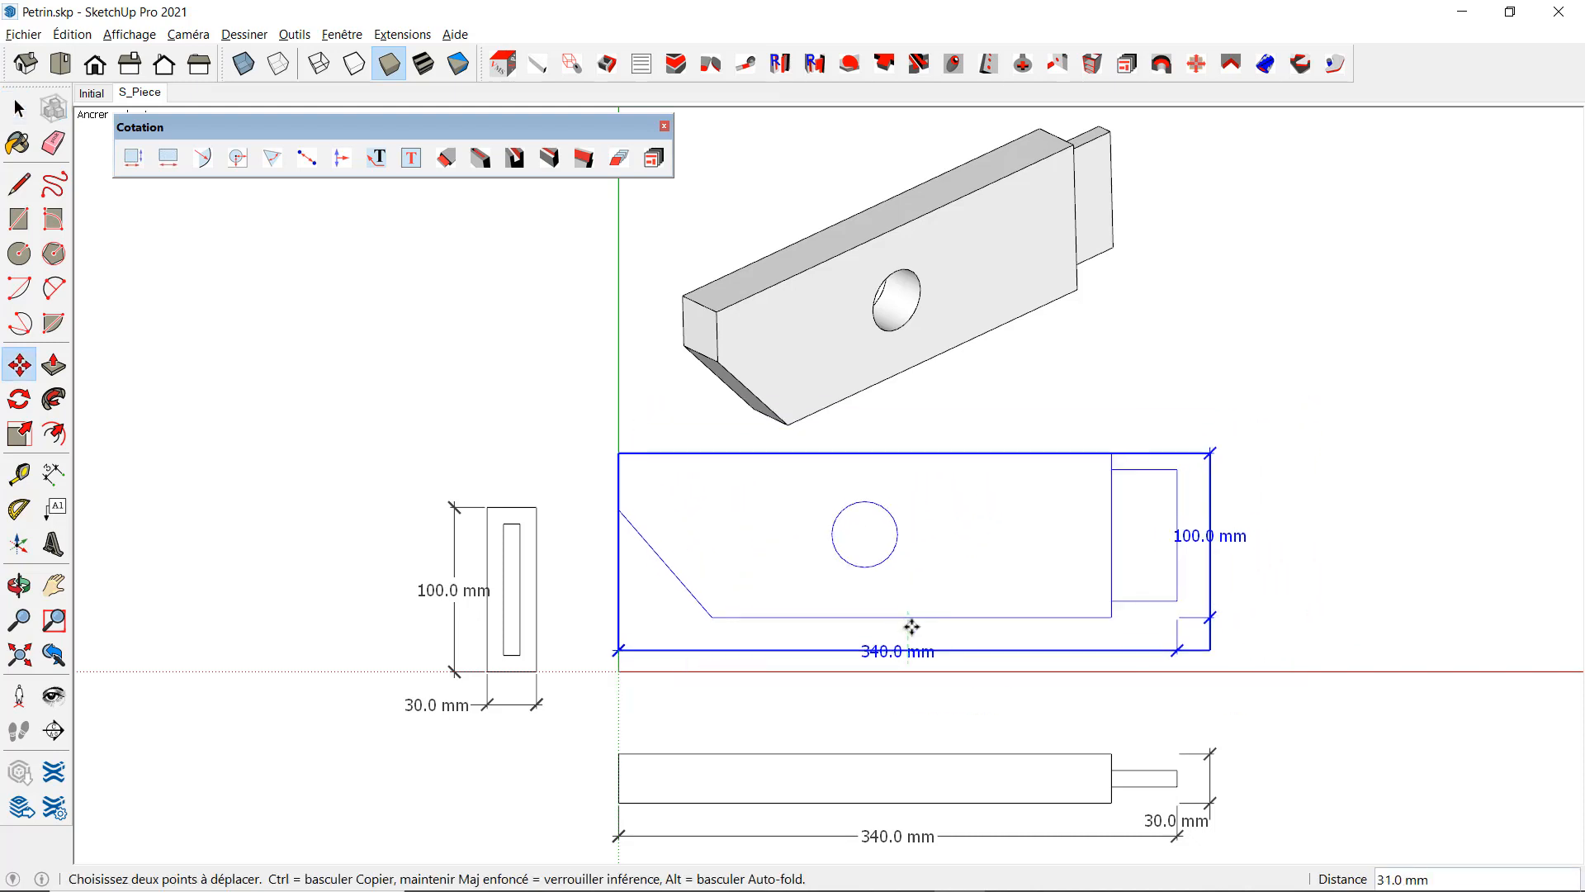
click(911, 632)
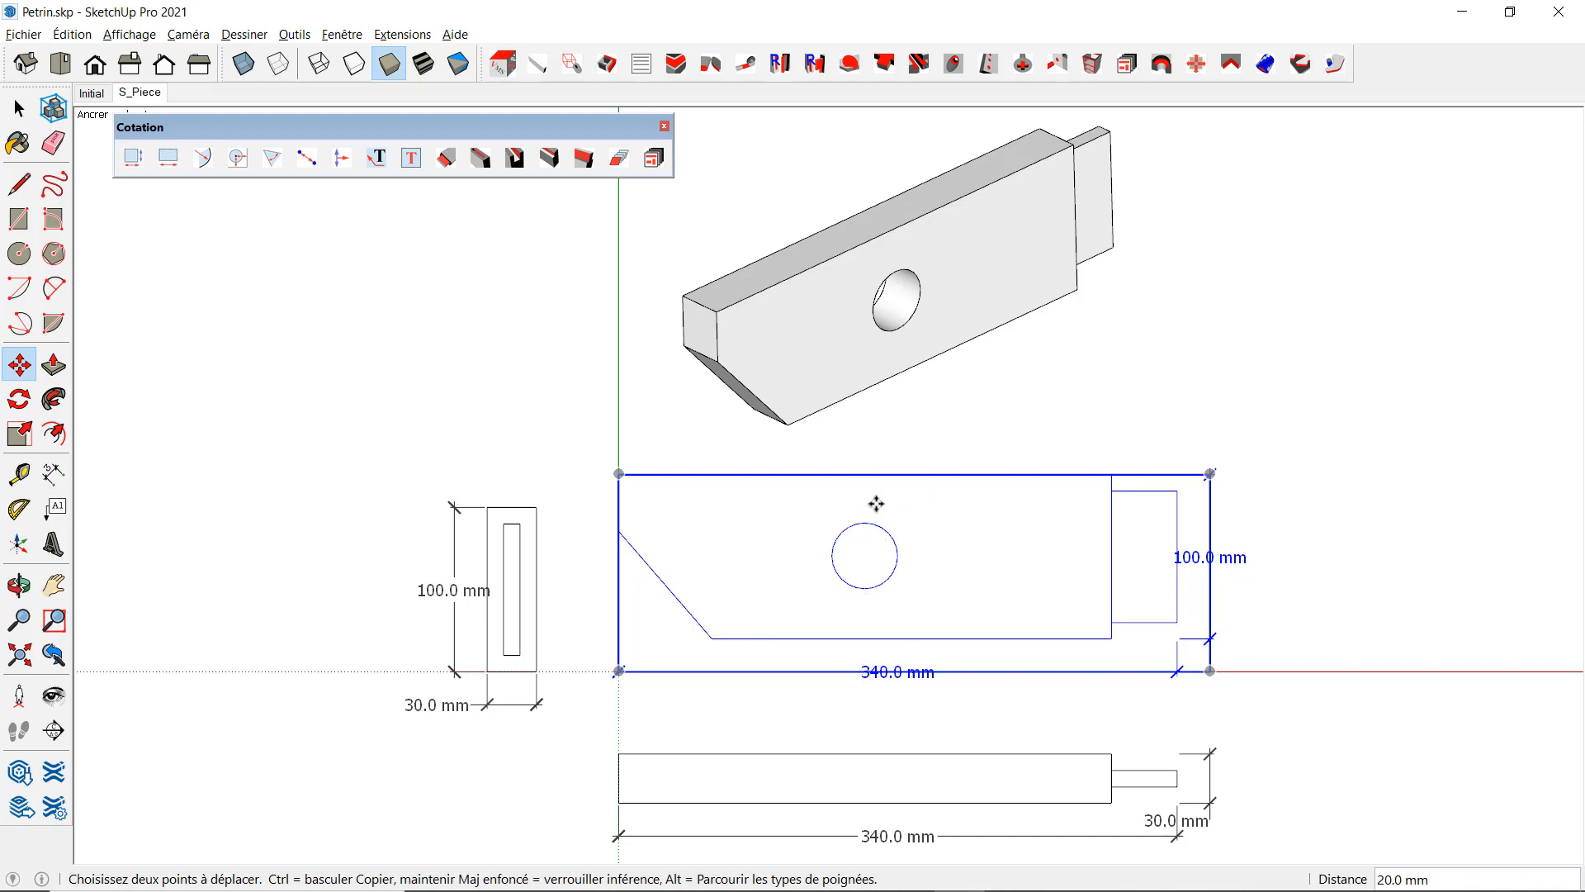
key(space)
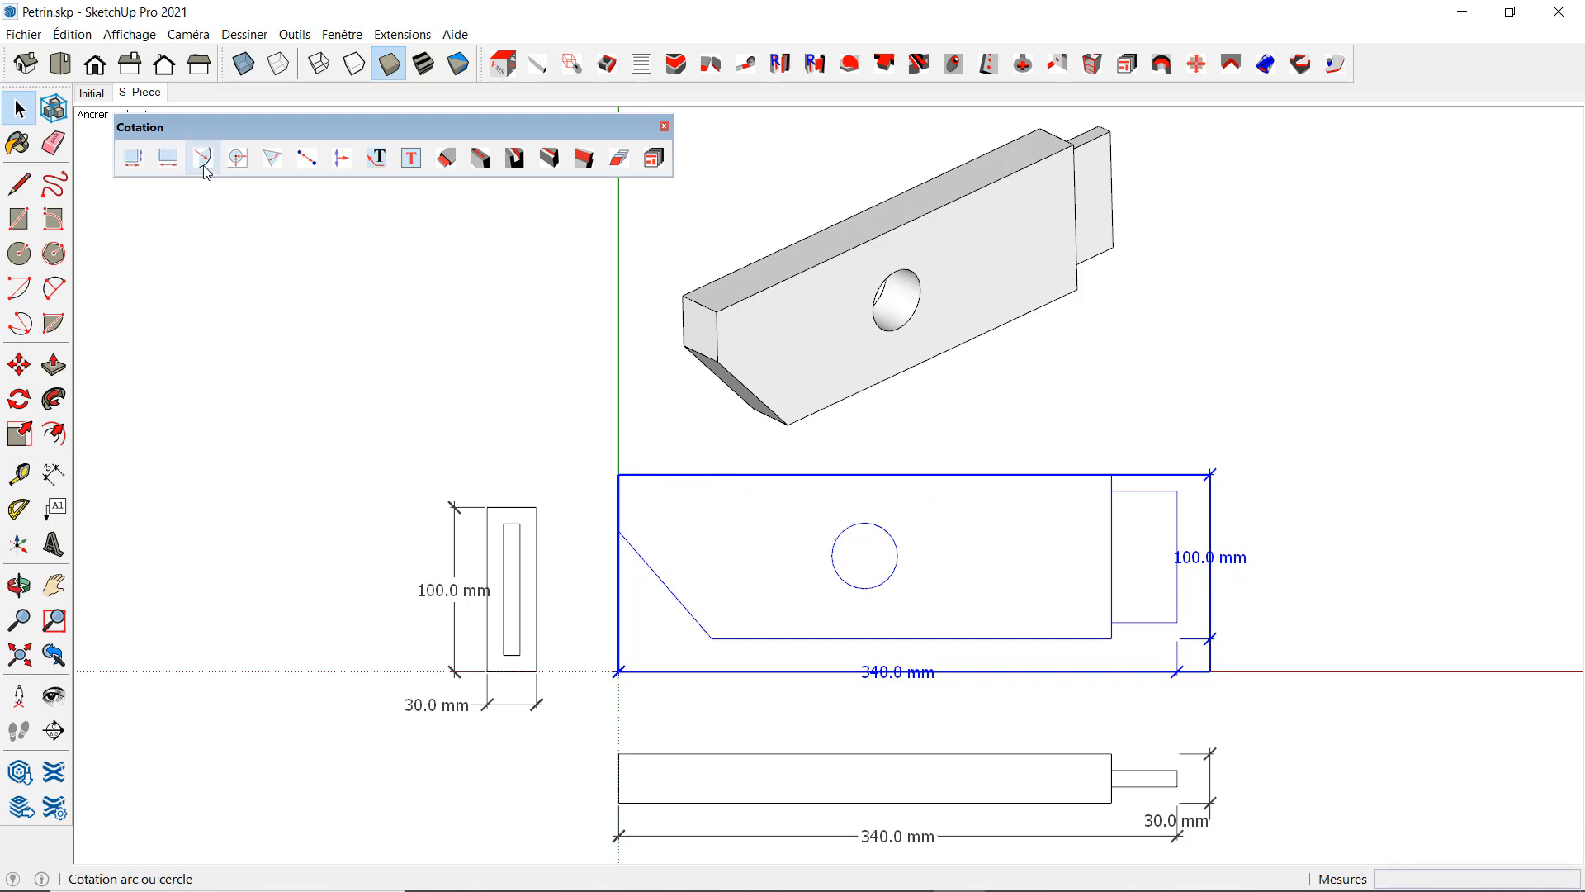
Dimension the length of the main view's upper edge with the Cotation line tool, placing the dimension just above the view
click(168, 159)
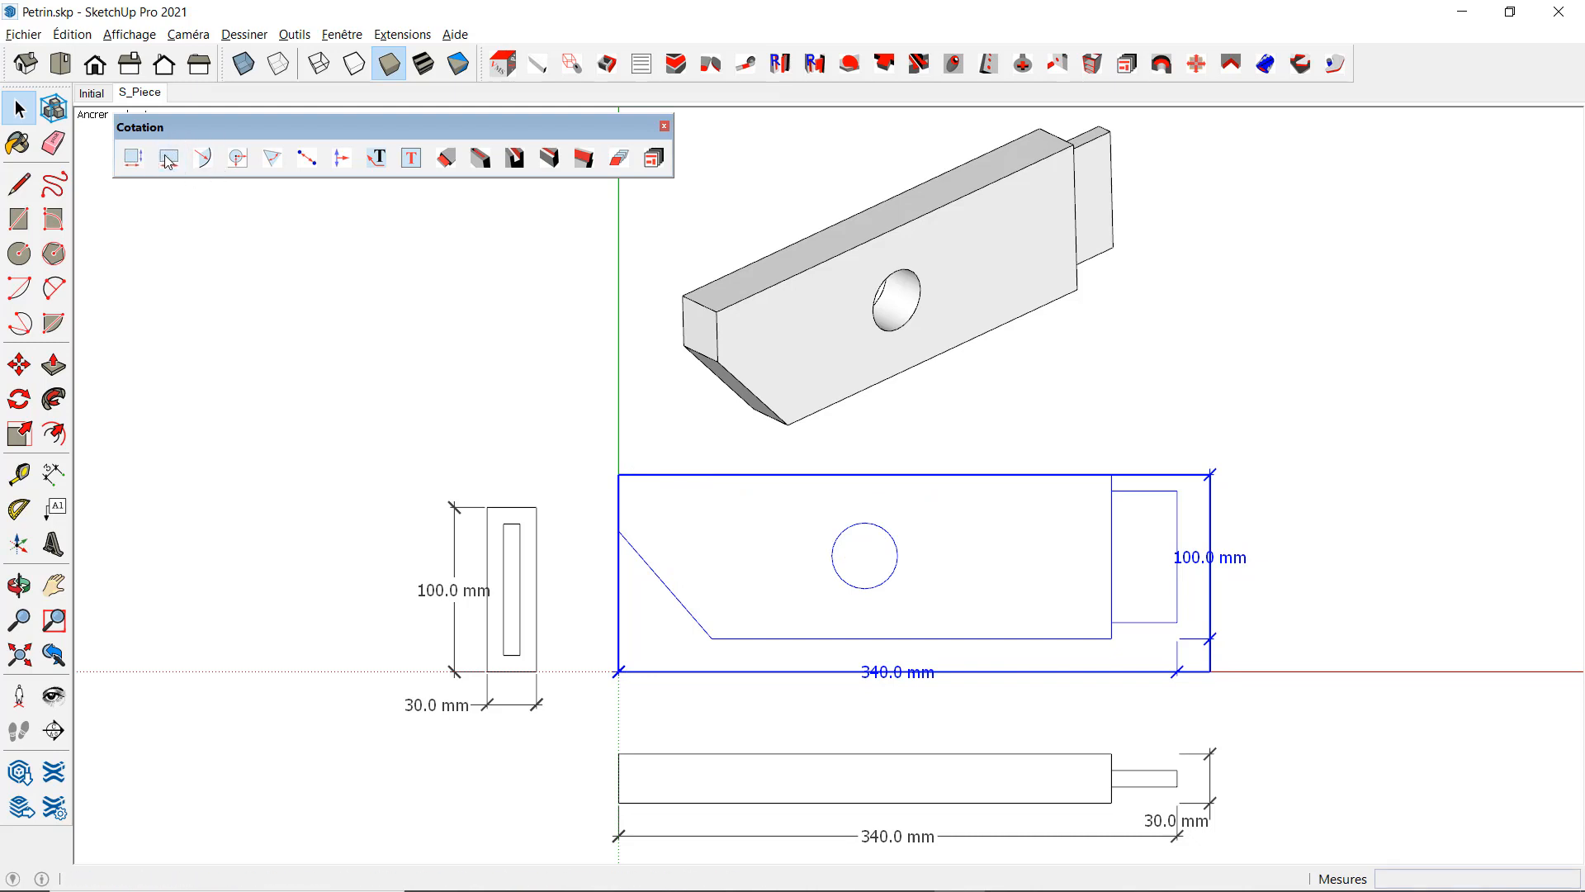
click(880, 475)
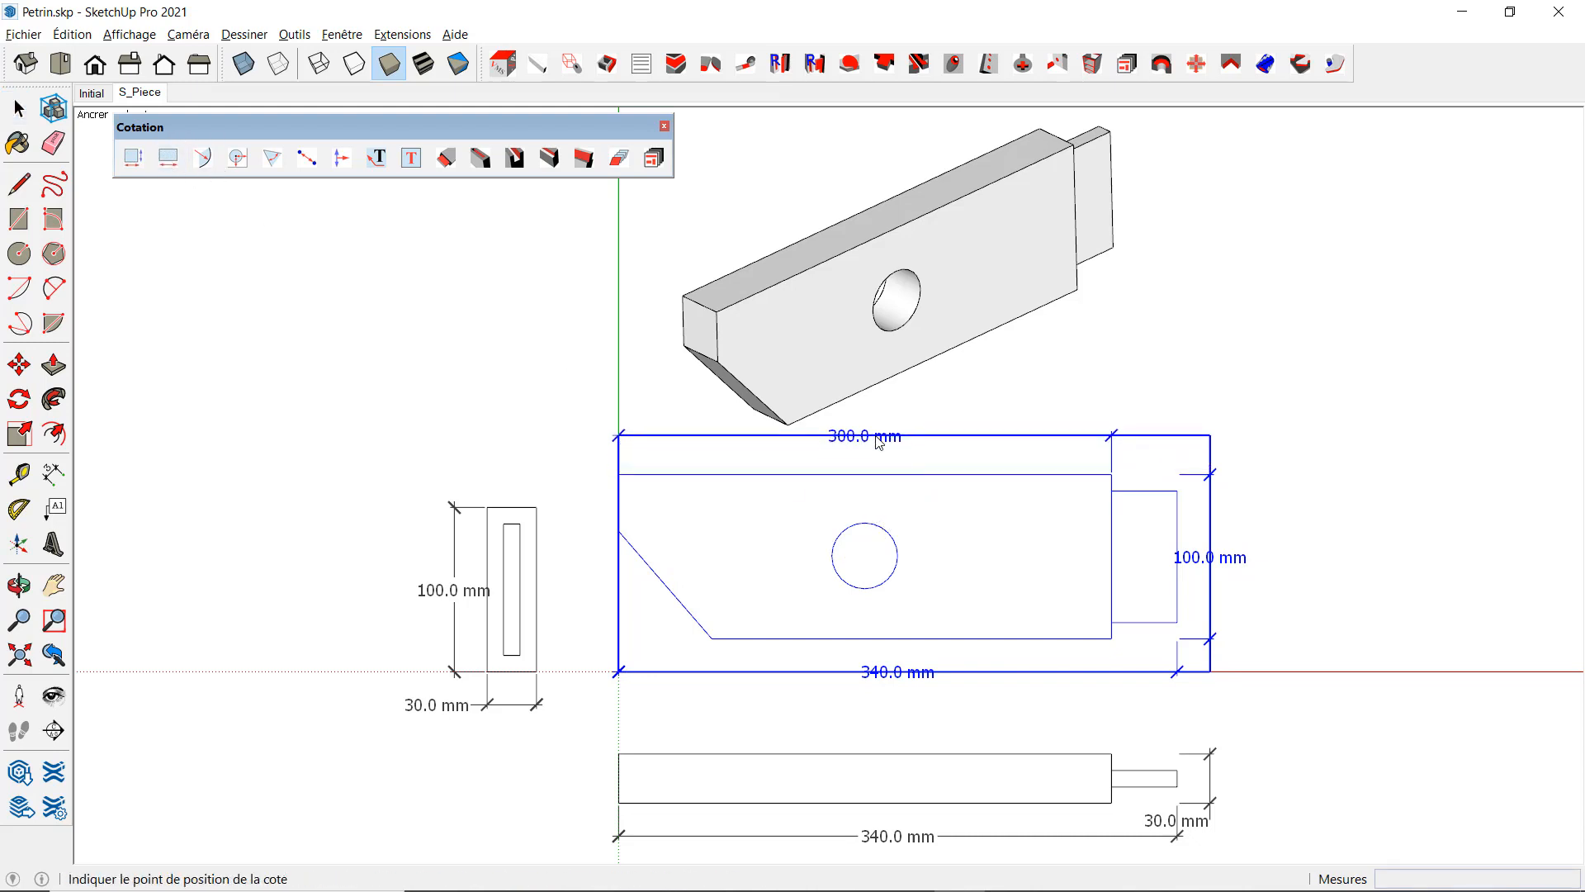
click(879, 442)
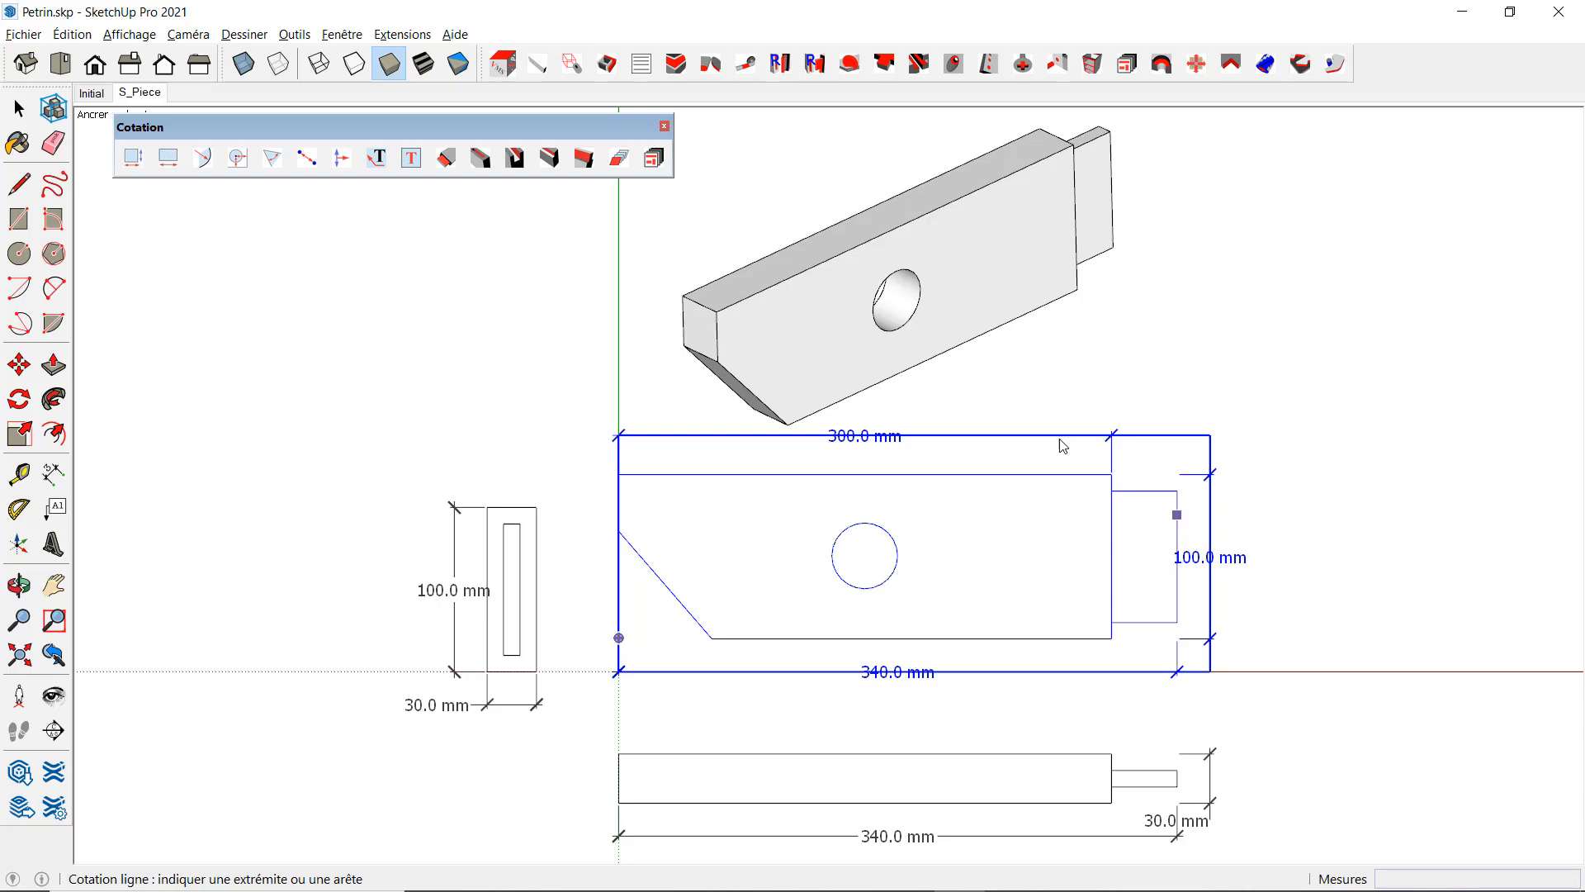
Annotate the tenon of the main view with Cotation Tenon, placing its leader text above and to the right of the tenon
click(443, 161)
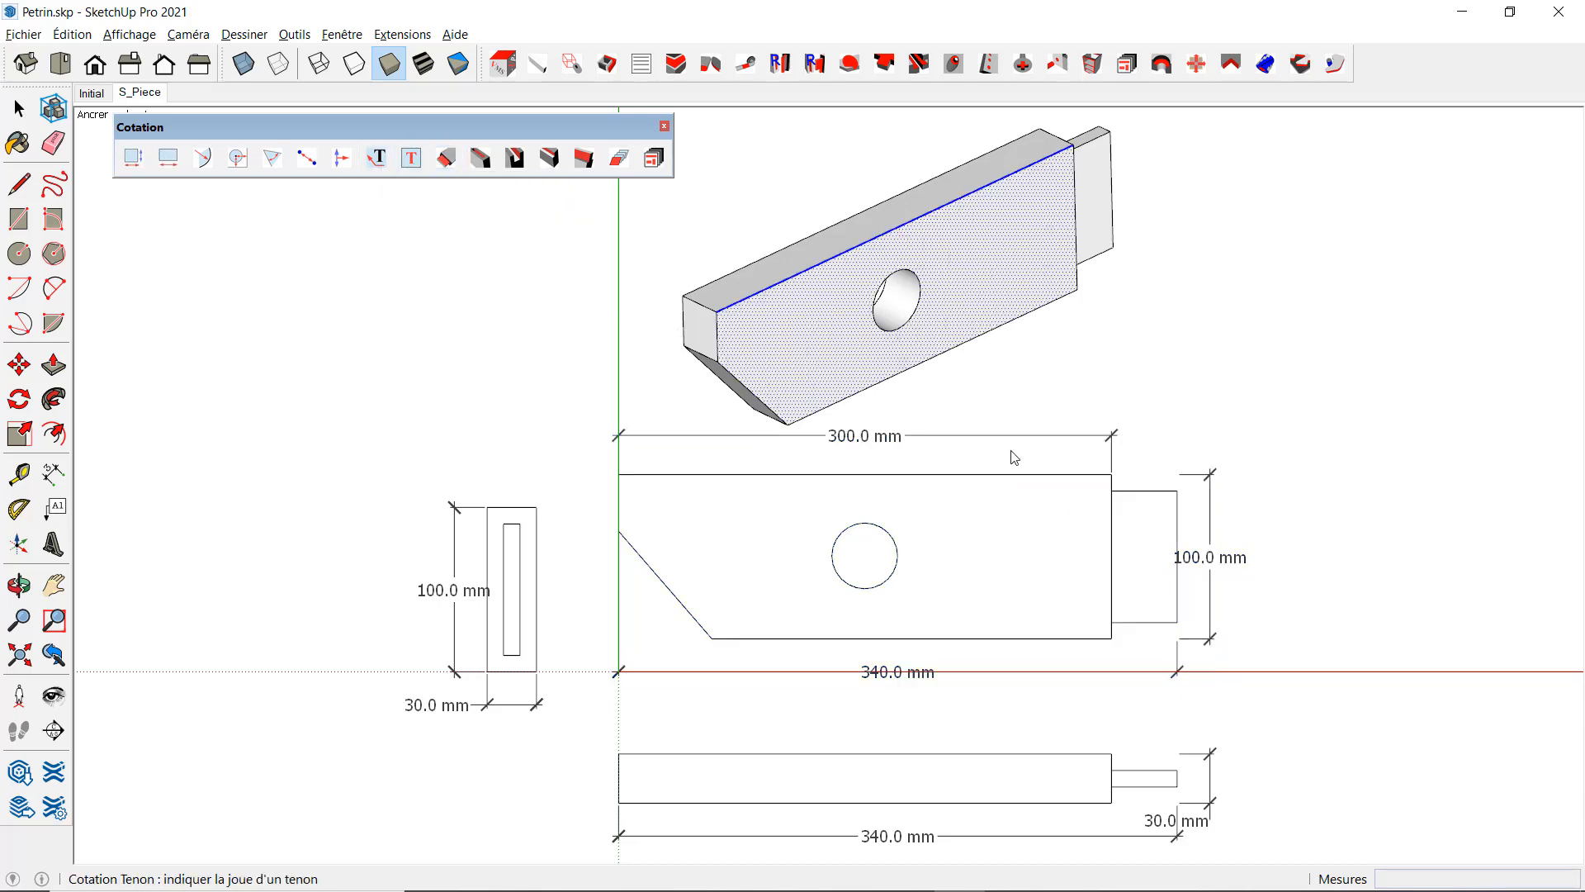
click(1169, 547)
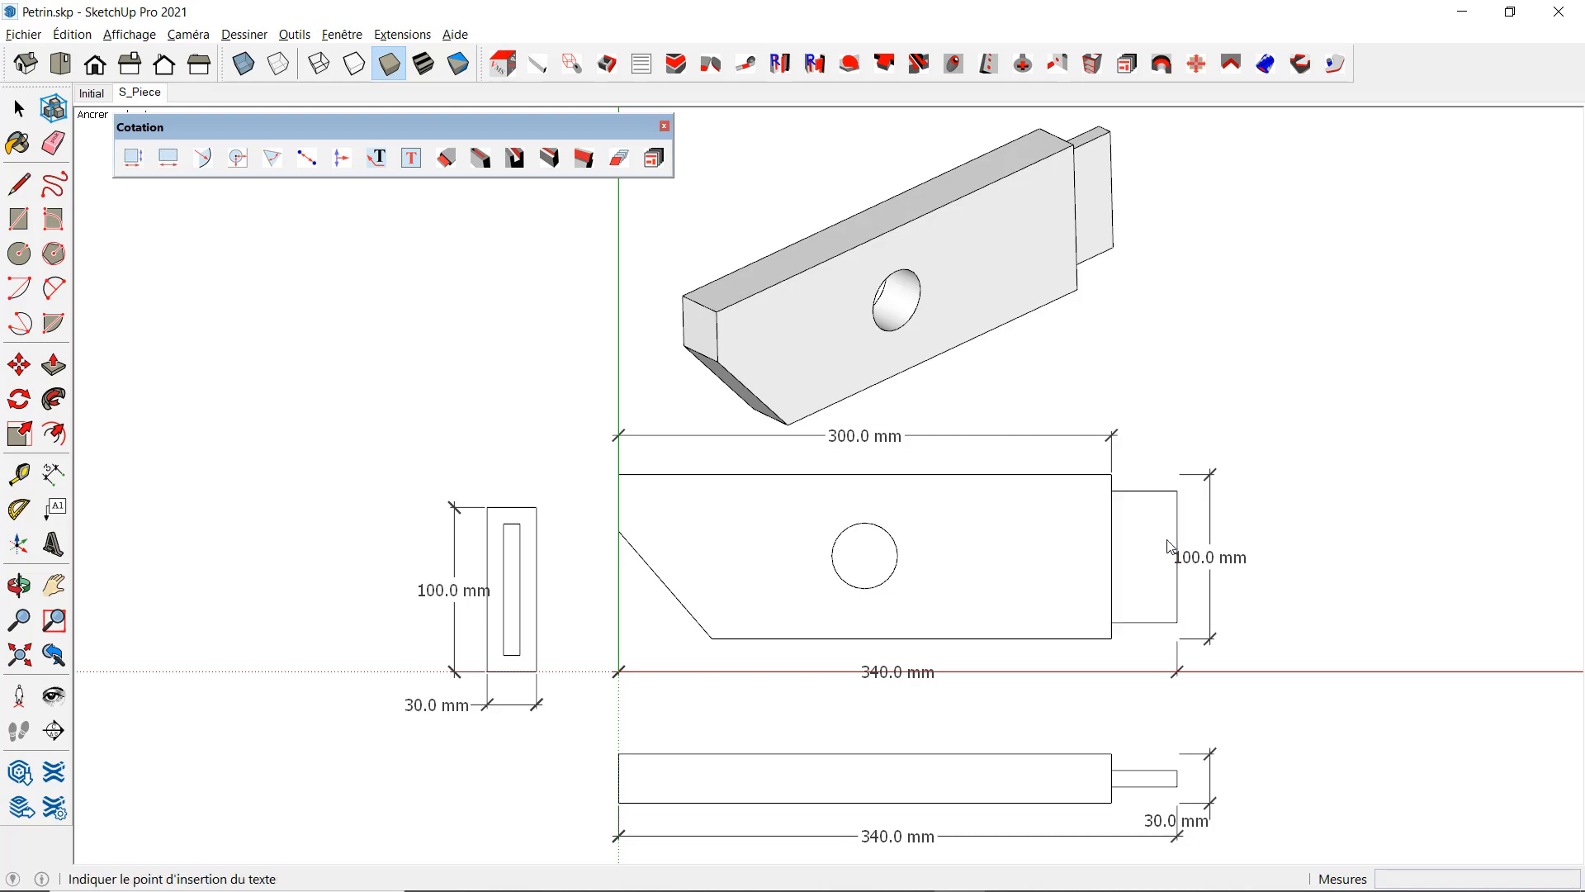
click(1214, 404)
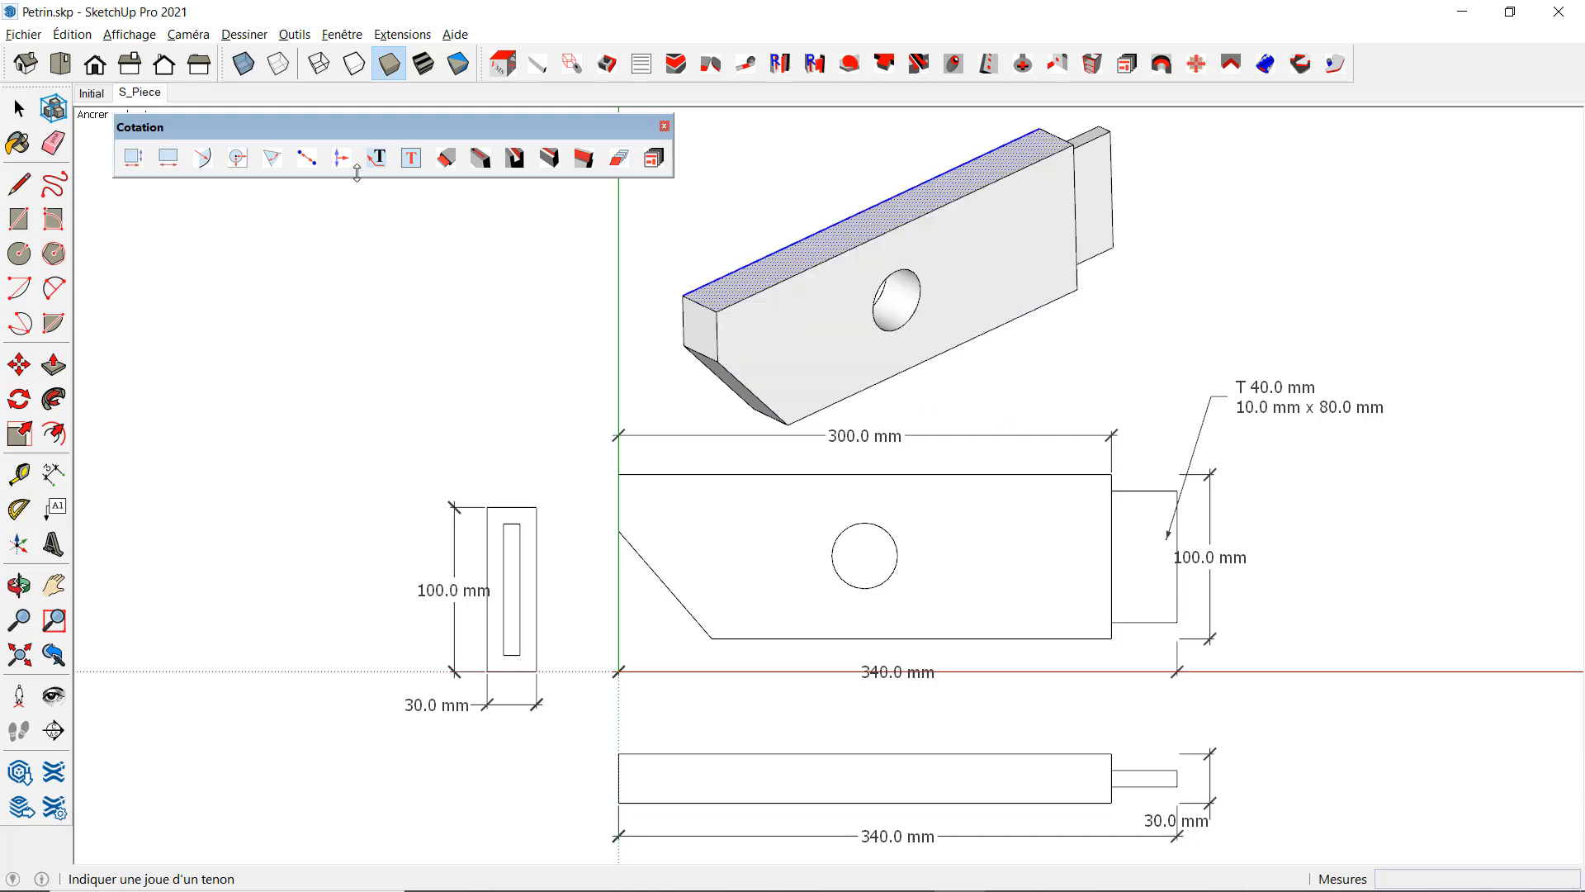
Add a diameter dimension to the round hole in the main view, with its text to the upper left of the hole
click(229, 165)
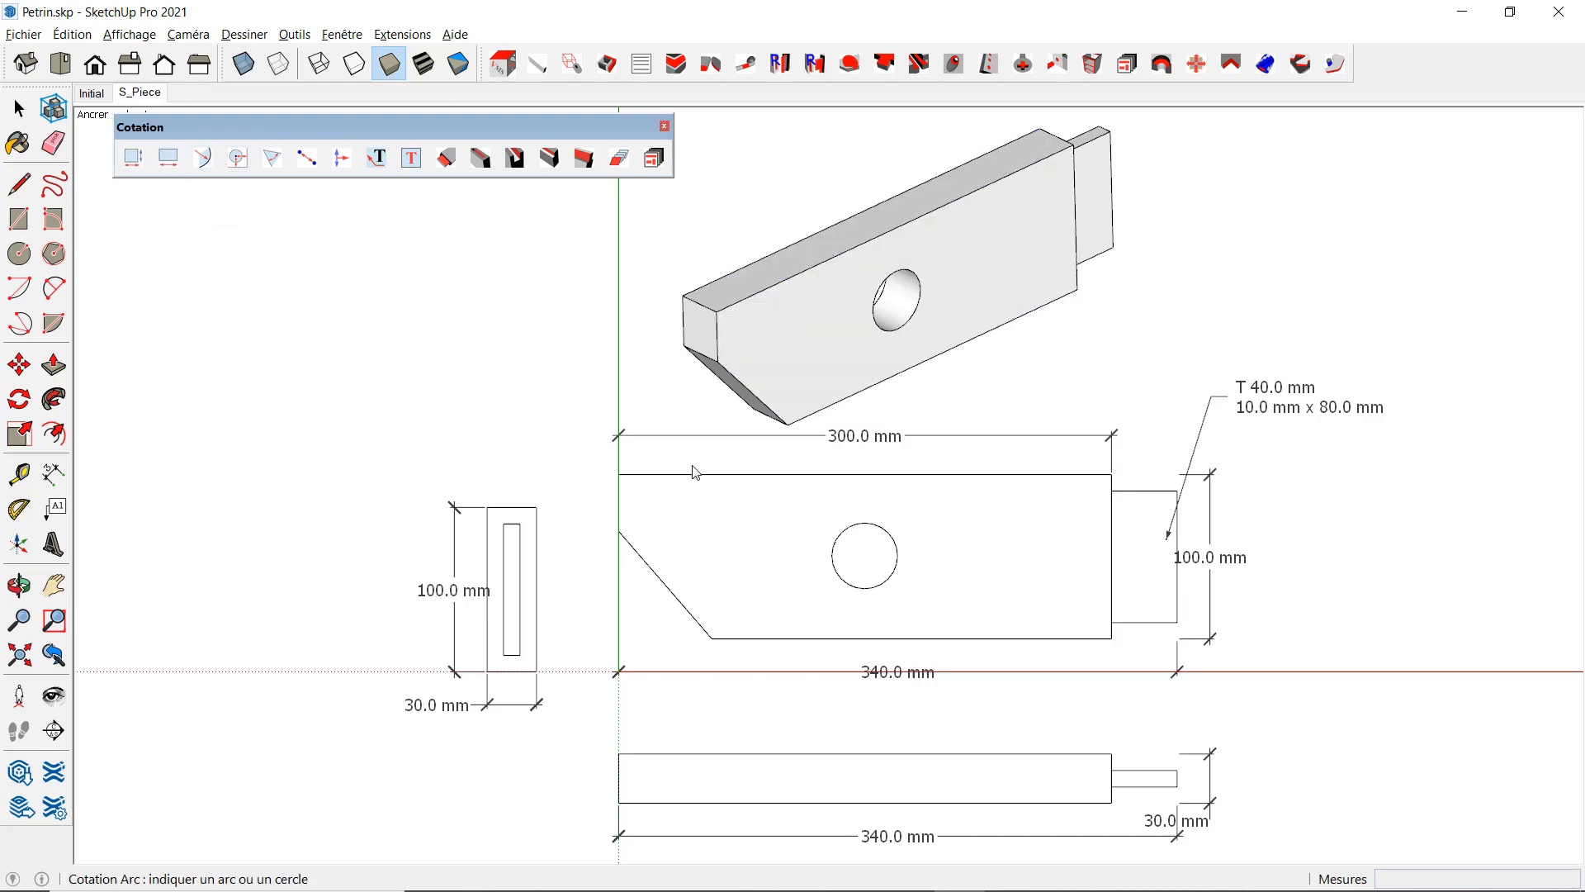
click(835, 541)
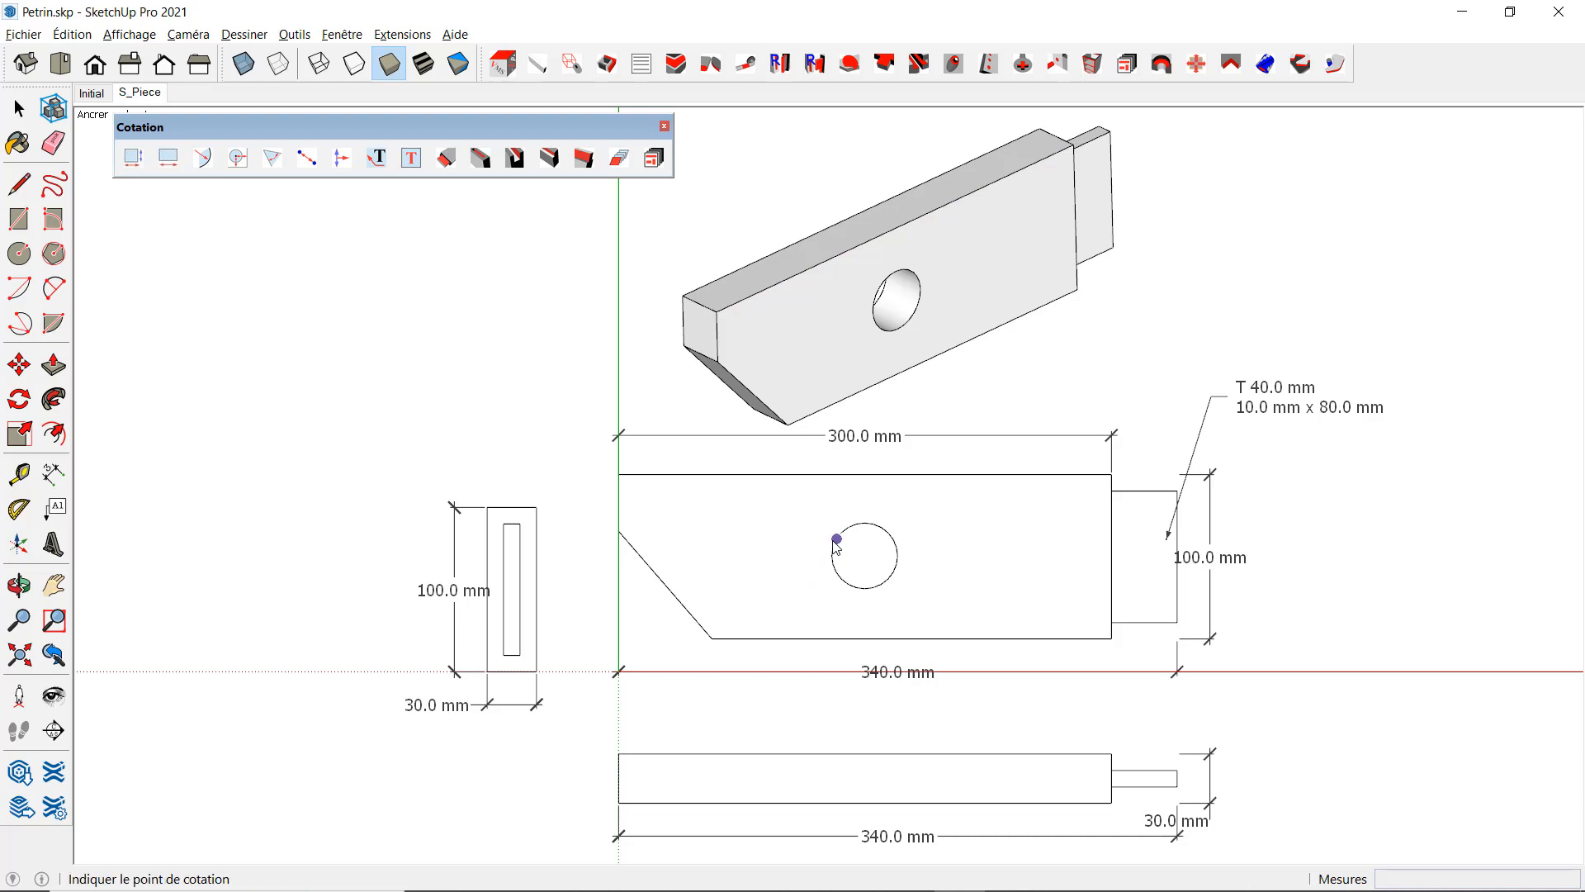
click(791, 517)
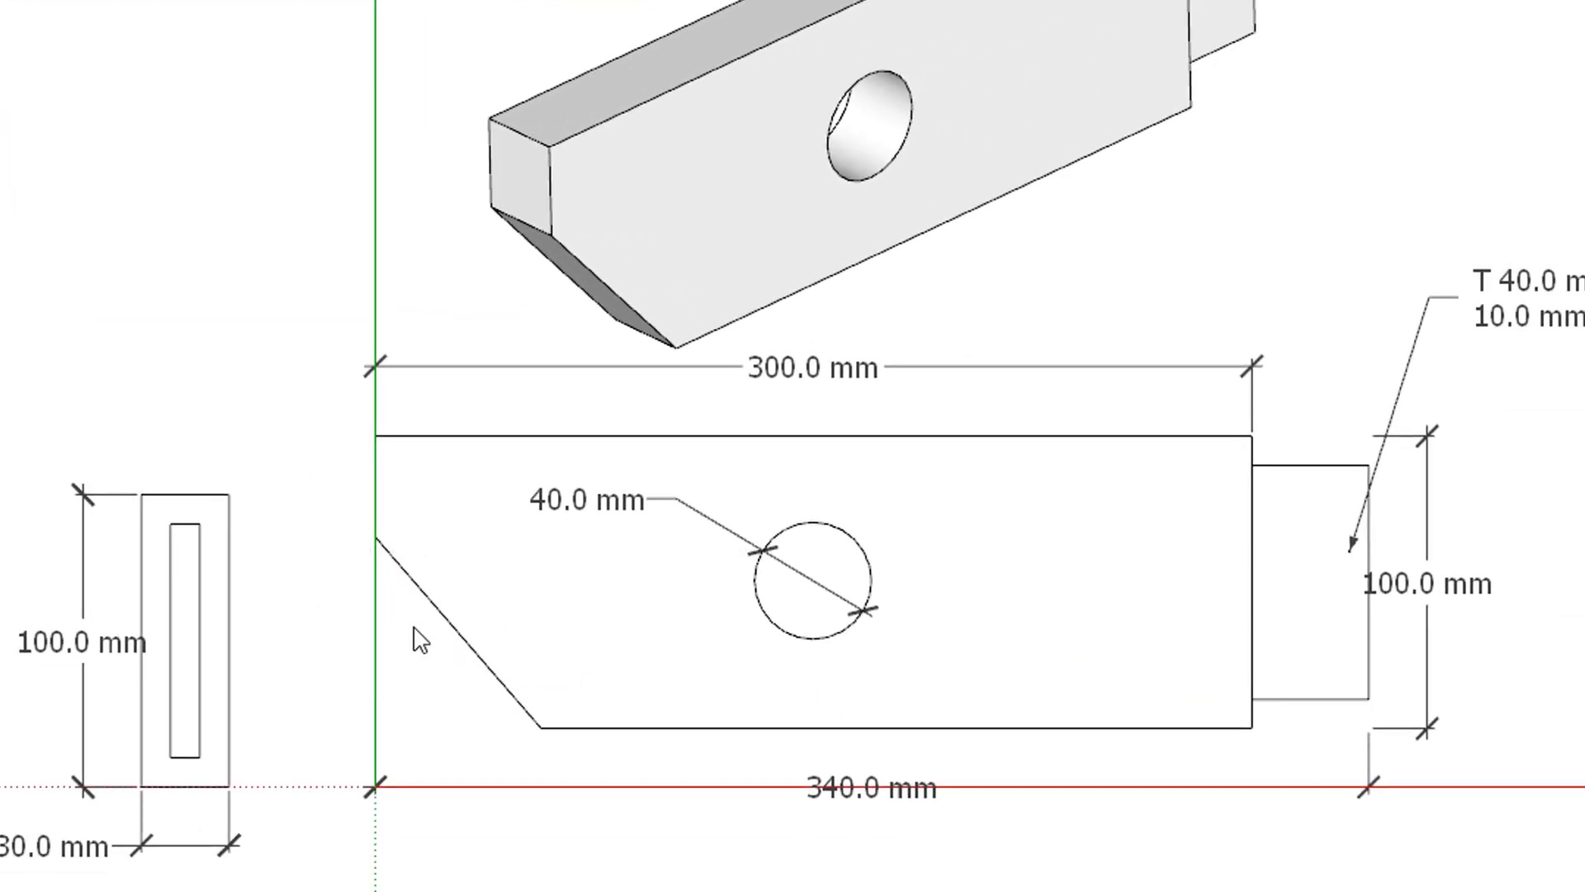
Dimension the interior angle between the main view's slanted edge and lower edge, placing the text above and to the left of the arc
click(458, 631)
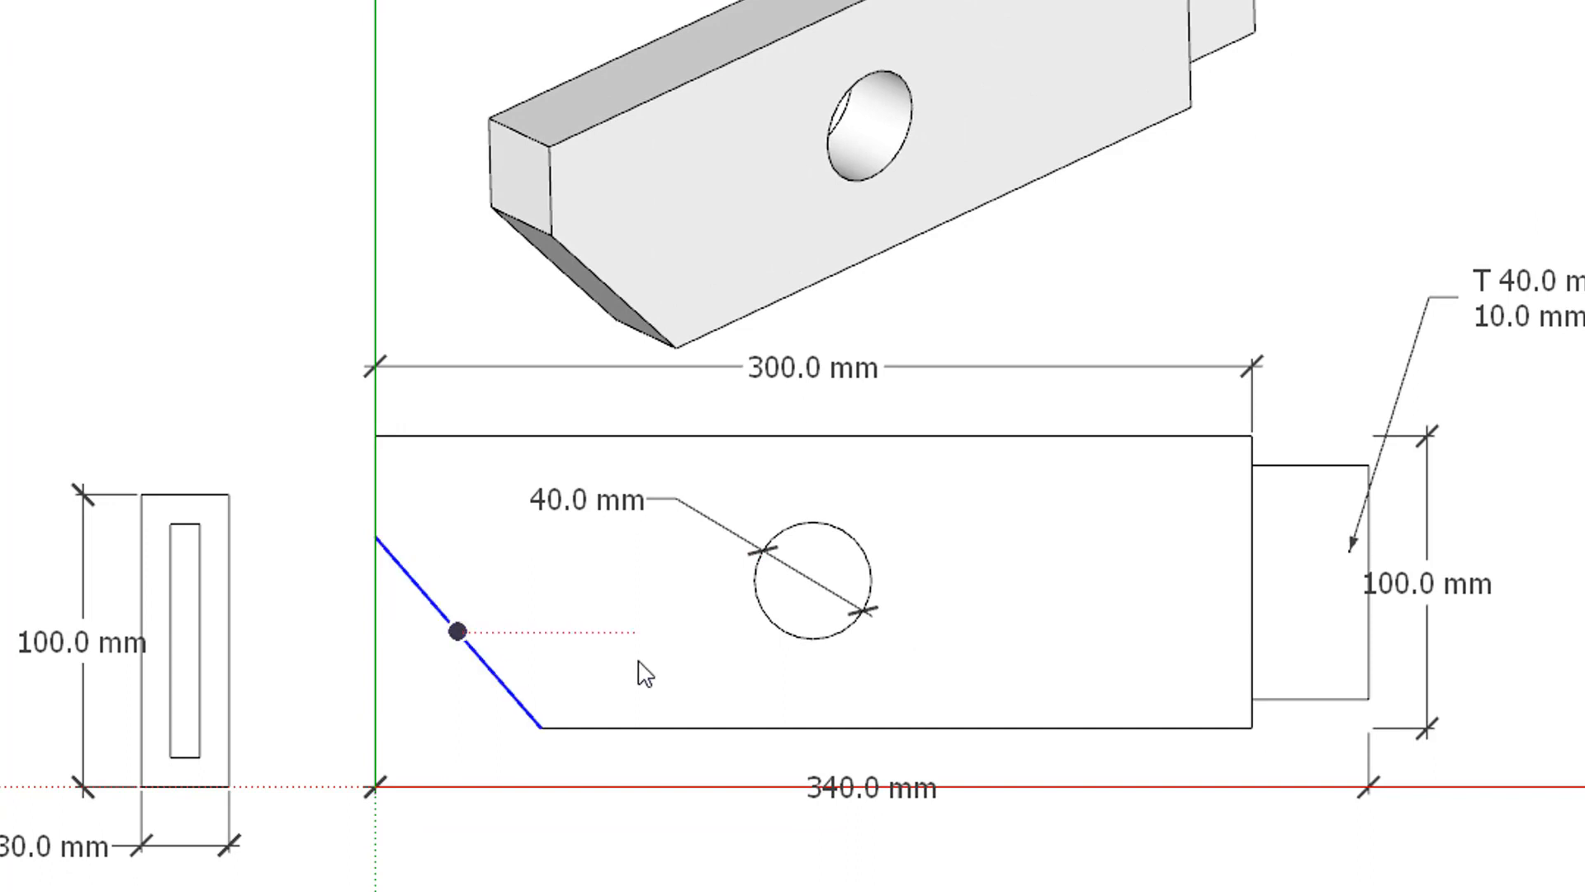
click(712, 728)
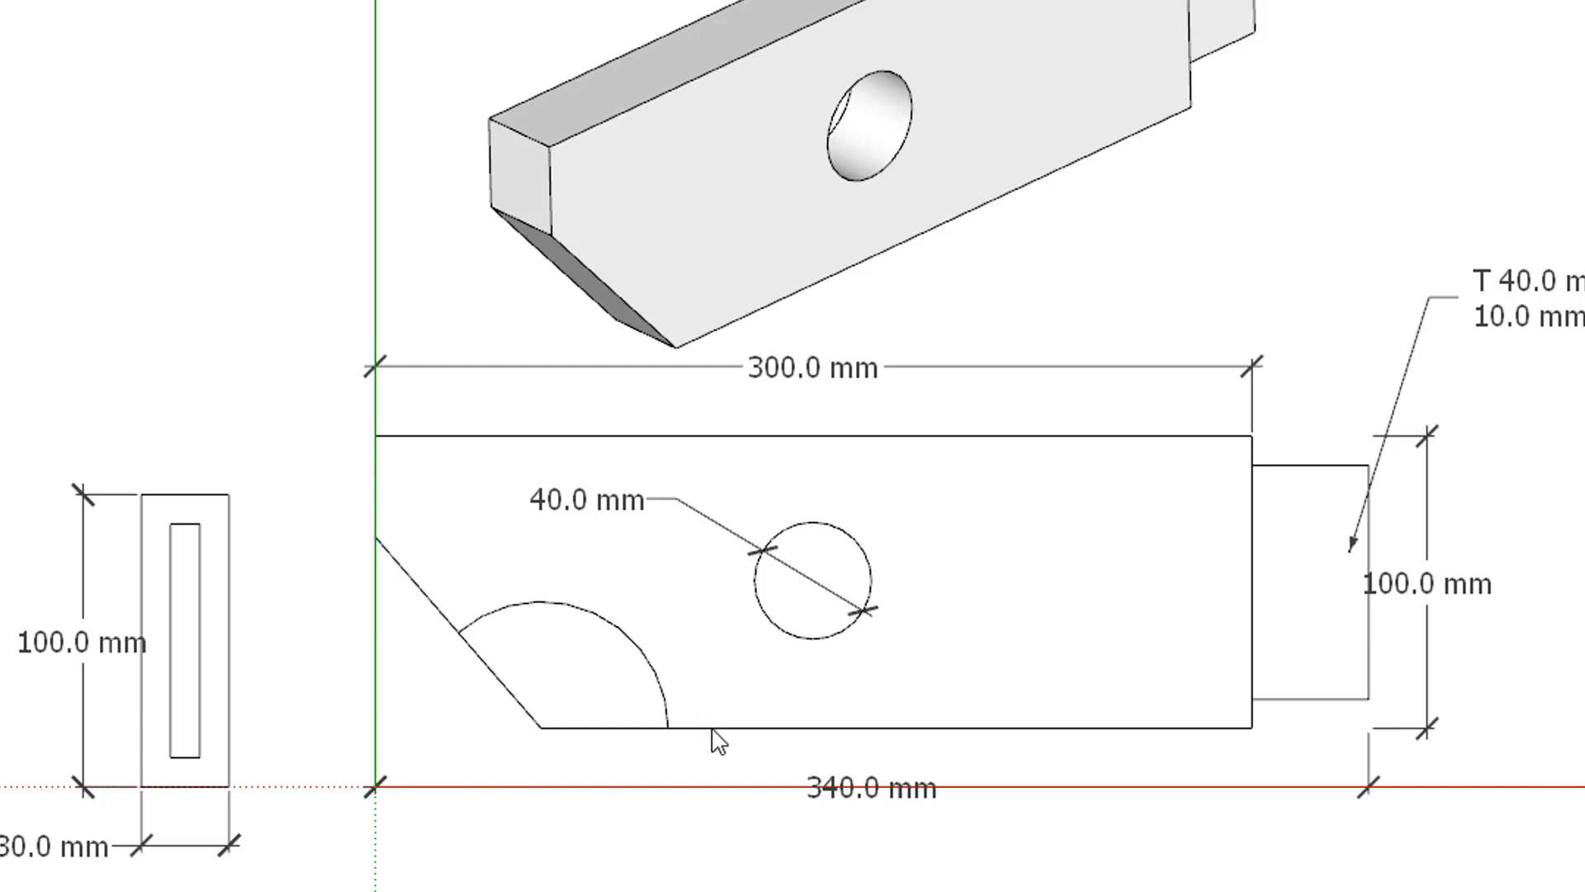
click(501, 517)
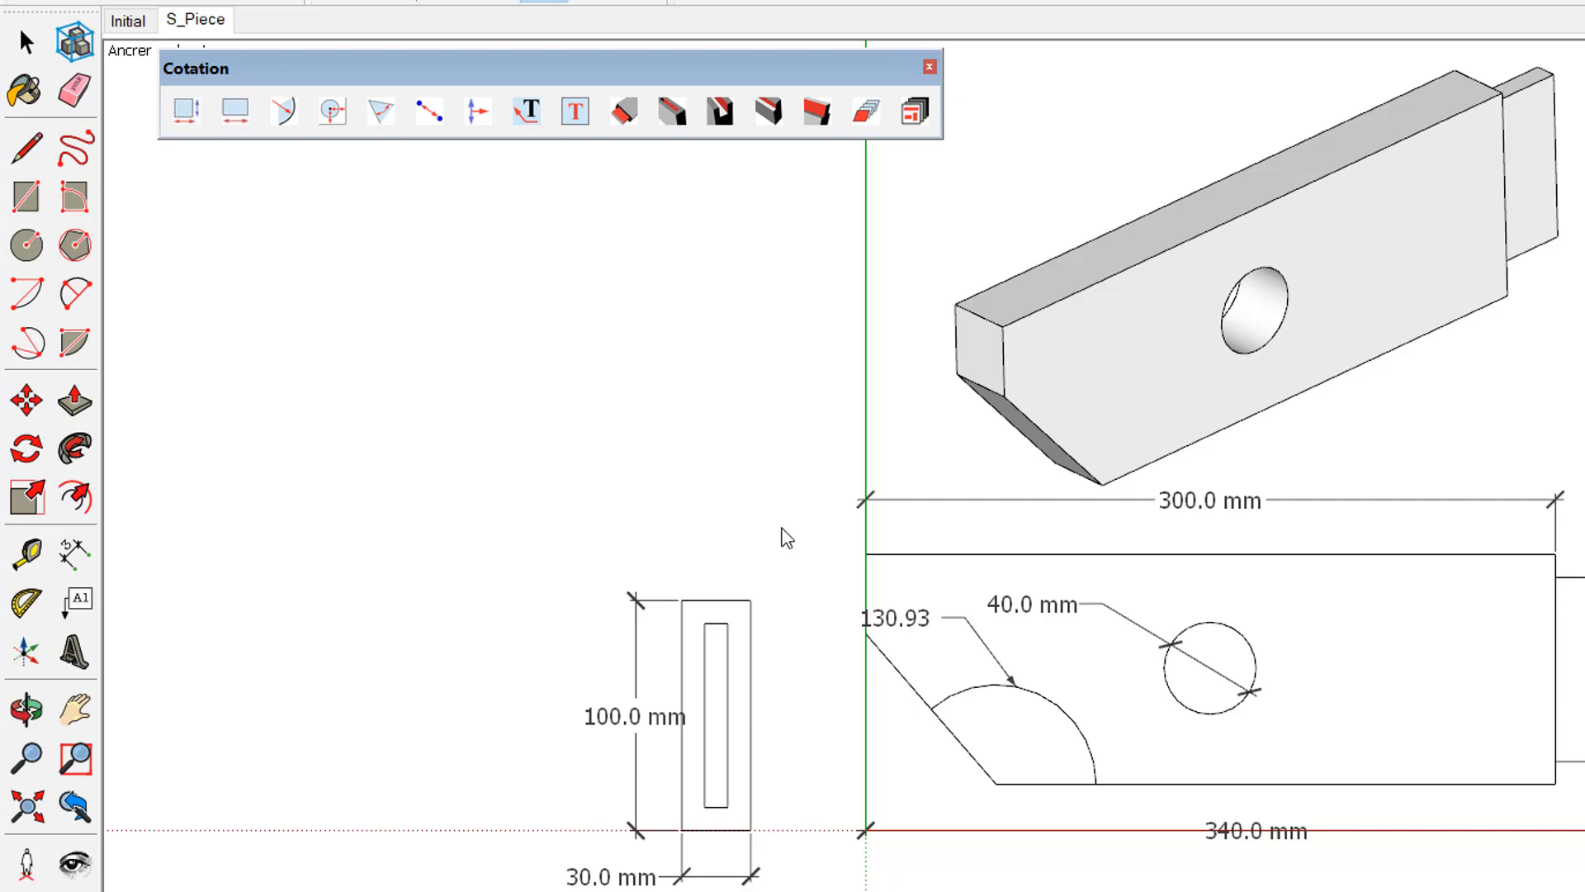
Open the main view's group and dimension the body's height at the tenon shoulder with the standard dimension tool, placing it inside the outline
double_click(955, 675)
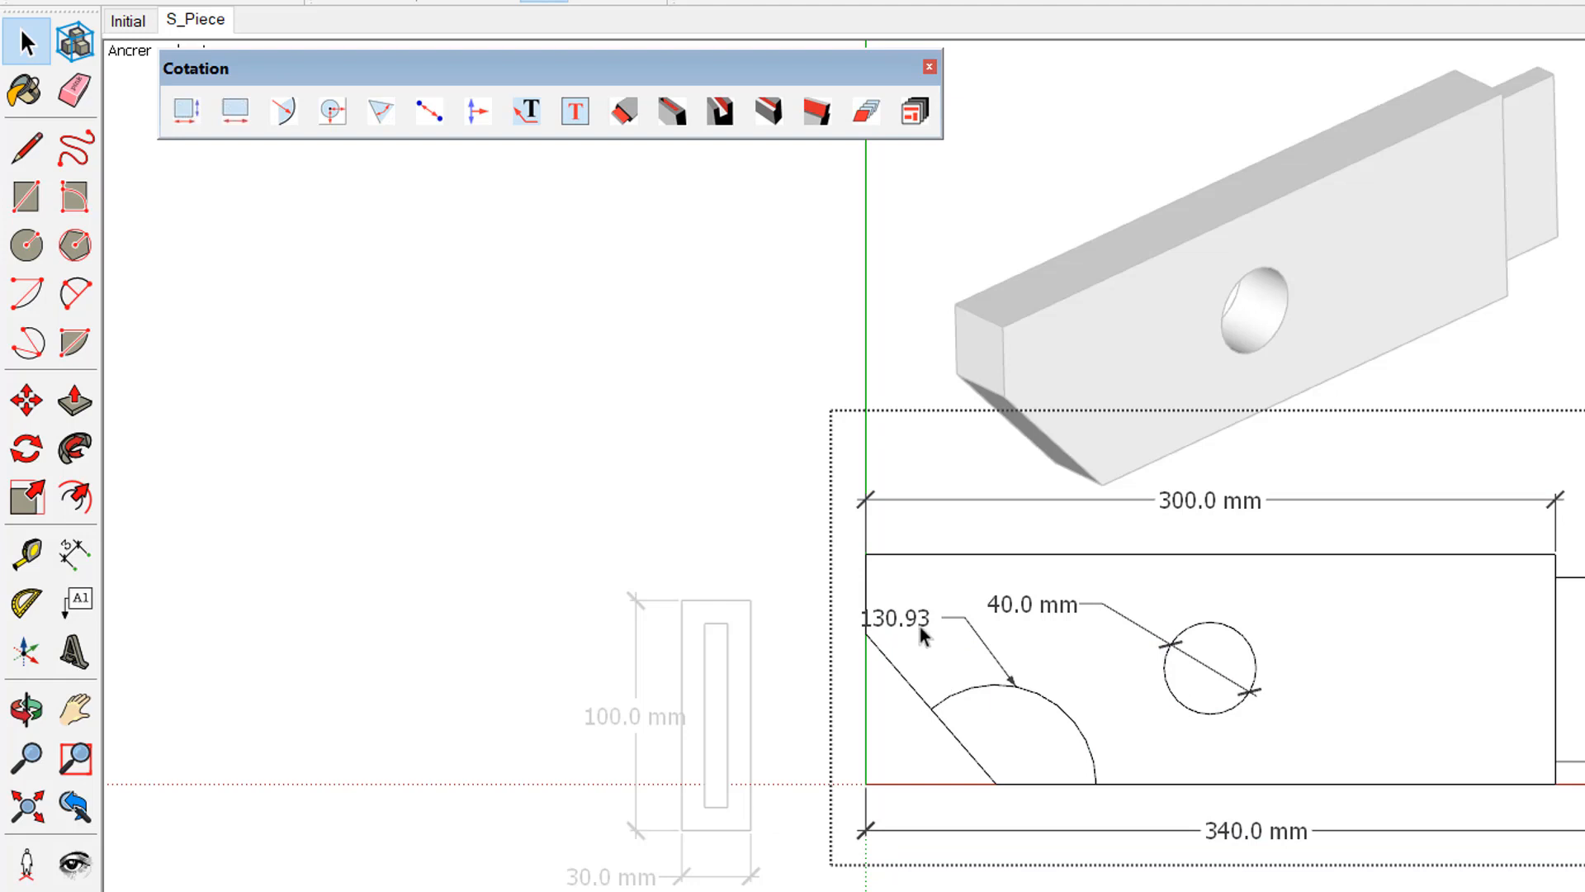
click(74, 549)
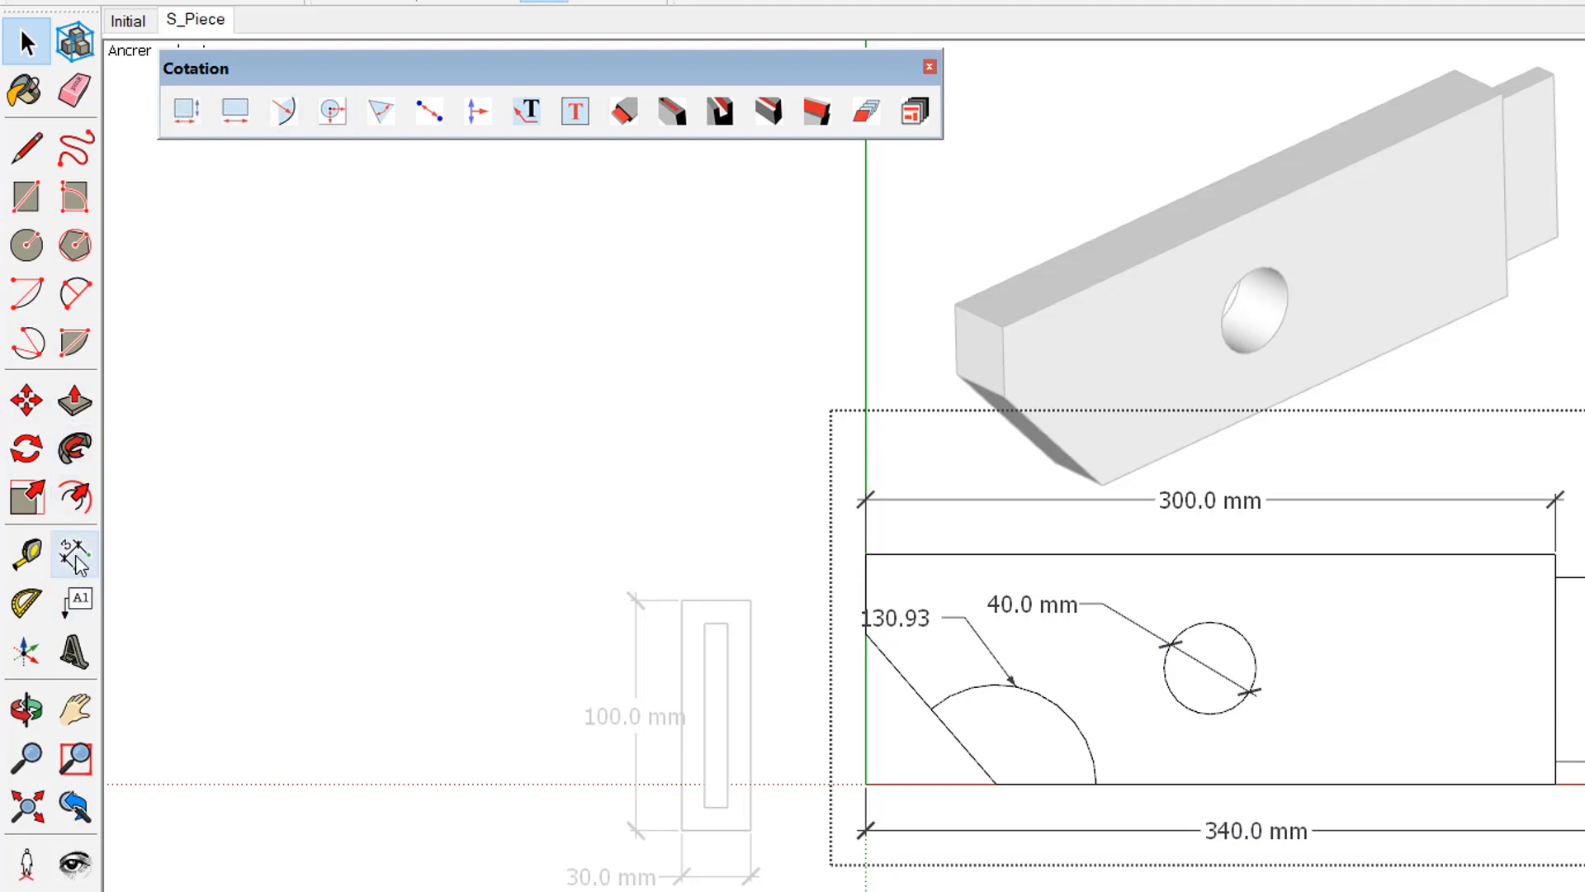
click(1555, 553)
click(1555, 782)
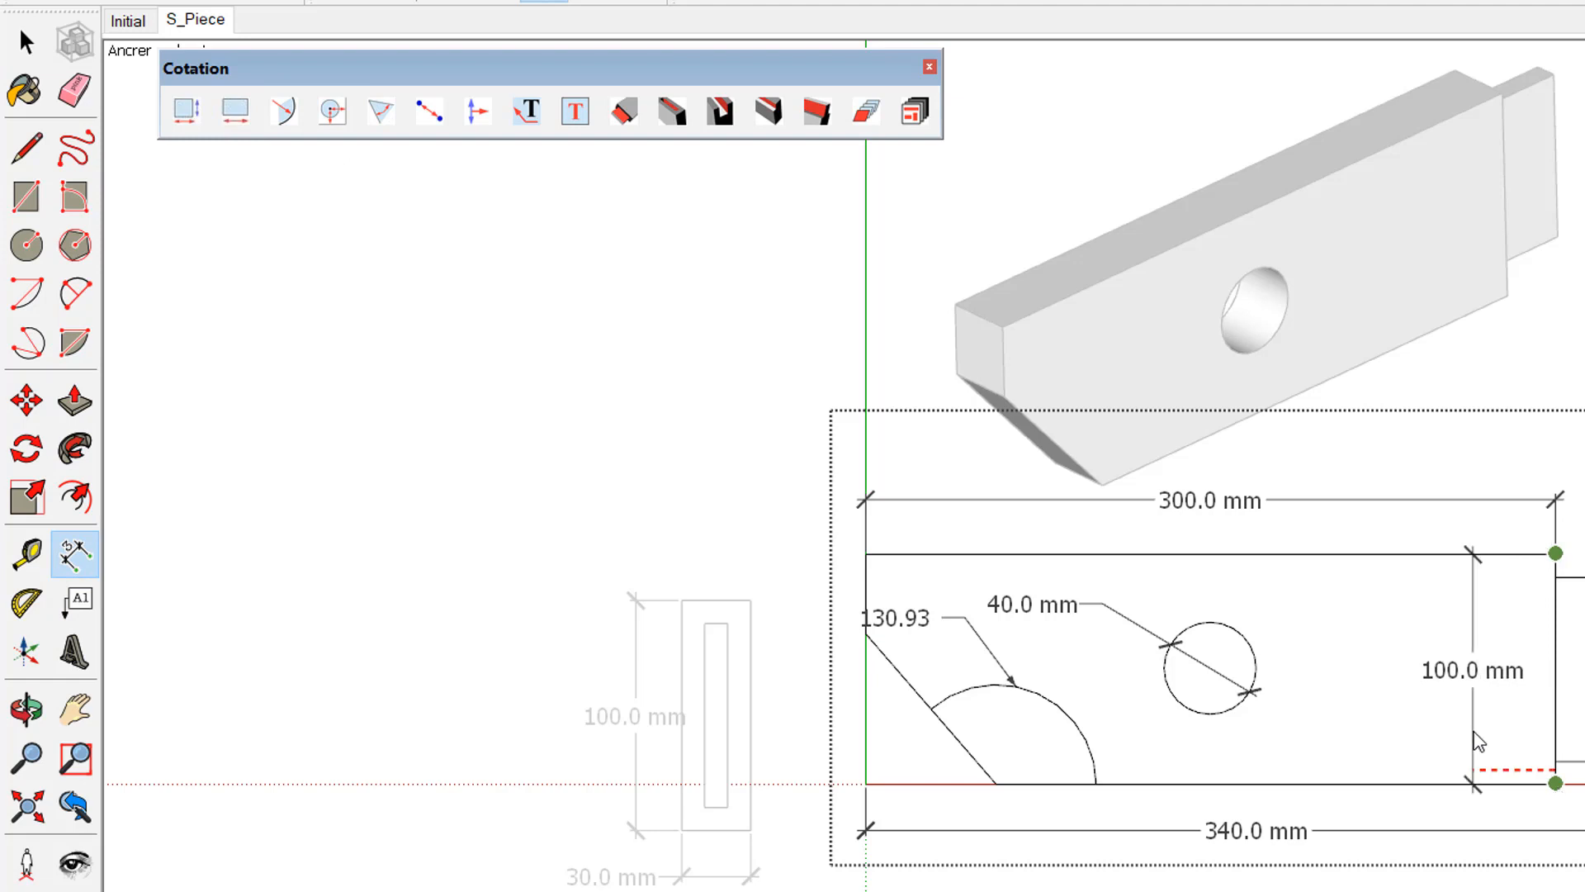
click(1478, 740)
key(space)
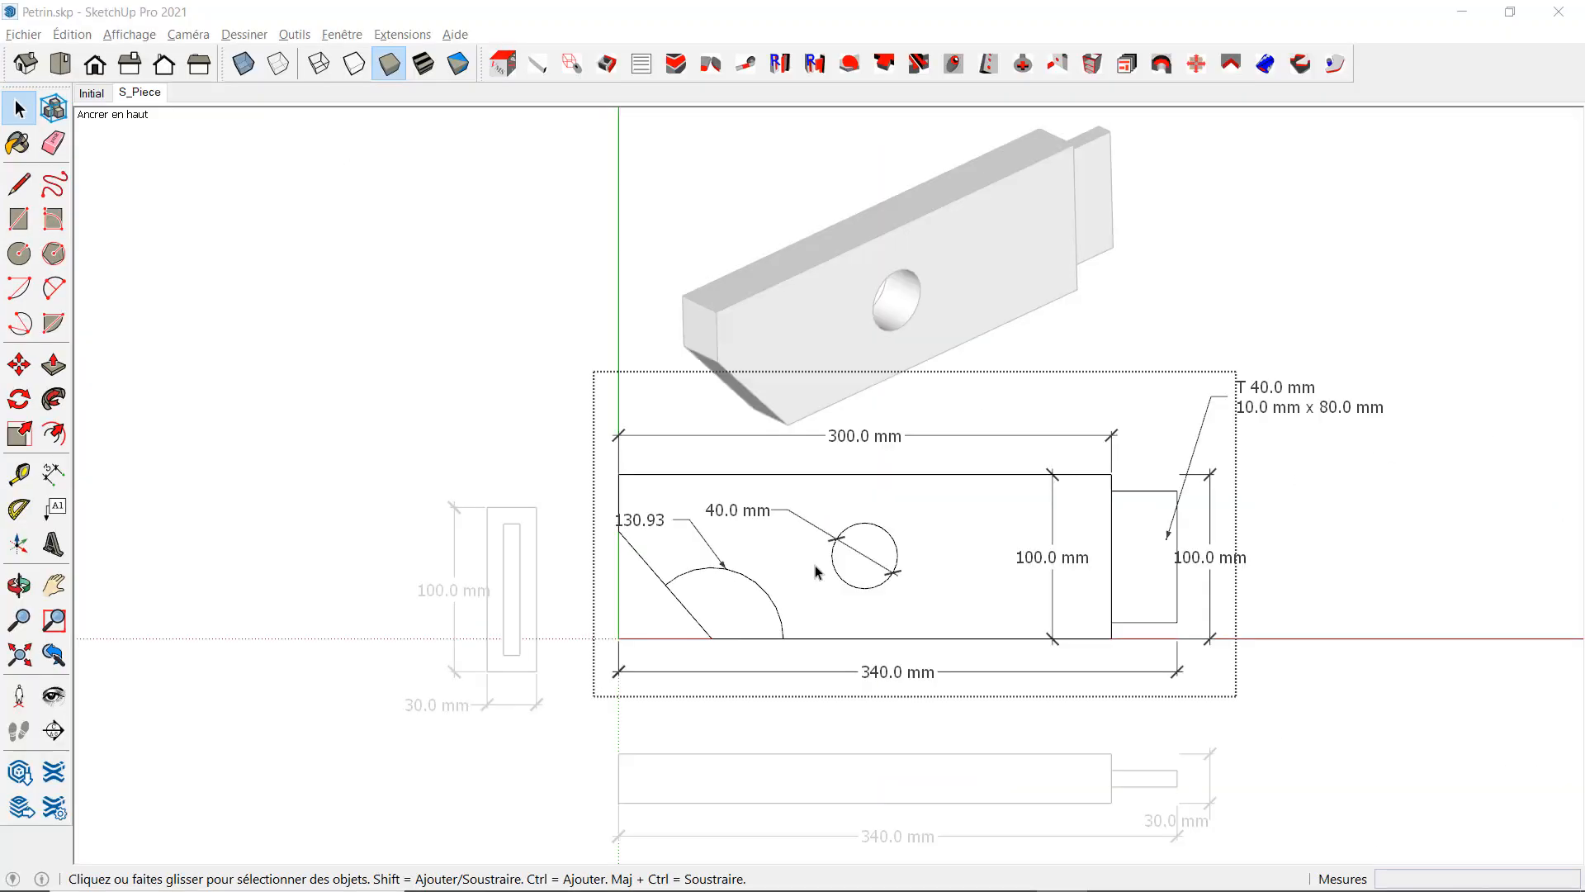
Switch from the S_Piece layout back to the Initial scene
click(92, 95)
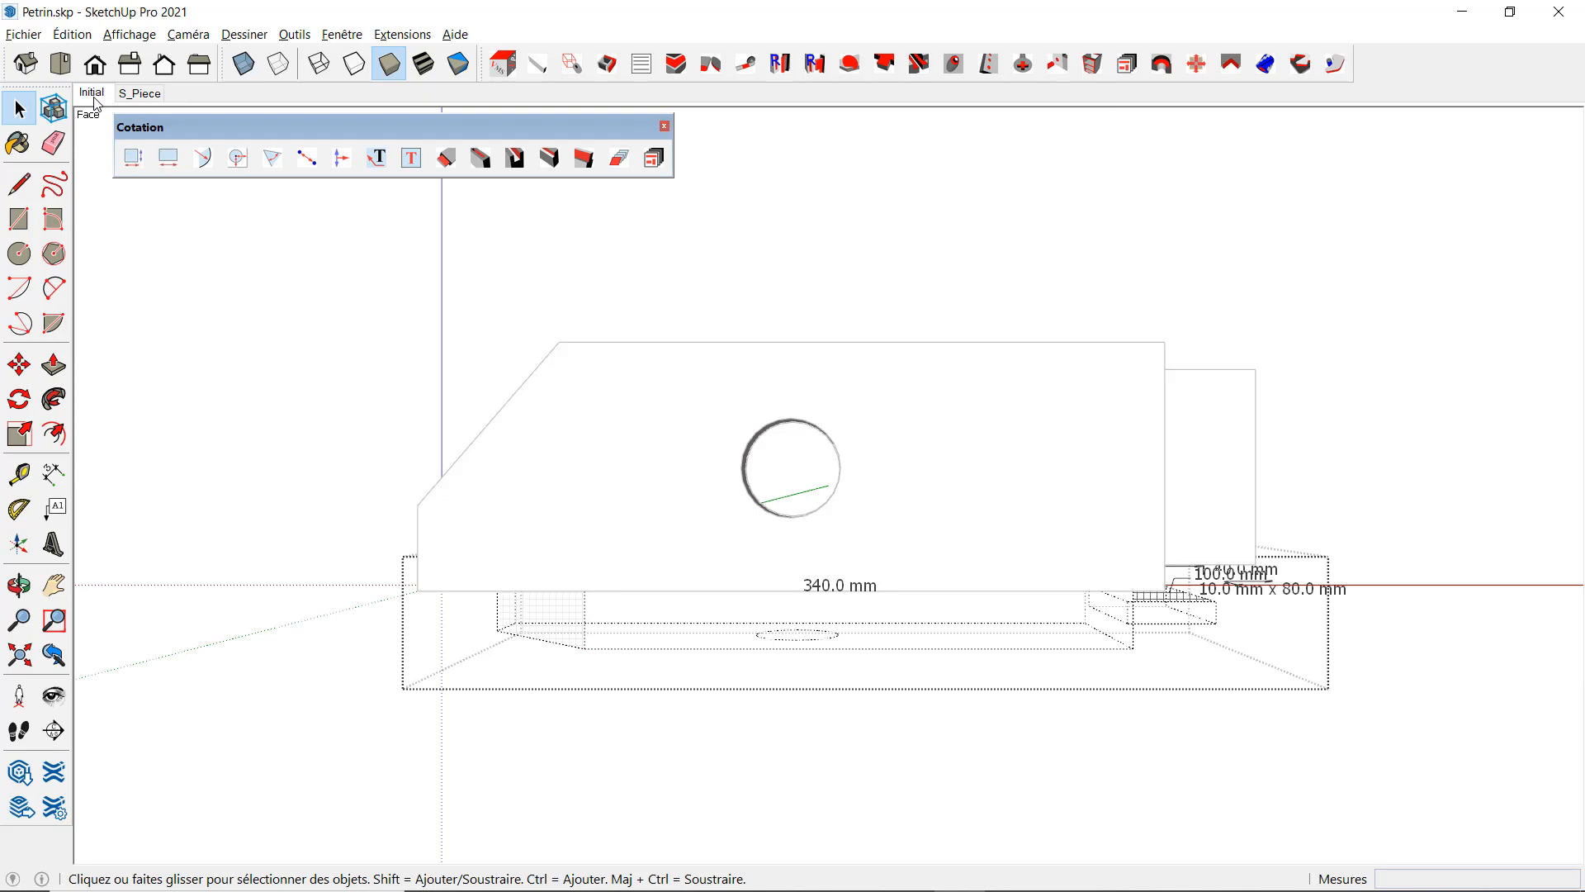